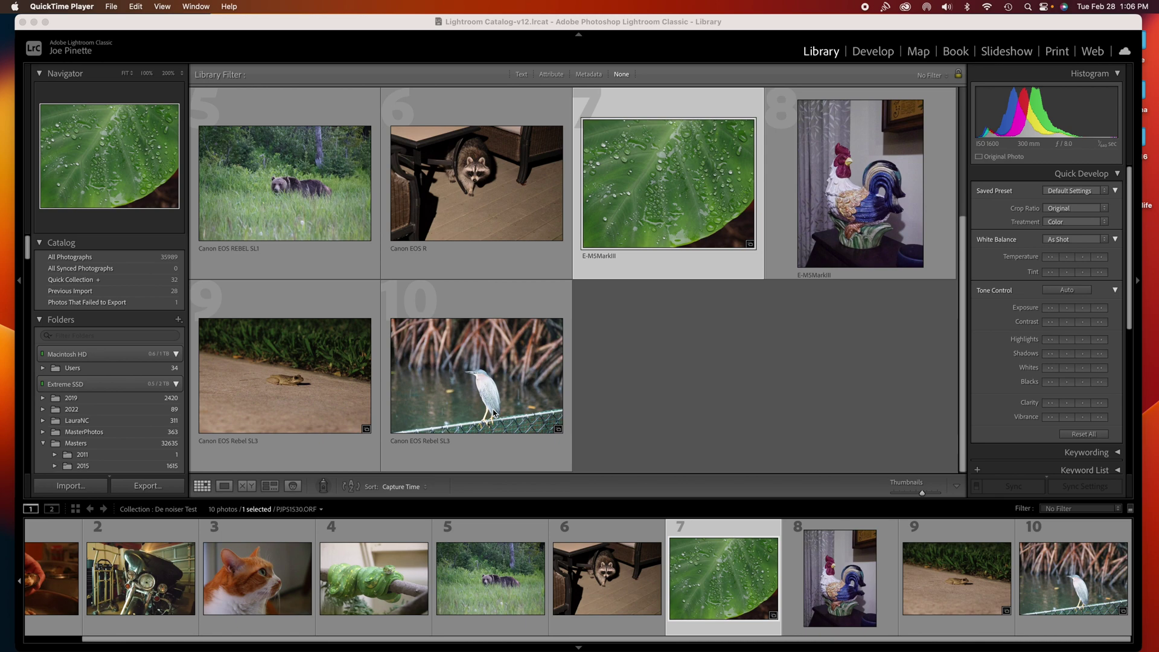
Open the first photo of the De noiser Test collection full size and examine all ten images and their ISO values one by one.
scroll(494, 411, "up", 5)
left_click(312, 207)
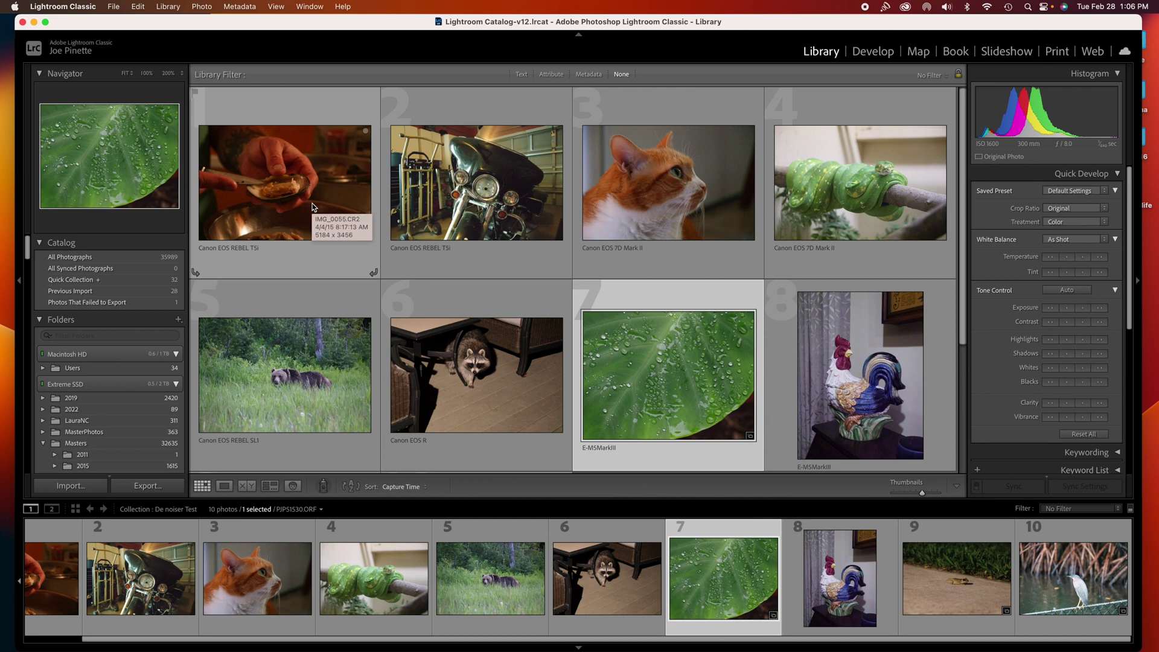
double_click(313, 207)
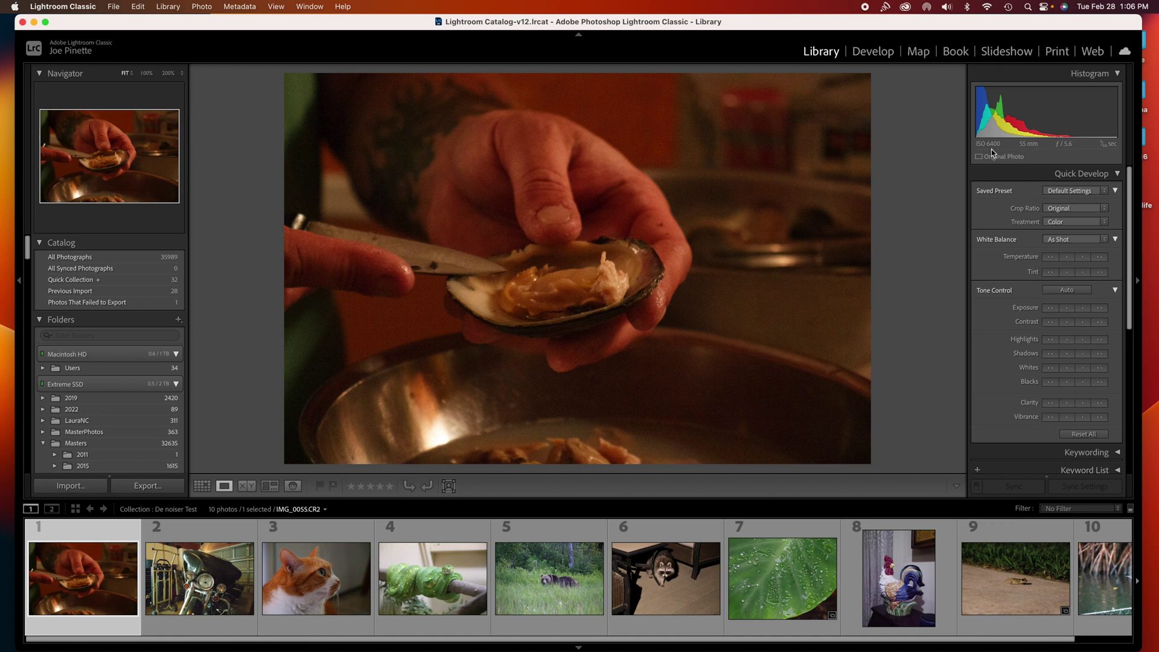
key("Right")
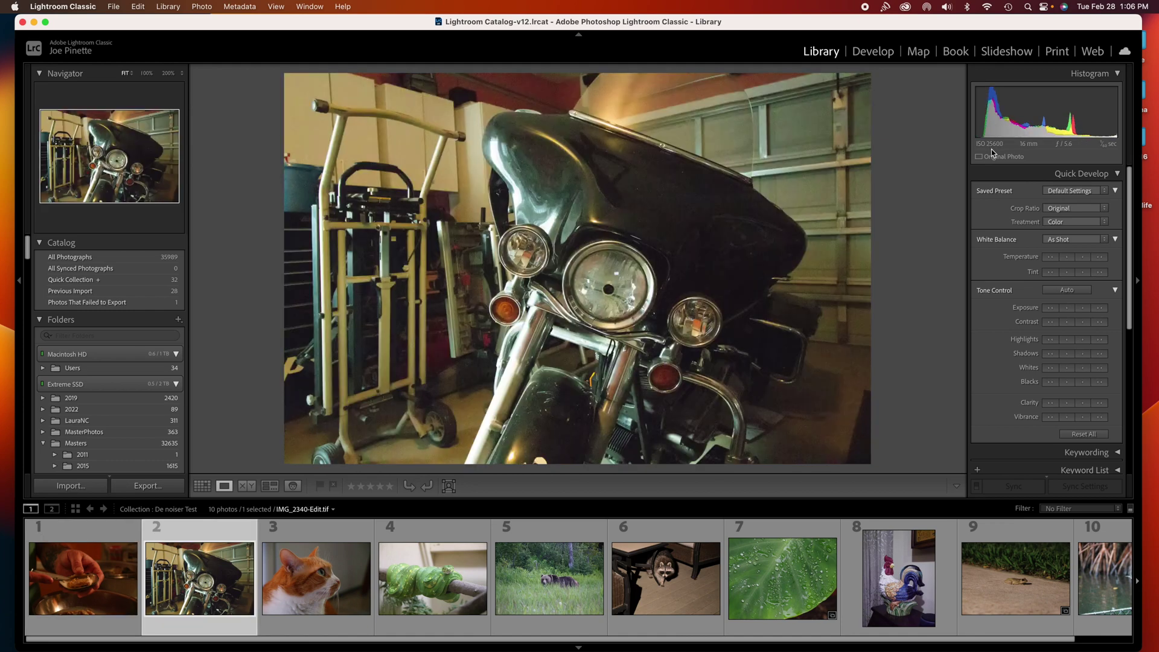
key("Right")
key("Right")
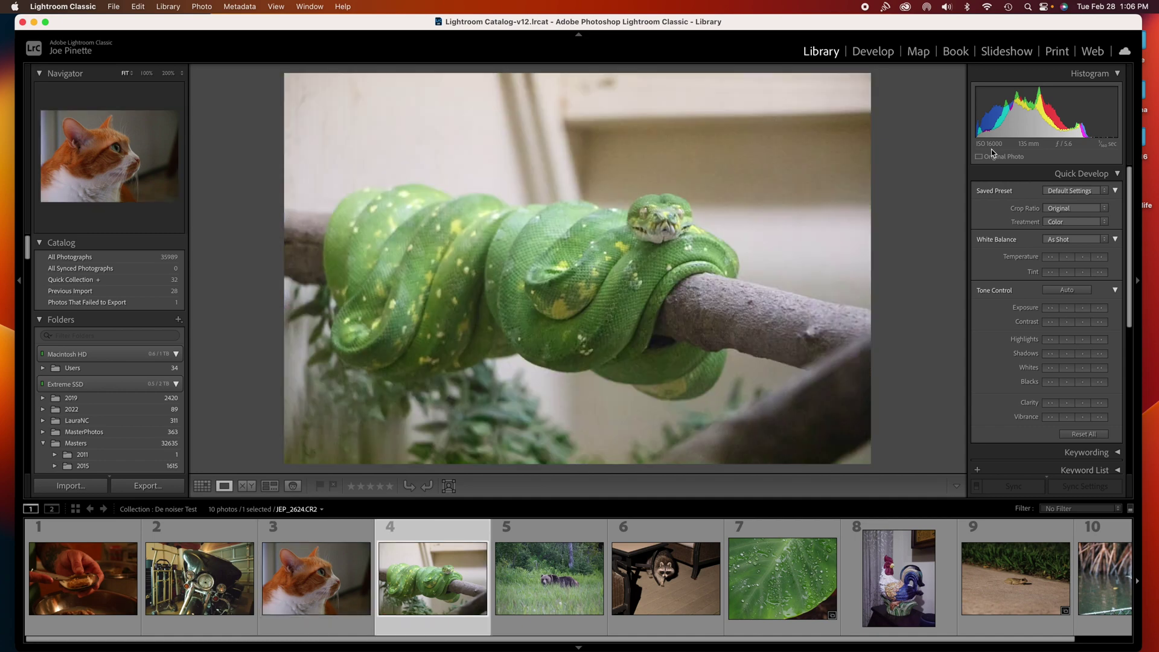
key("Right")
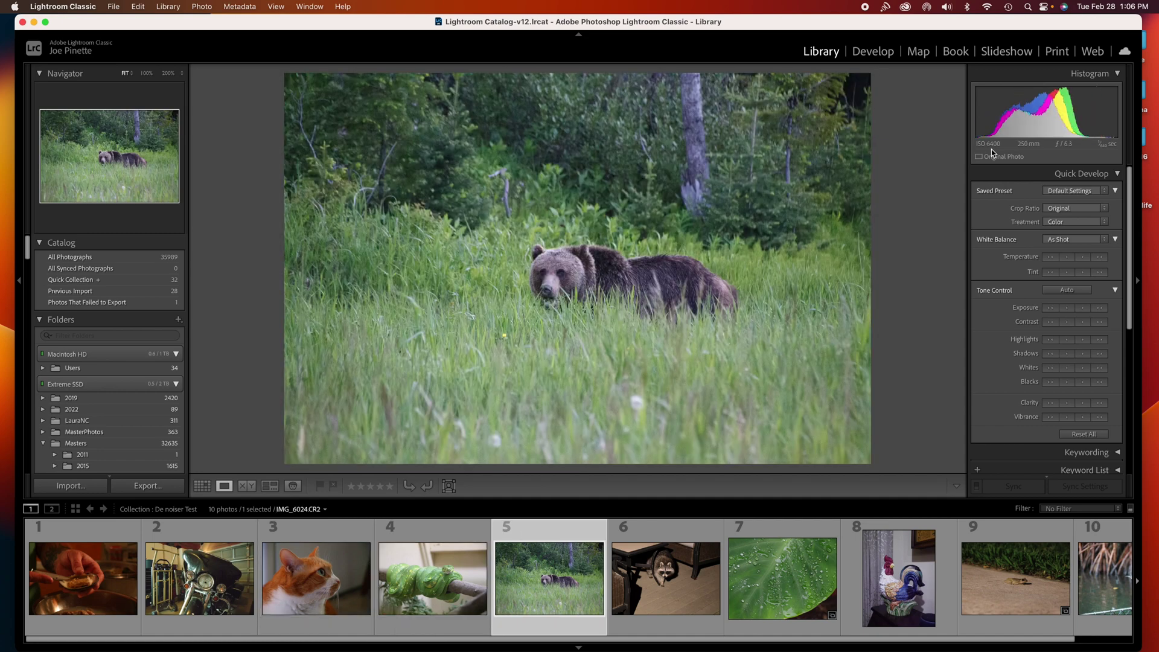
key("Right")
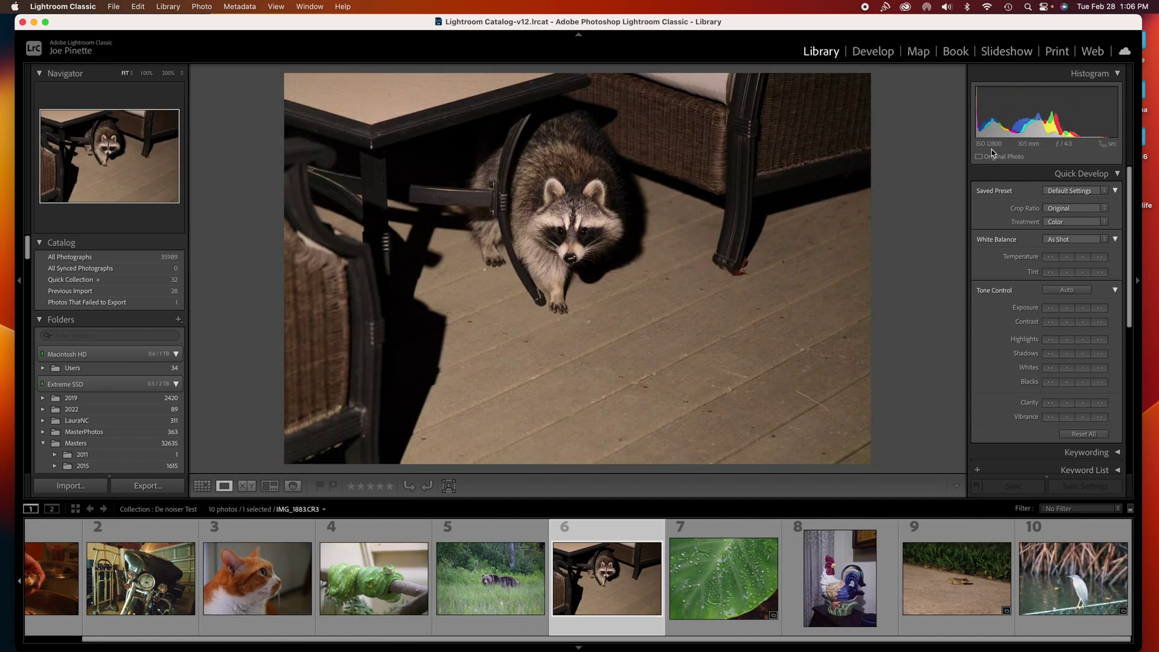
key("Right")
key("Right")
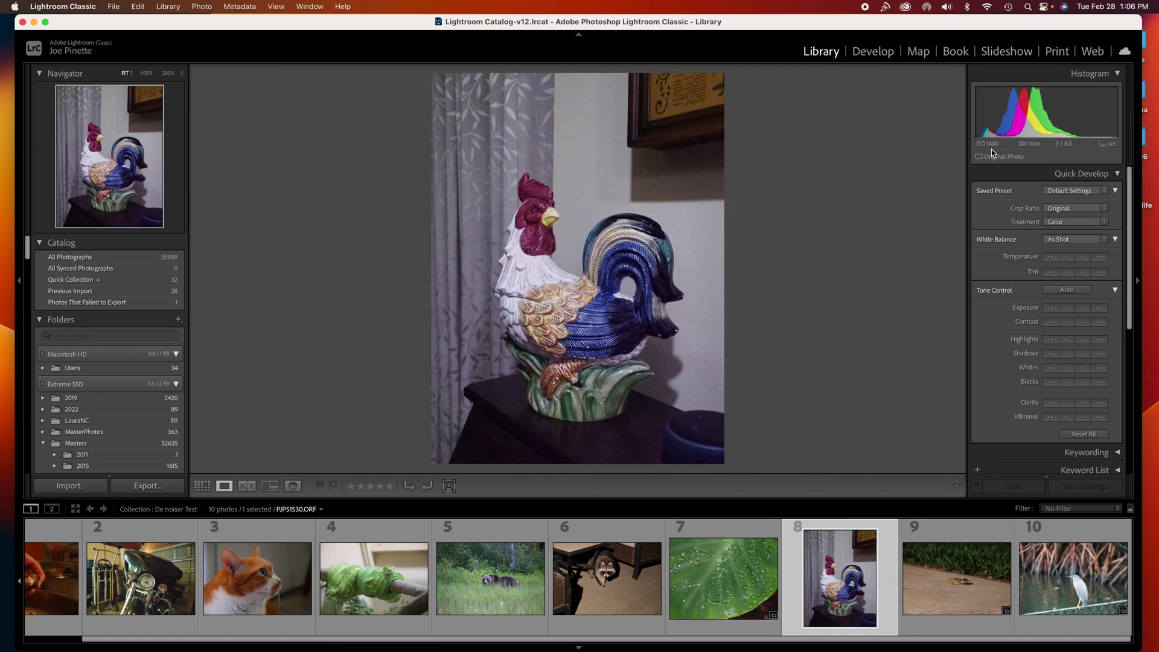
key("Right")
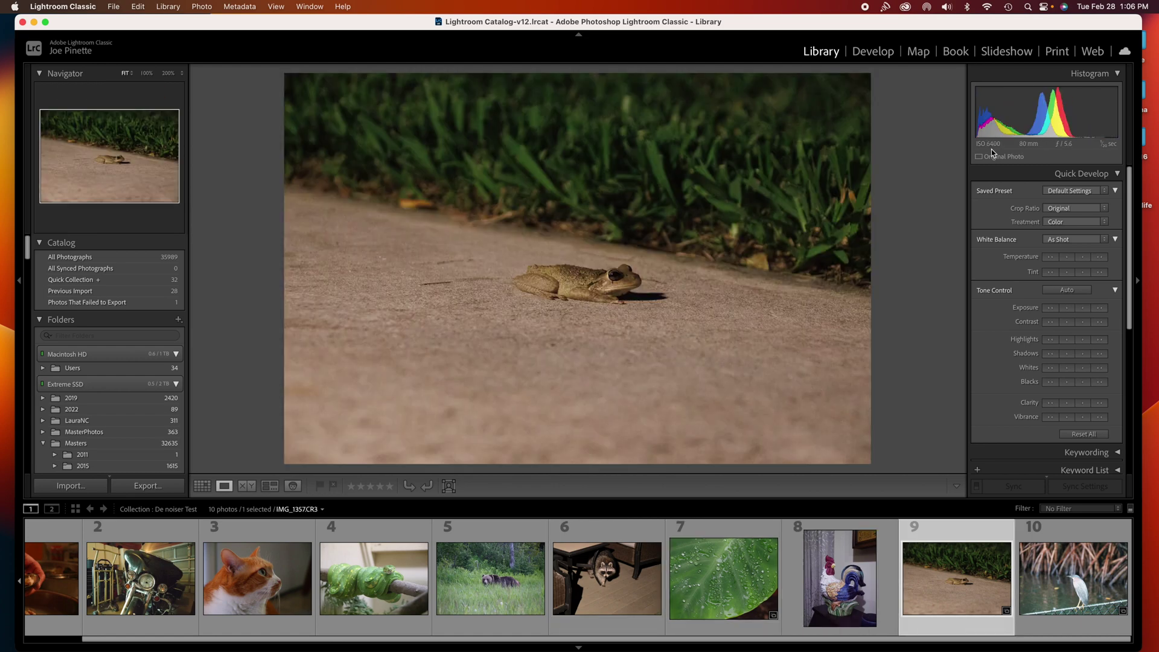
key("Right")
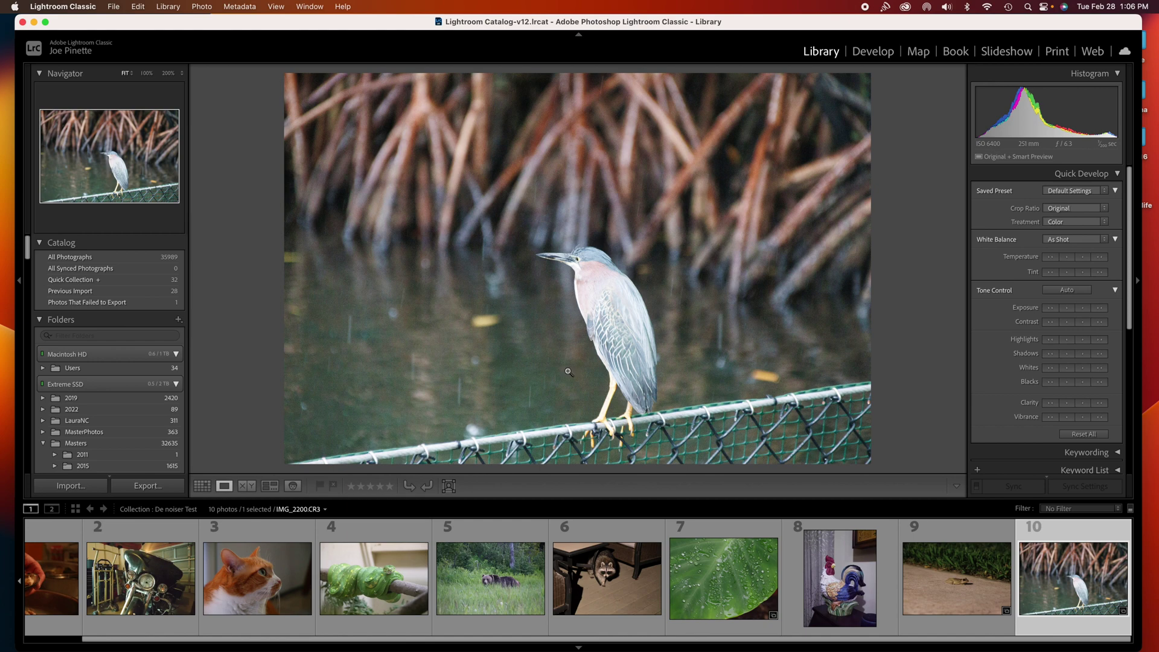
key("Left")
key("Left")
key("Right")
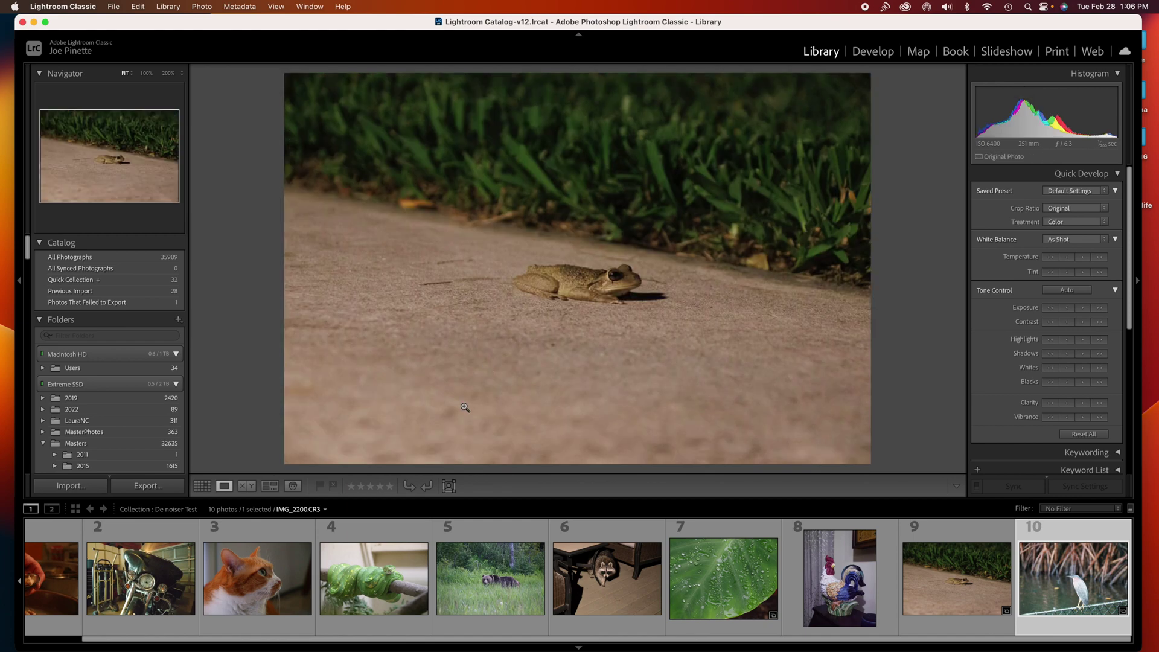
Select all ten photos in the De noiser Test collection and export them to DxO PureRAW 2 for processing.
scroll(370, 553, "left", 2)
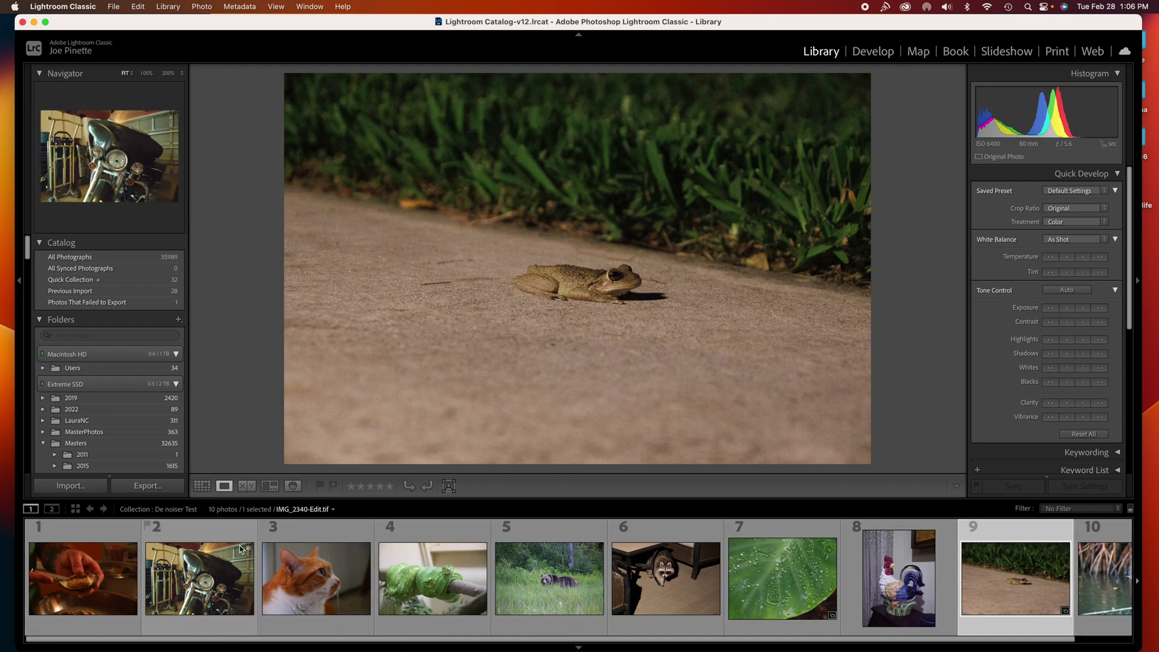
left_click(94, 544)
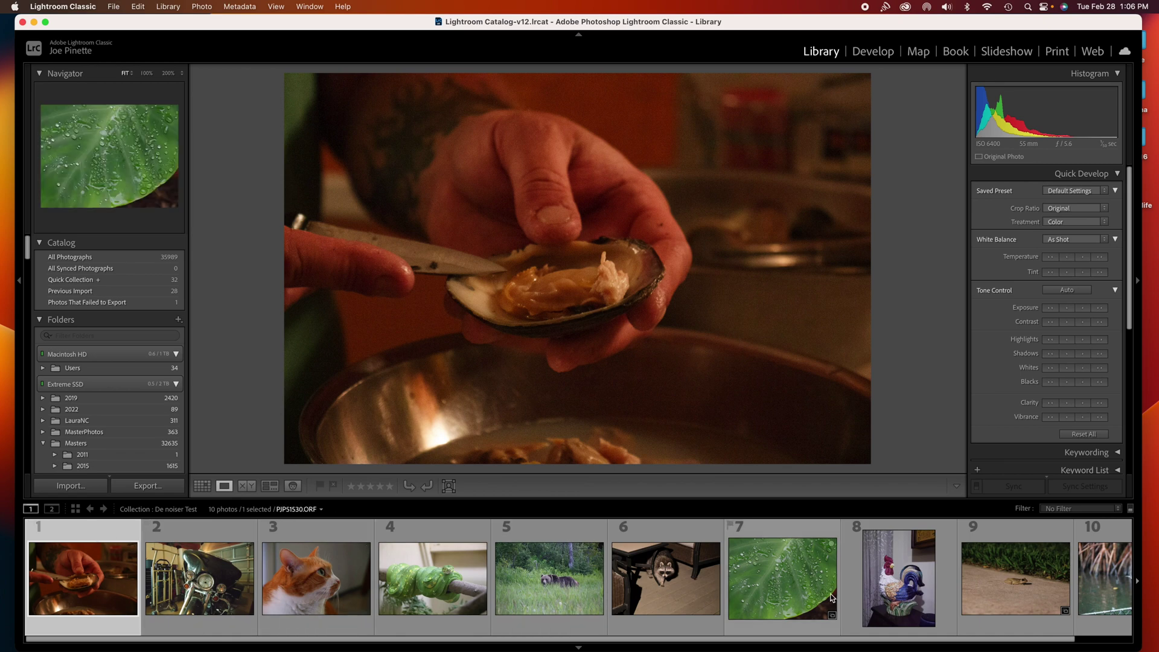
scroll(833, 598, "down", 2)
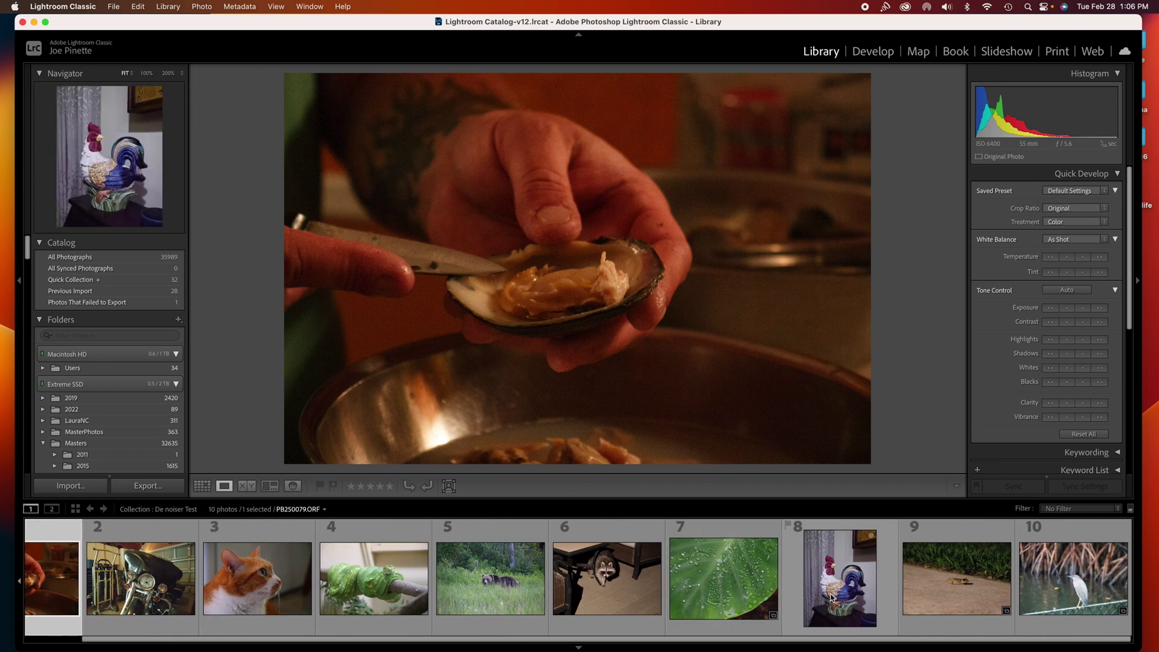
left_click(1084, 537, "shift")
right_click(1084, 537)
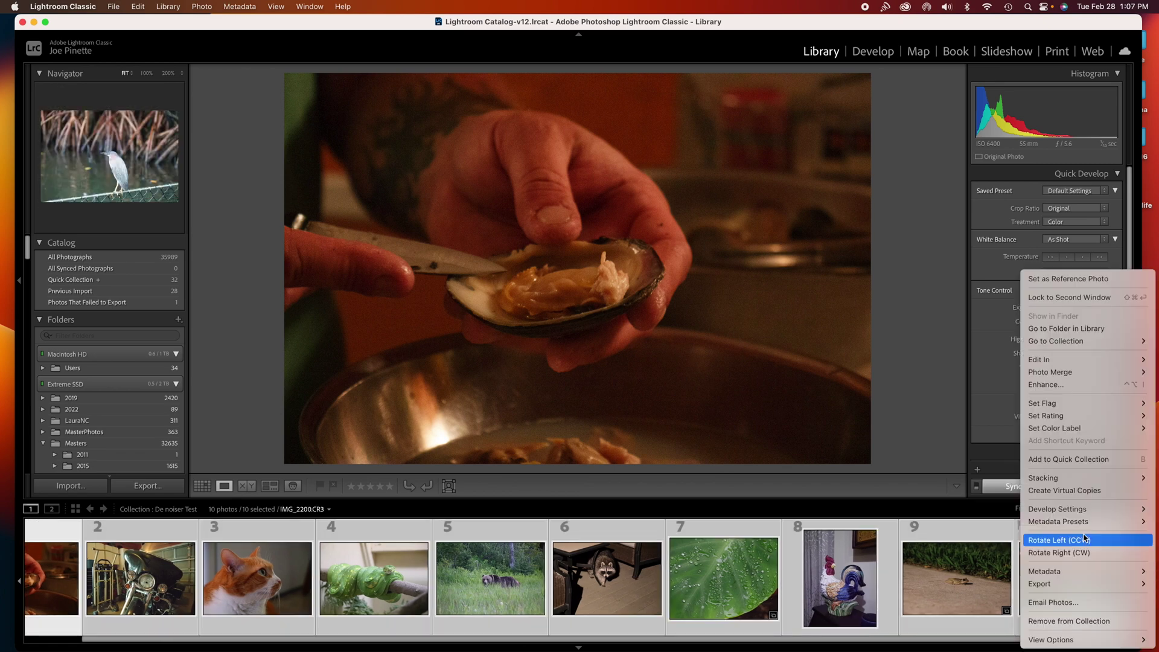
mouse_move(1084, 571)
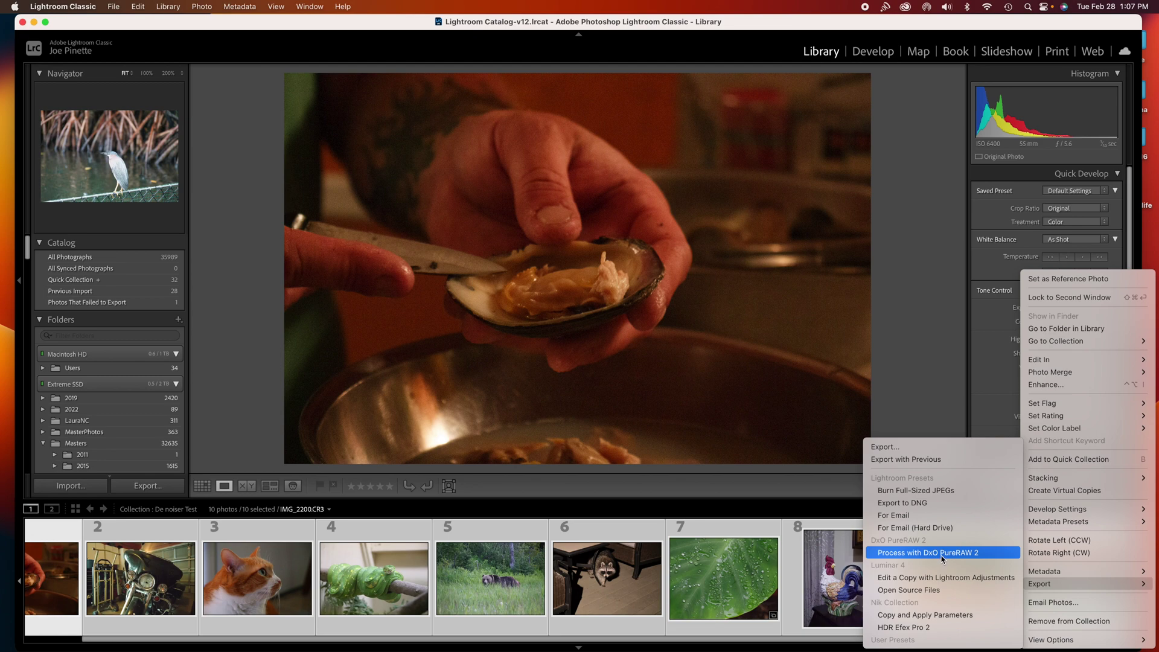
left_click(943, 555)
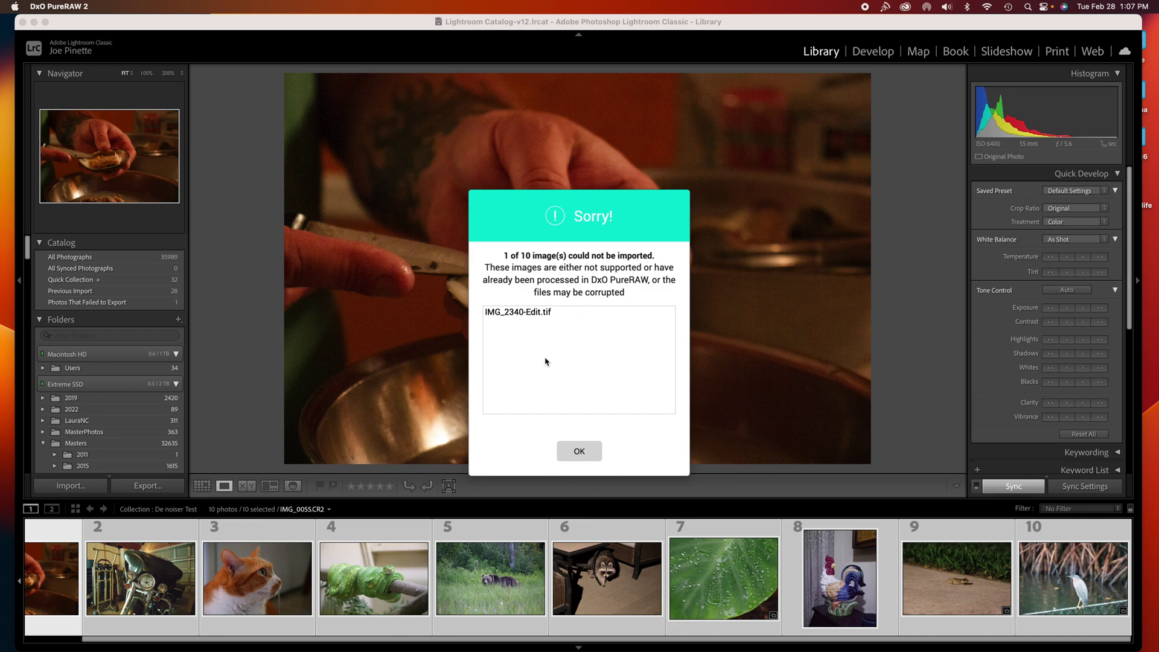
Dismiss the import notice, save the suggested optics modules and process the photos with DeepPRIME, DxO Optical Corrections and DNG output.
left_click(576, 453)
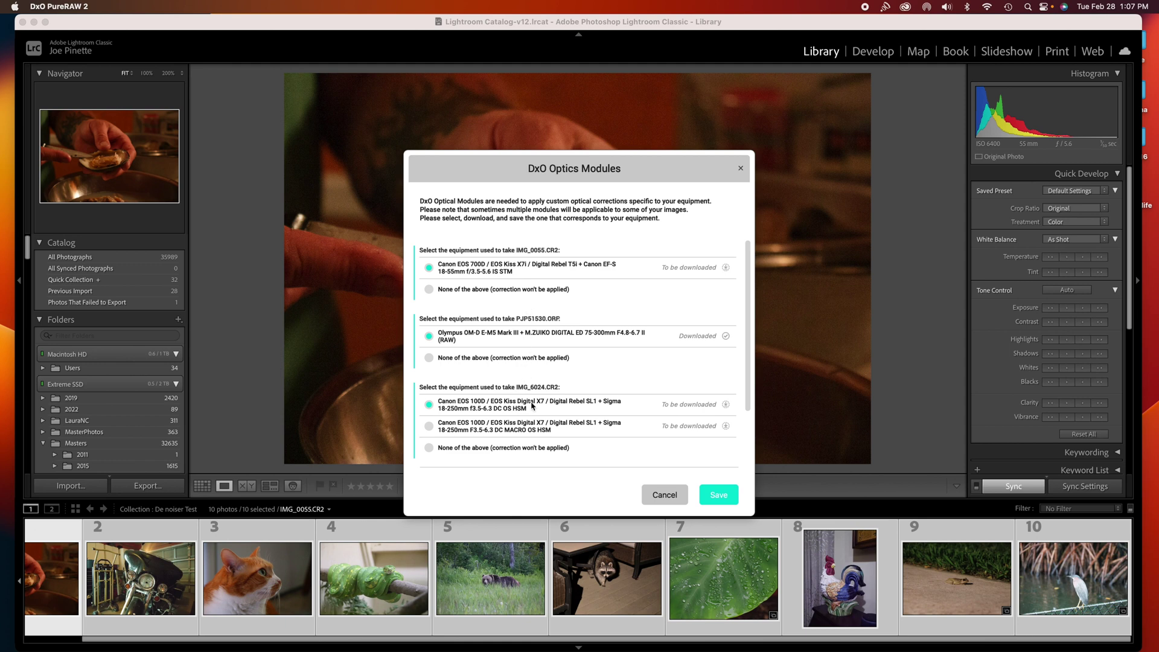
left_click(726, 496)
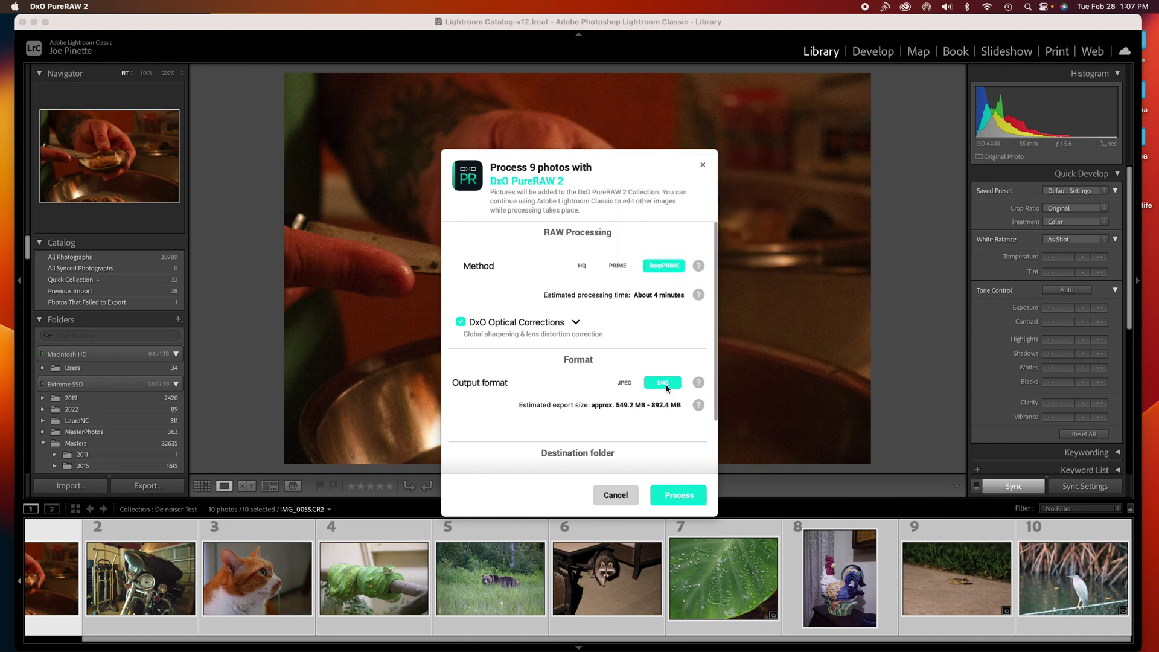
left_click(672, 496)
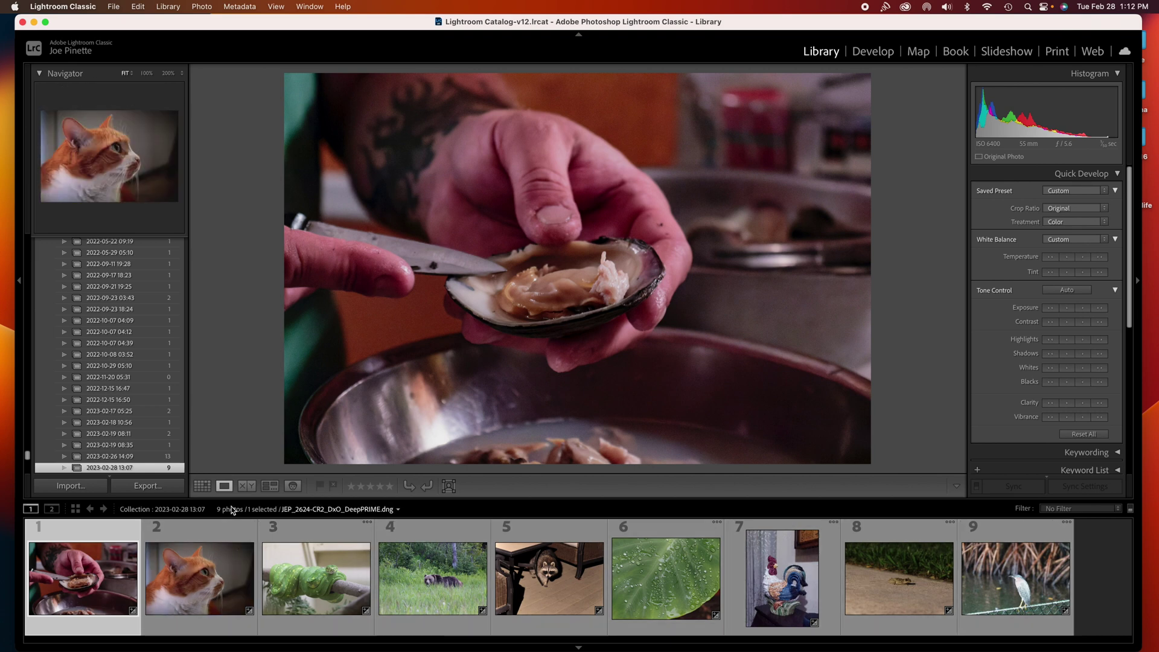
Examine the DeepPRIME-processed photos one by one, from the cat to the ceramic rooster.
left_click(200, 535)
left_click(316, 534)
left_click(432, 531)
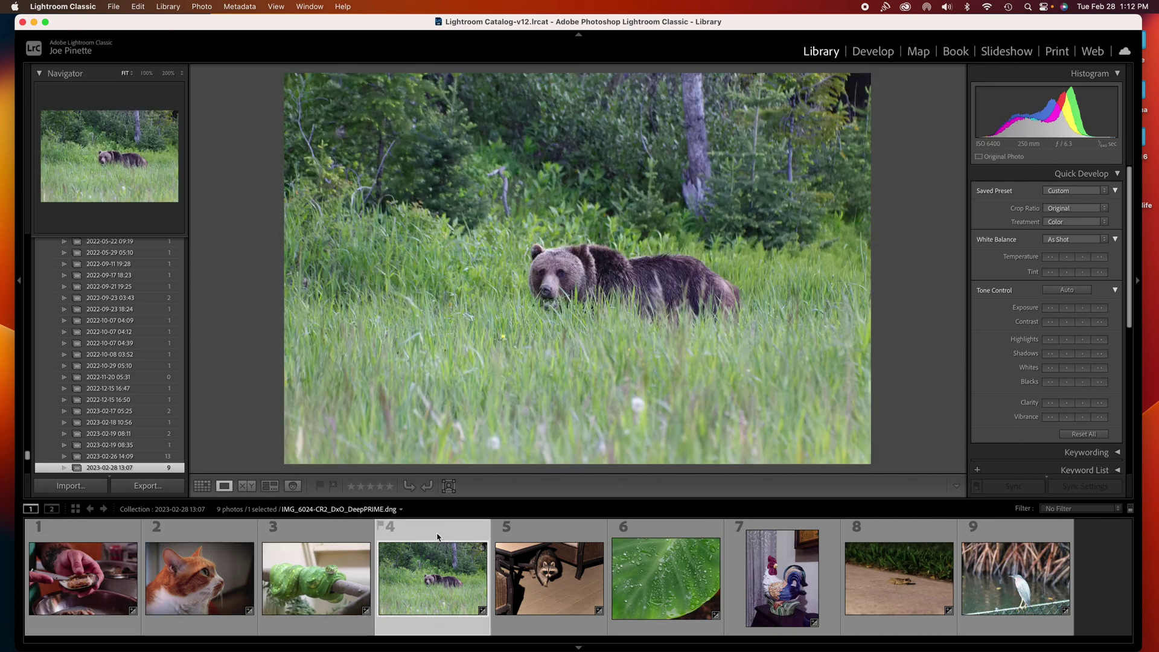
left_click(558, 528)
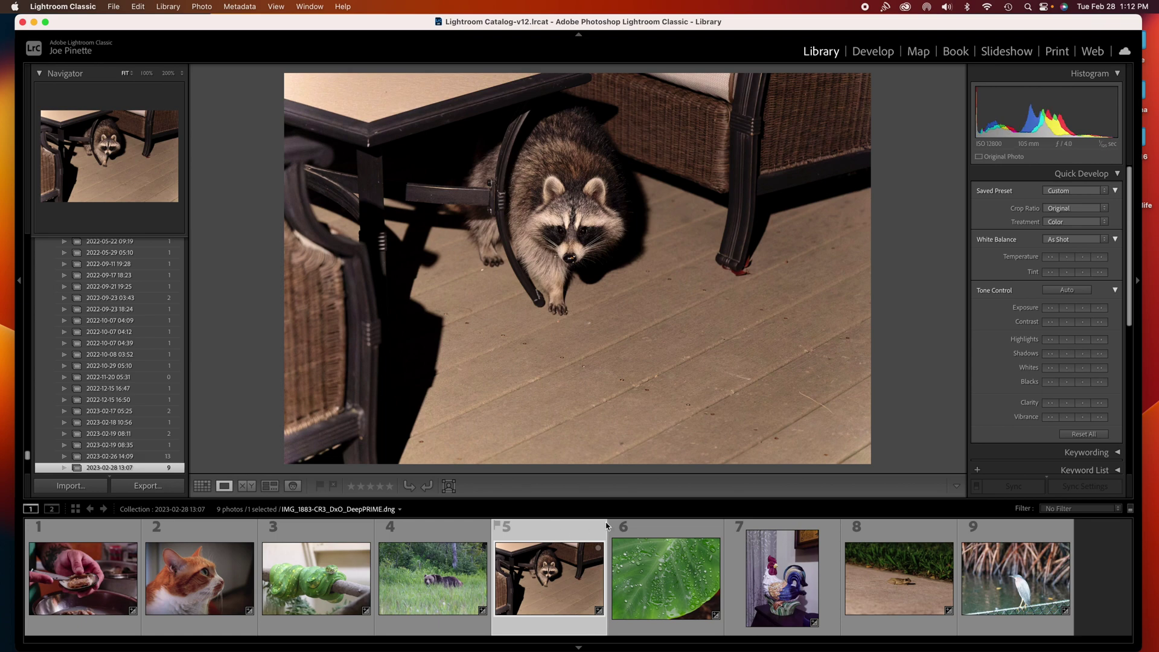
key("Right")
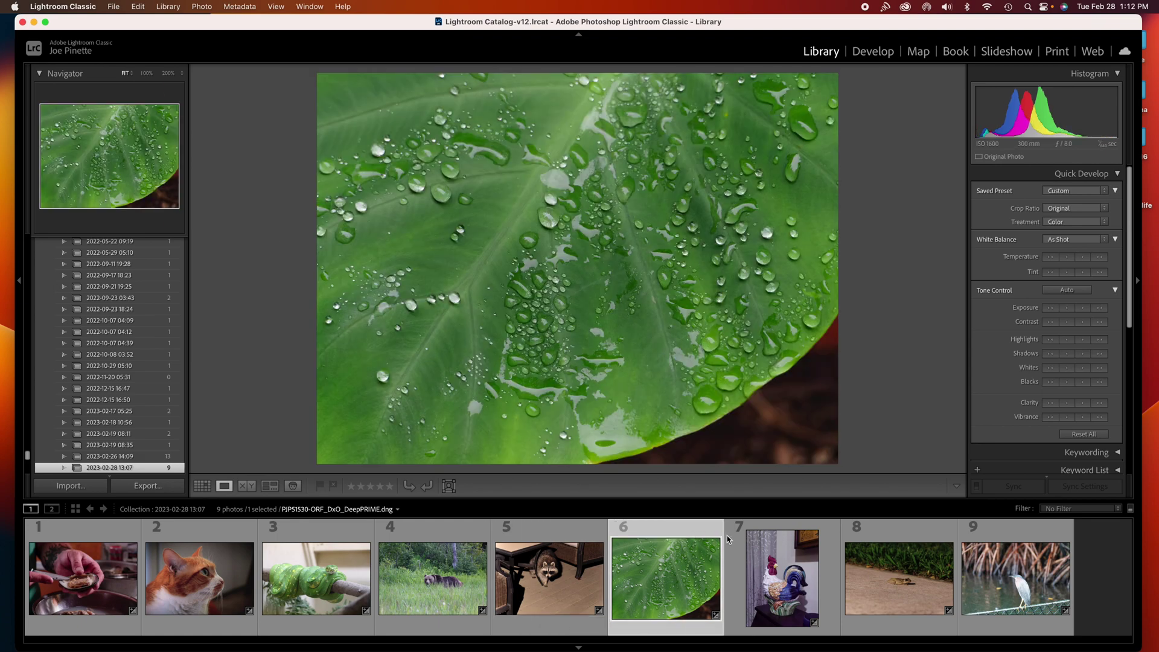
key("Right")
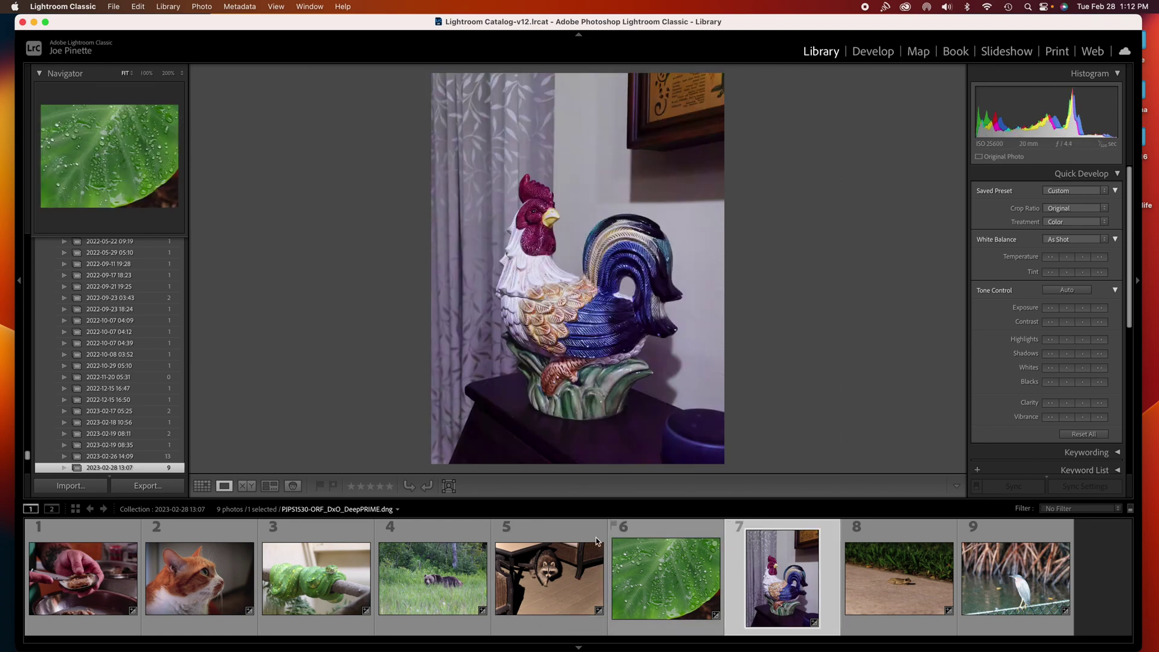
Select all nine processed DNG photos and add them to the De noiser Test collection.
left_click(113, 529)
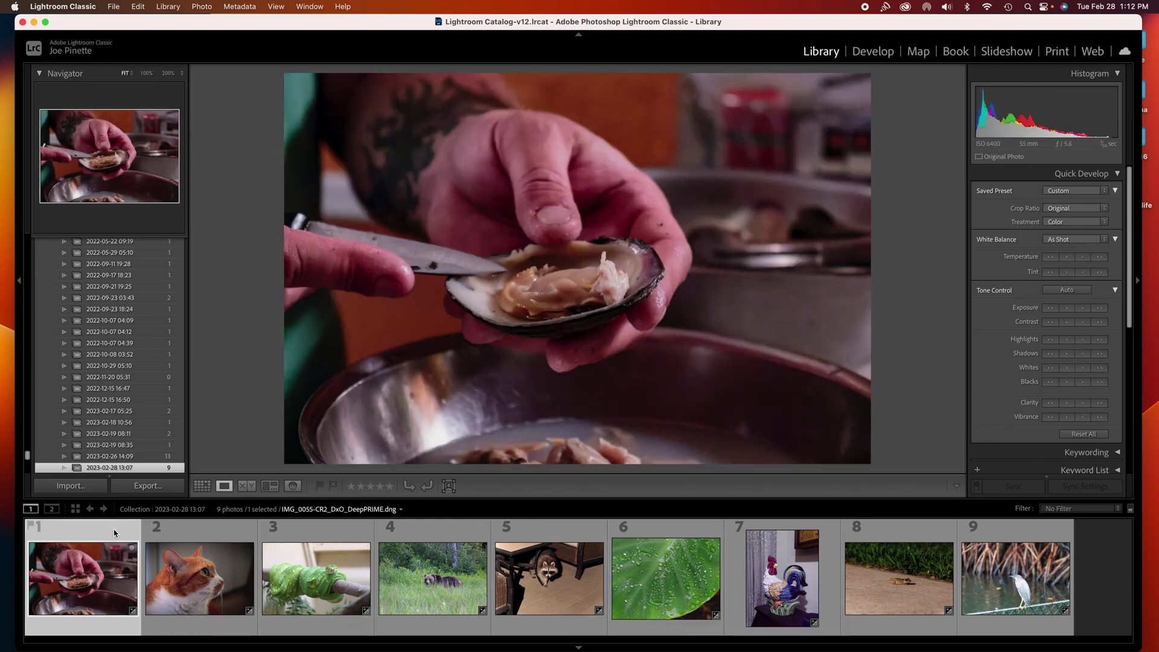
left_click(1005, 535, "shift")
scroll(146, 403, "down", 5)
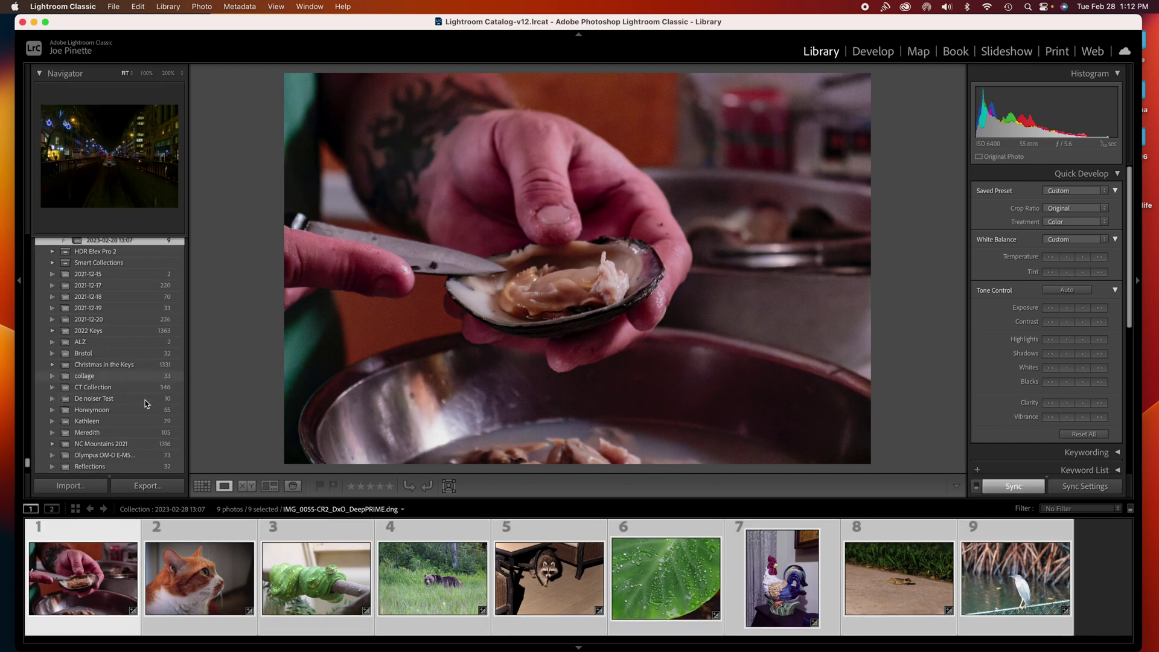
scroll(146, 404, "down", 4)
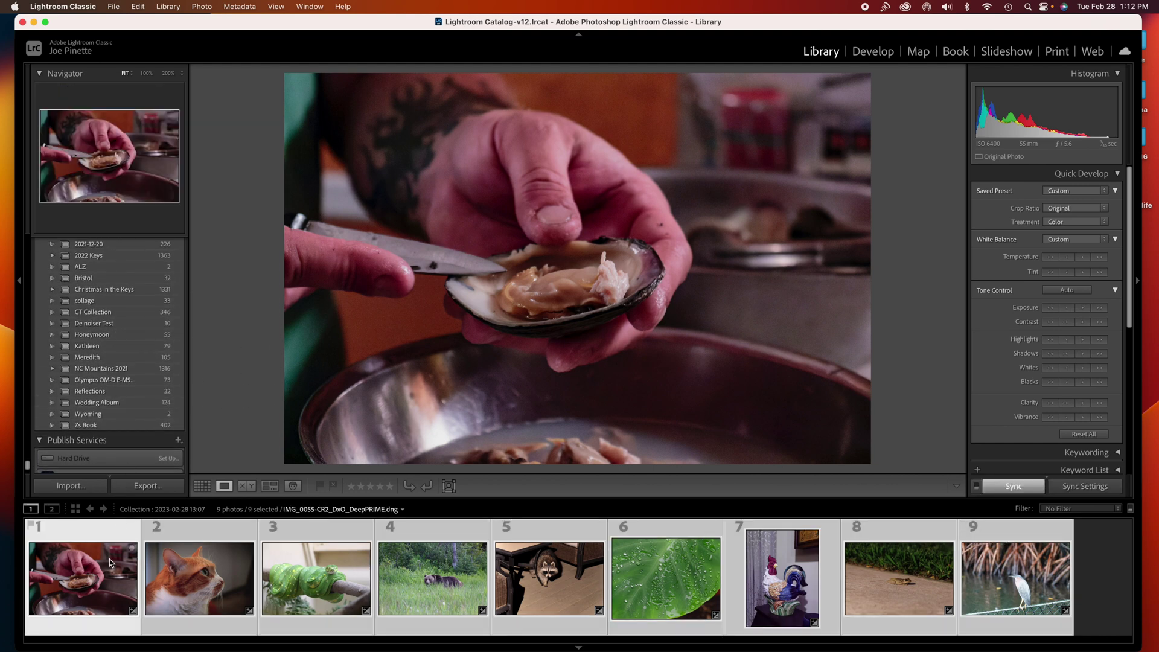
left_click_drag(87, 581, 105, 324)
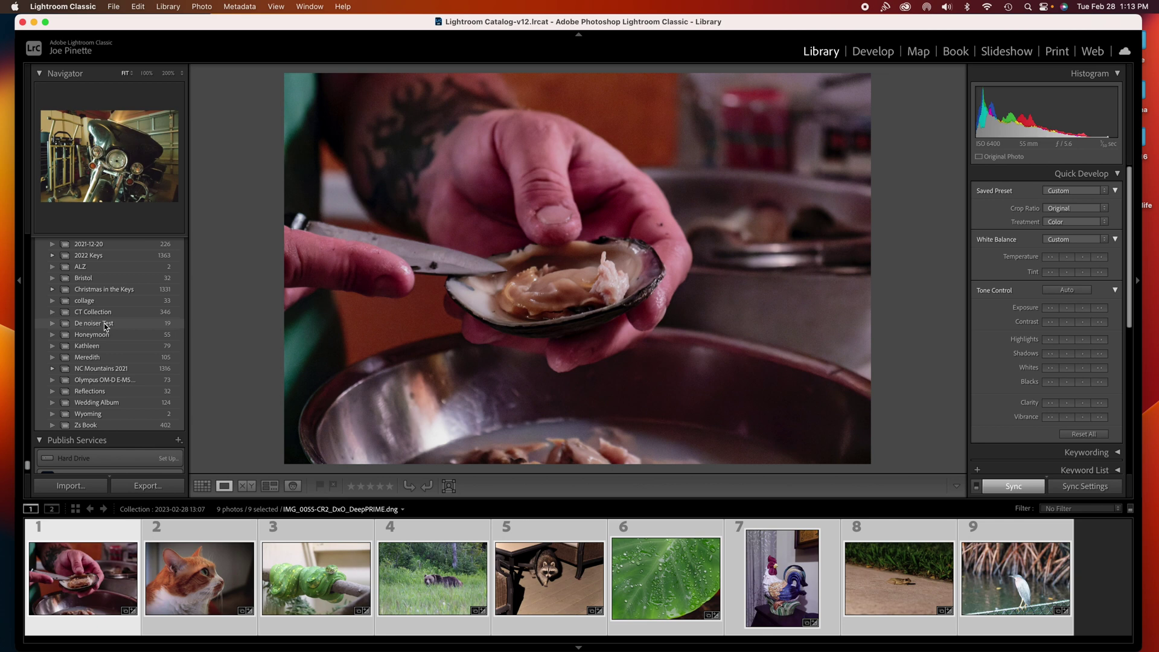
Open the De noiser Test collection and remove the motorcycle photo IMG_2340-Edit.tif from it.
left_click(104, 325)
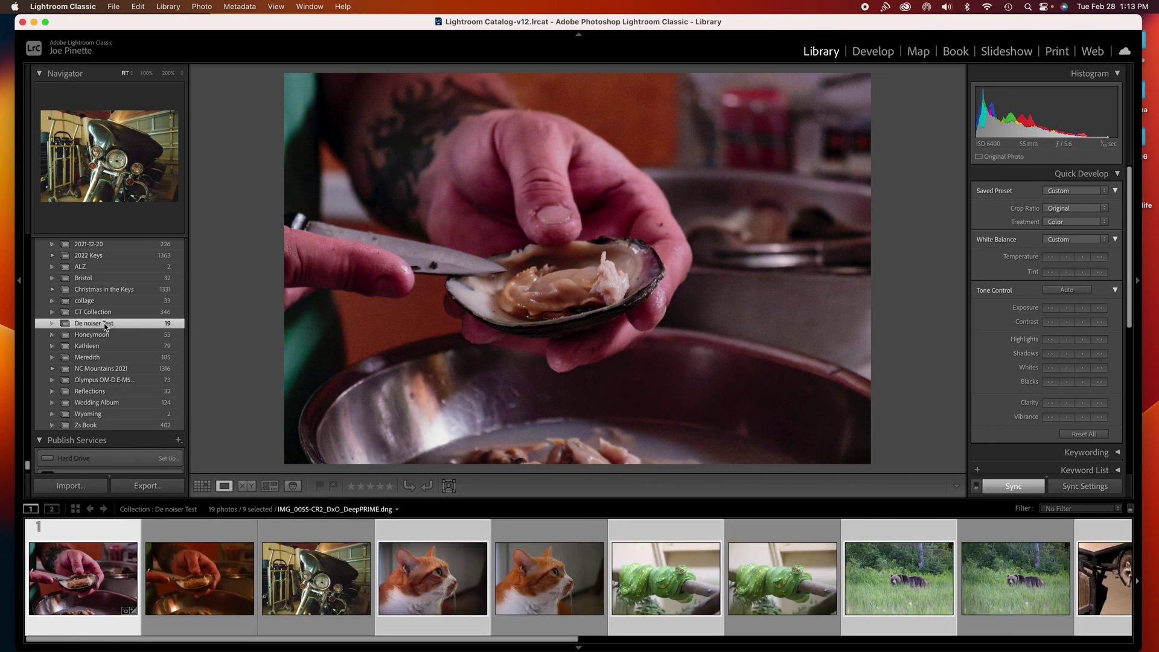
left_click(199, 537)
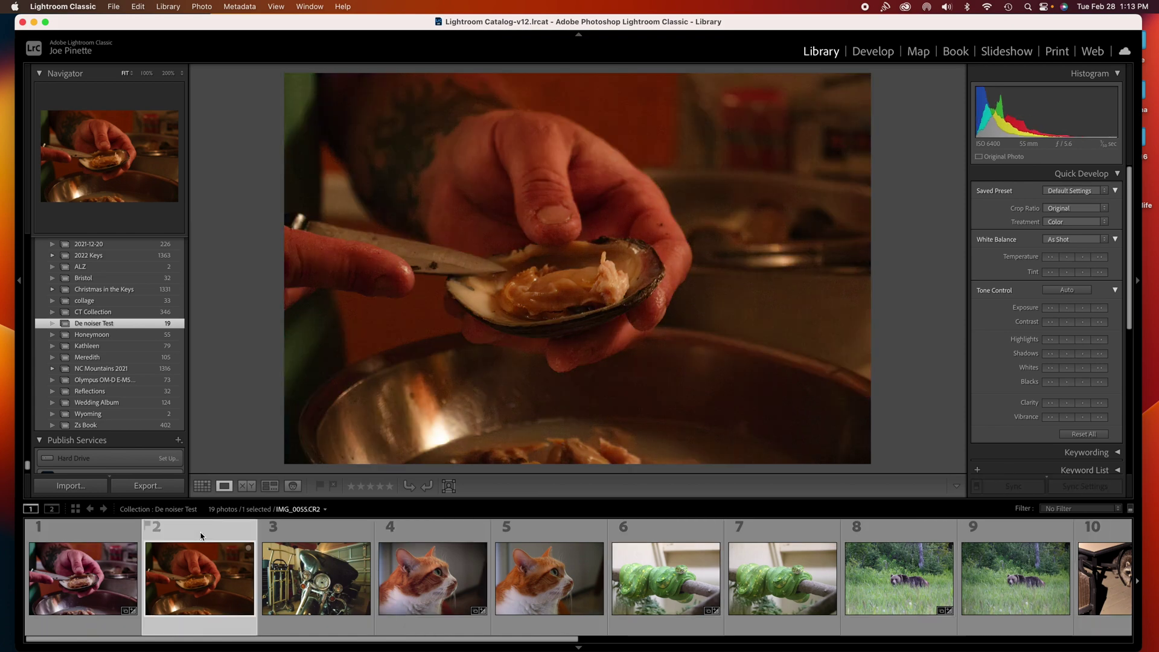
left_click(321, 535)
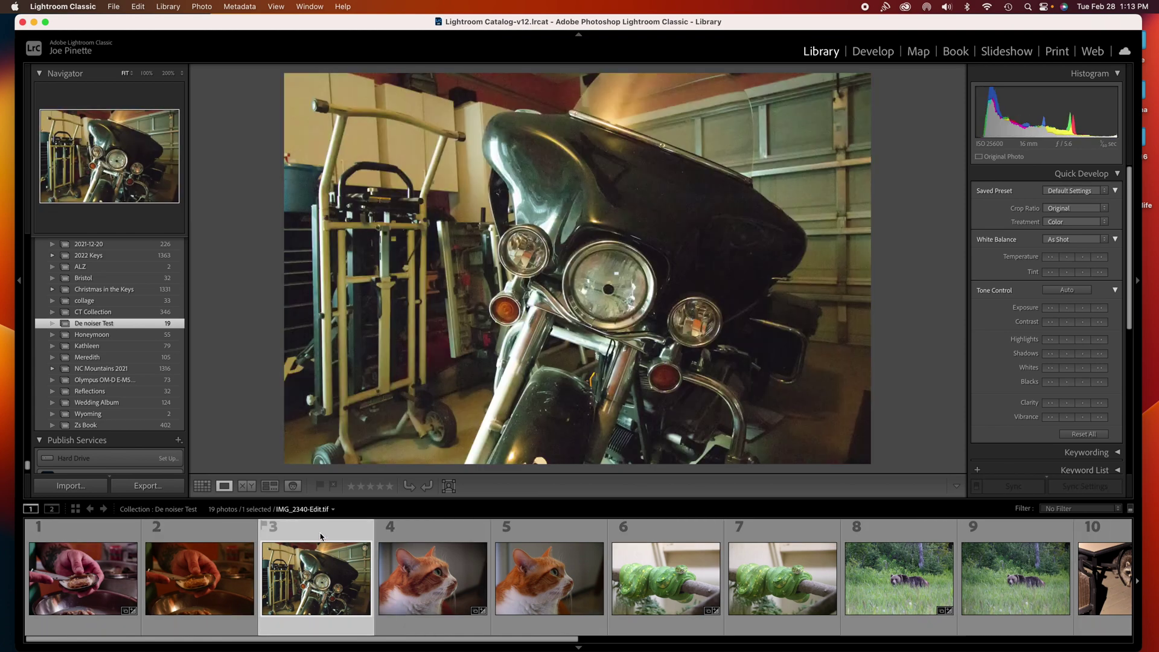
key("BackSpace")
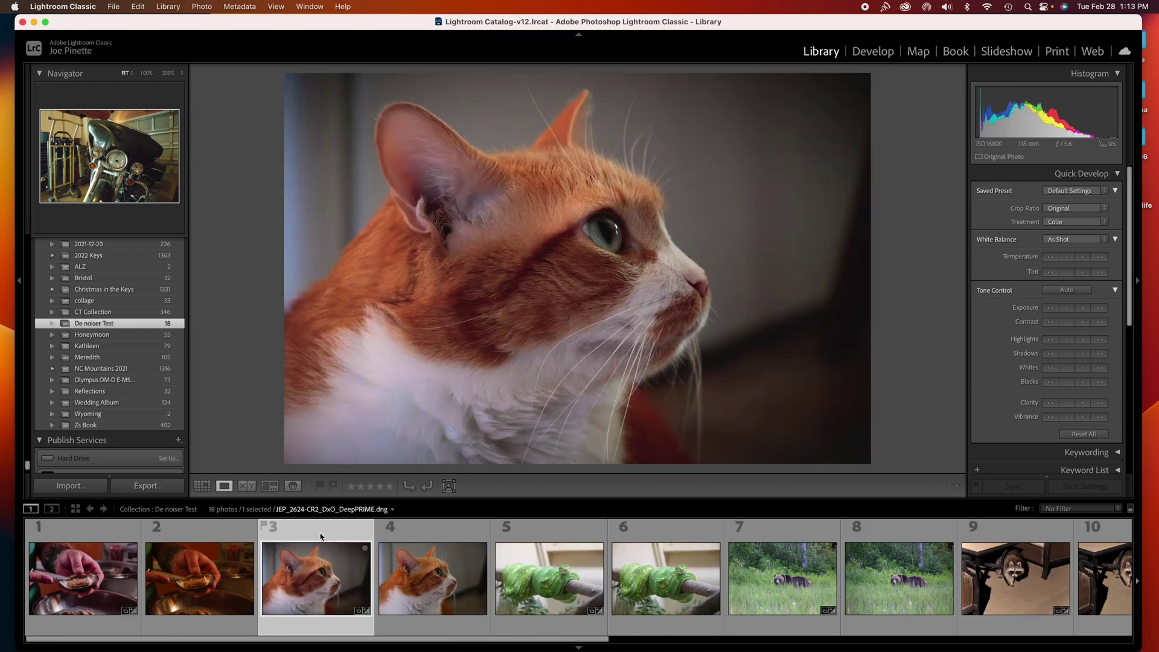
Select the nine original unprocessed photos in the De noiser Test collection, from the shellfish to the white-bird photo IMG_2200.CR3.
left_click(220, 535)
left_click(420, 536, "super")
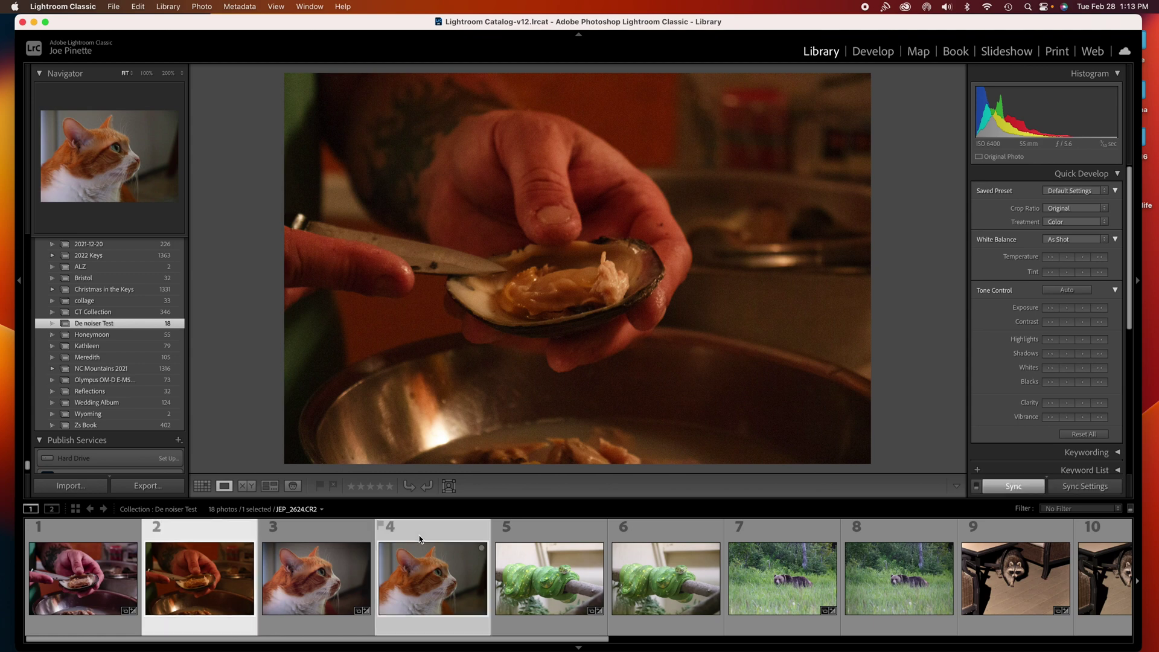
left_click(664, 534, "super")
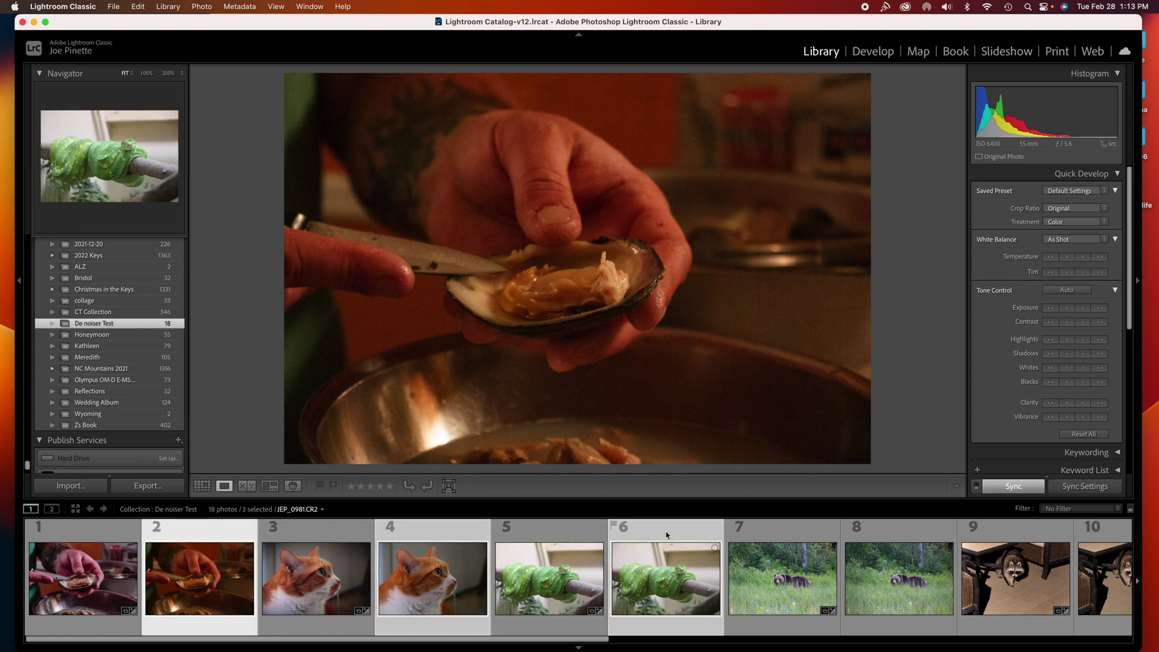
left_click(893, 531, "super")
scroll(890, 531, "down", 2)
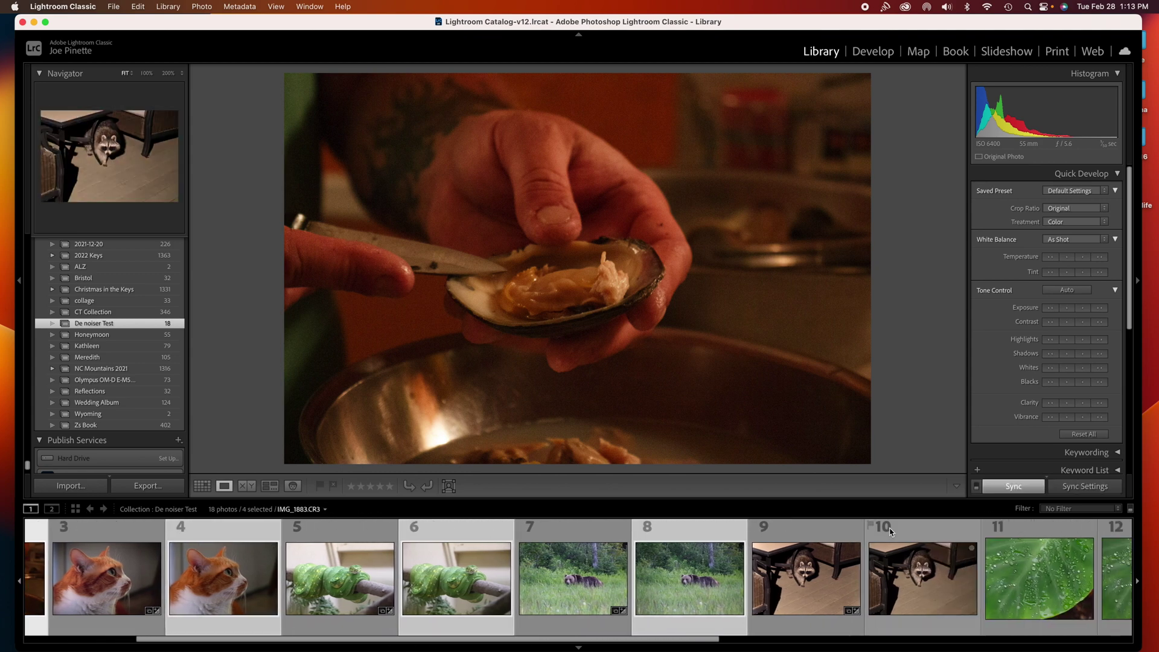
left_click(890, 531, "super")
scroll(846, 532, "down", 4)
left_click(798, 534, "super")
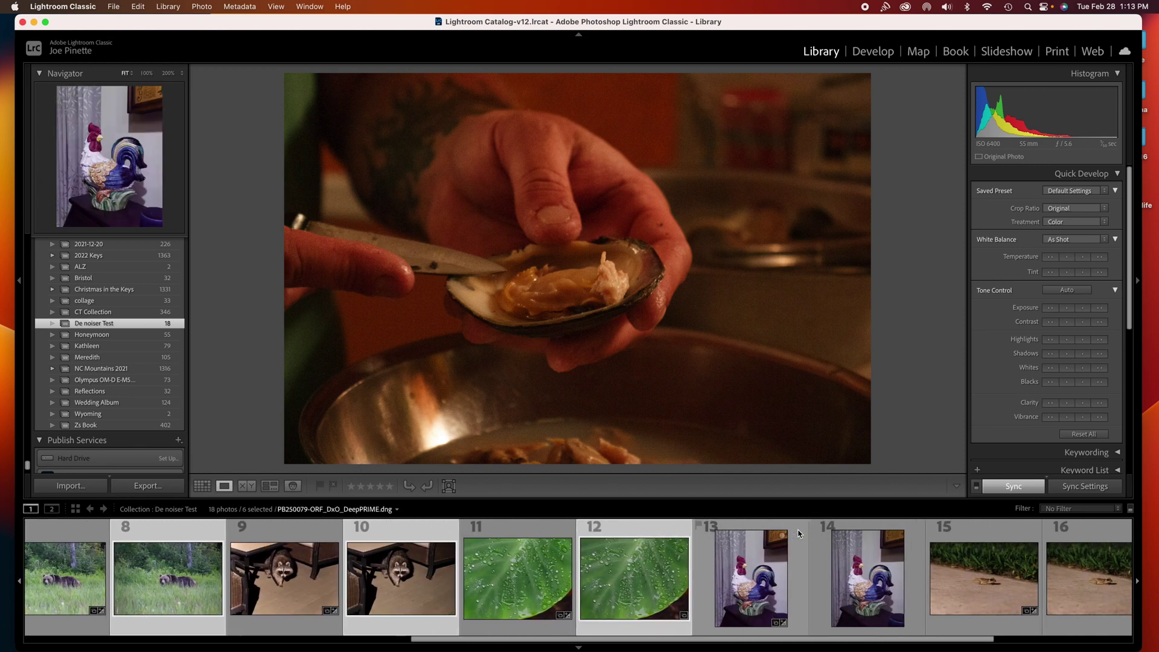
scroll(794, 534, "down", 1)
left_click(785, 530, "super")
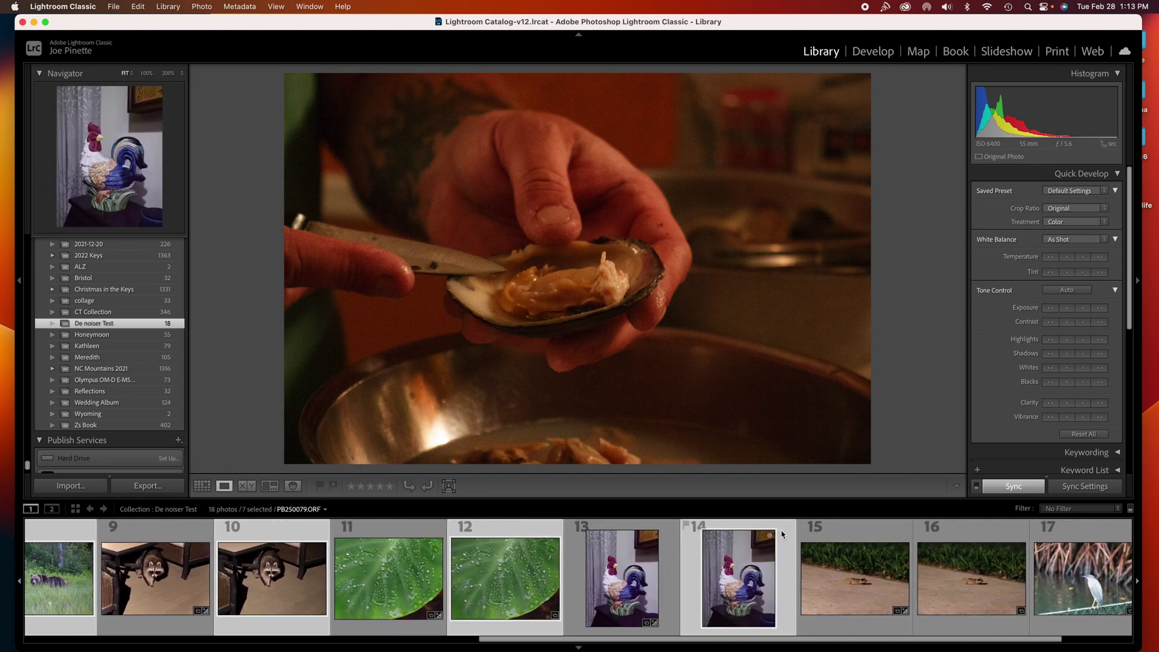
left_click(965, 530, "super")
scroll(965, 530, "down", 1)
left_click(1066, 529, "super")
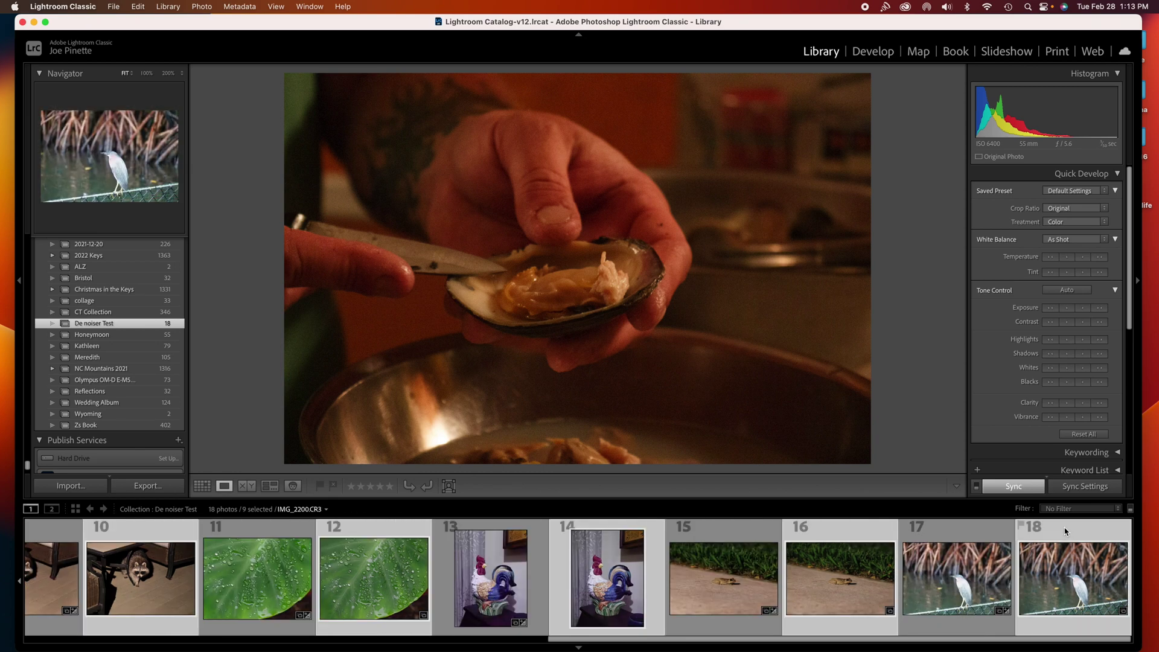
Send the selected originals to Topaz DeNoise AI as copies with Lightroom adjustments.
right_click(1065, 567)
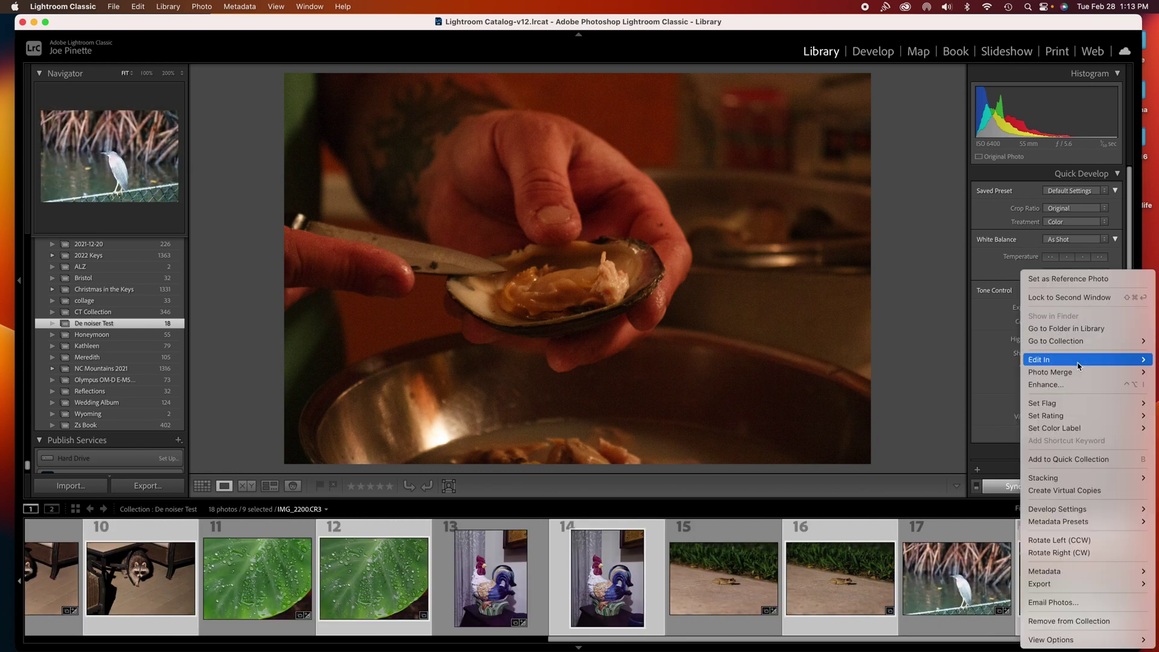
mouse_move(1063, 360)
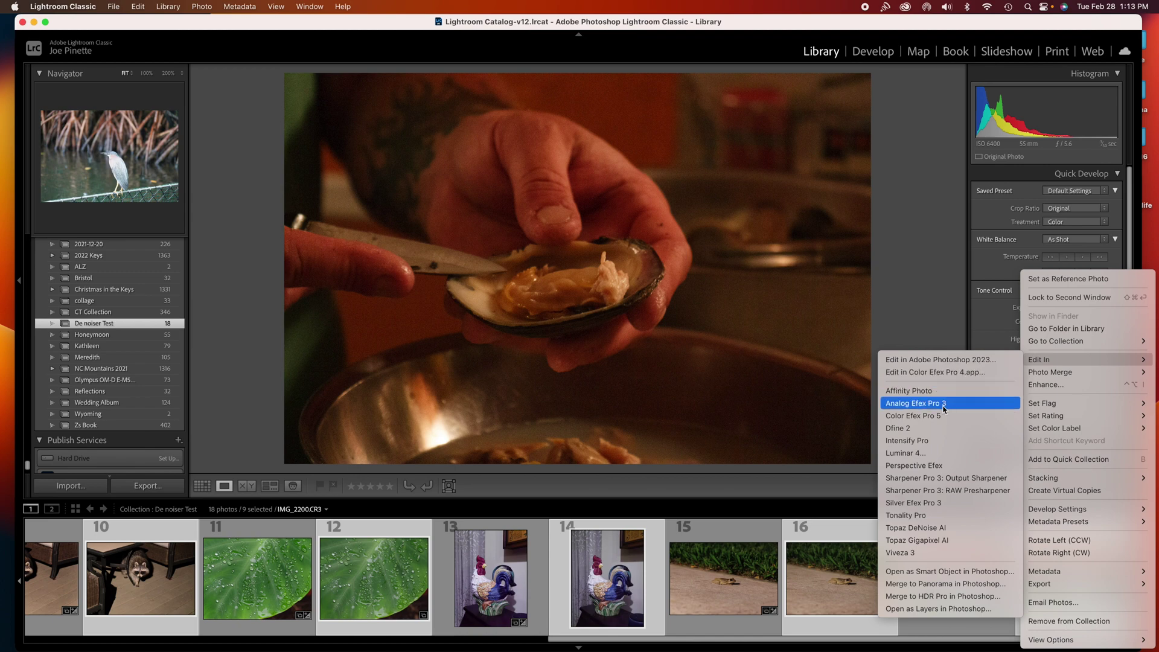
left_click(923, 529)
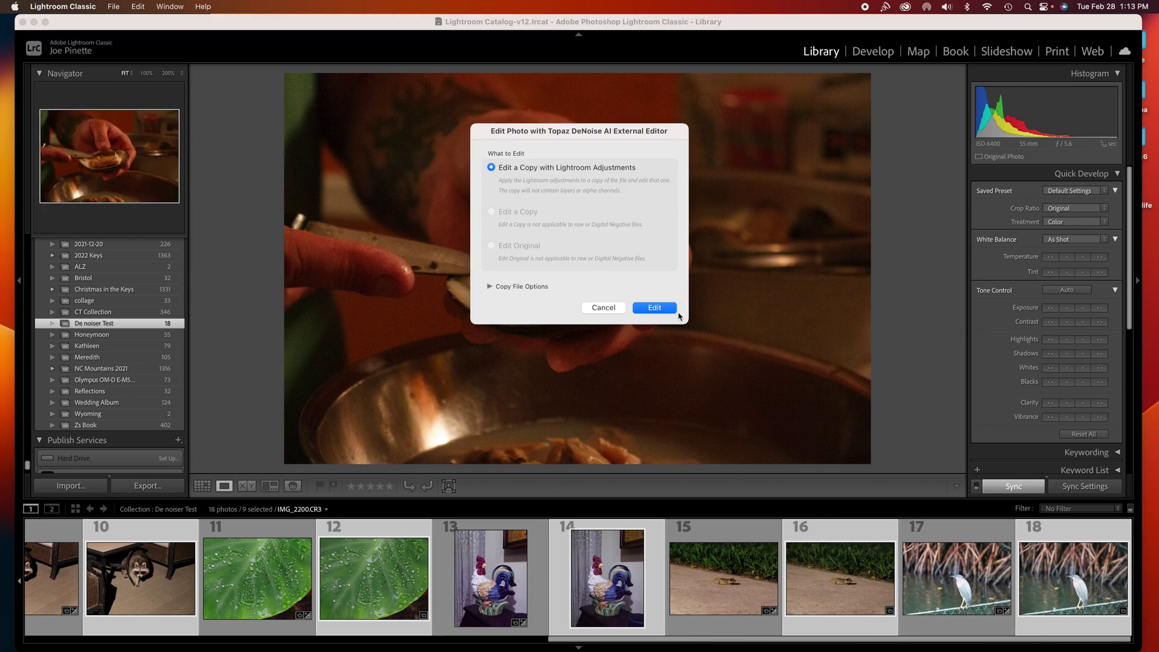
left_click(657, 310)
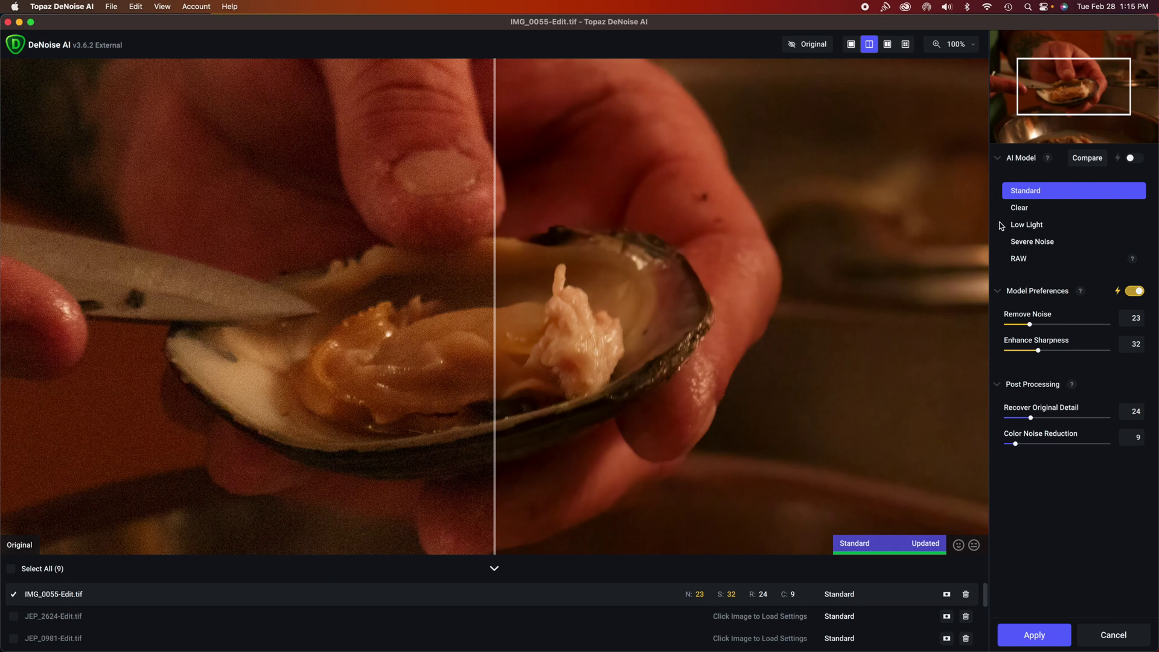
Preview IMG_0055-Edit.tif with the Clear model, compare the AI models in a four-way view, and return to the split view.
left_click(1019, 209)
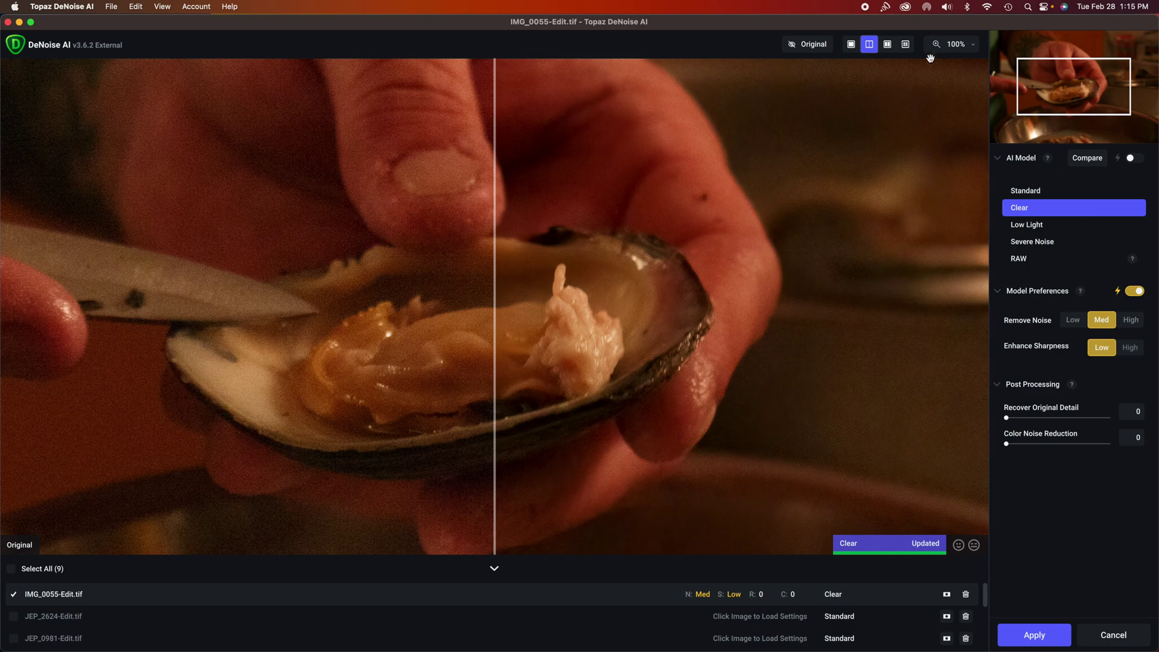
left_click(906, 44)
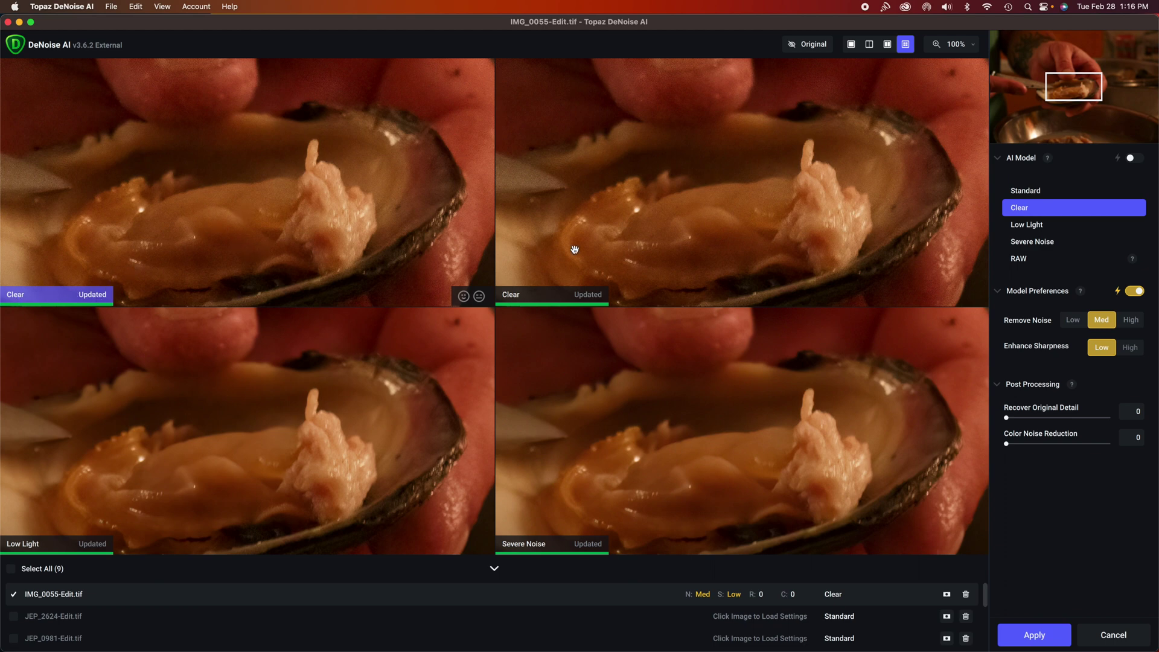
left_click(870, 47)
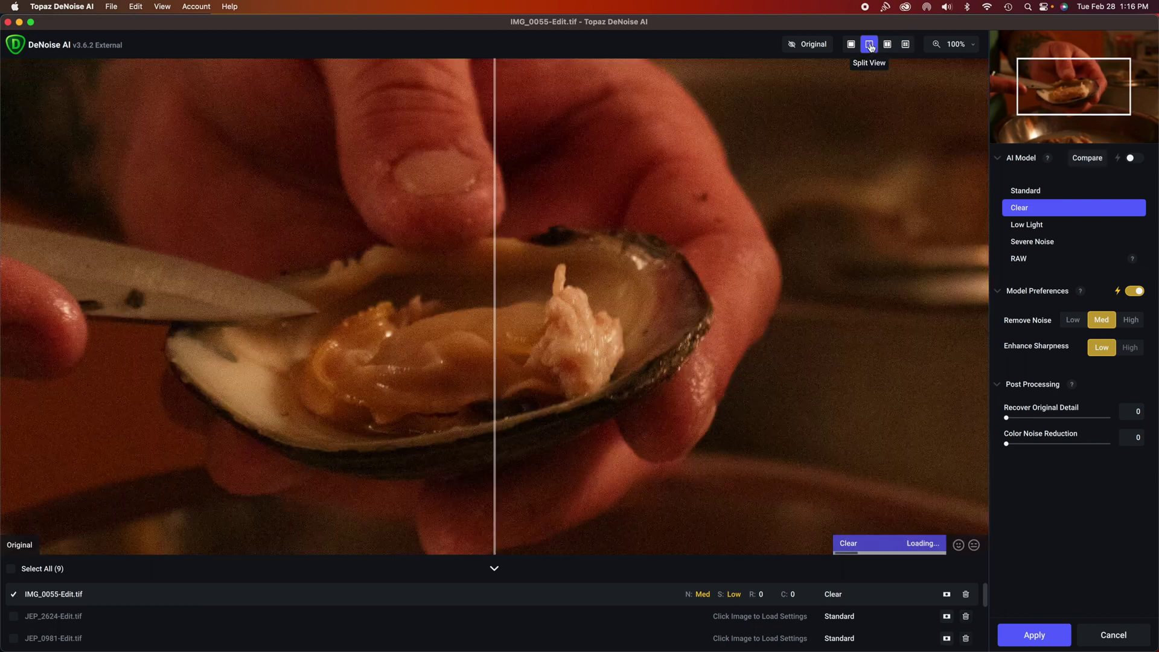
Select all nine images and apply the denoising with the Standard model.
left_click(12, 570)
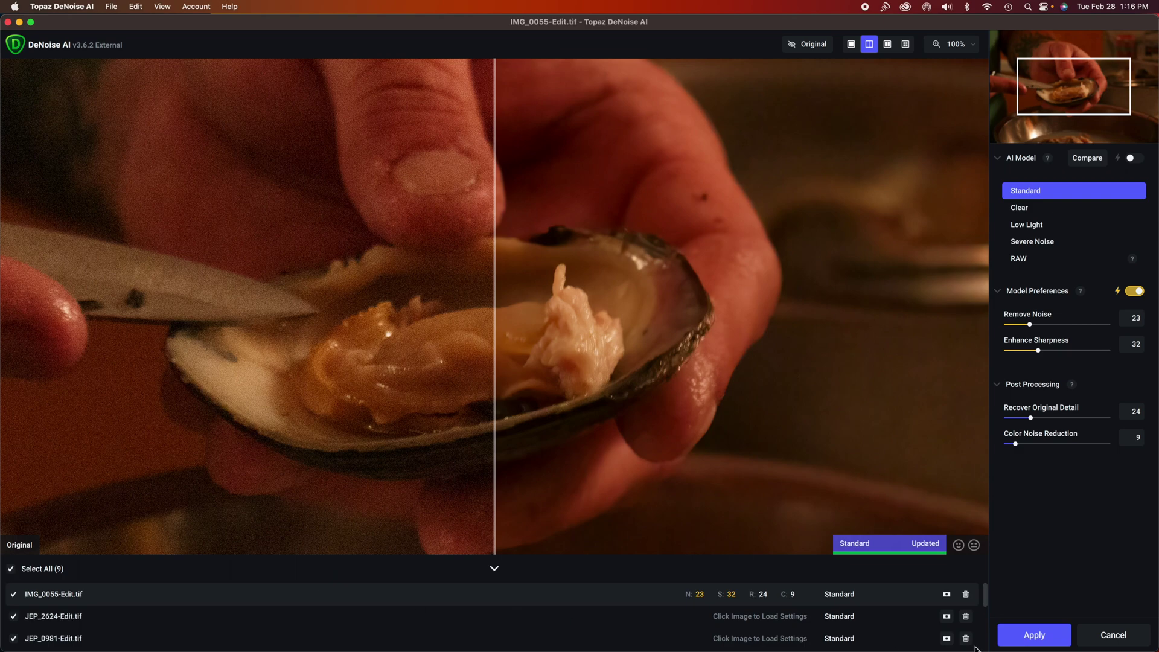
left_click(1045, 638)
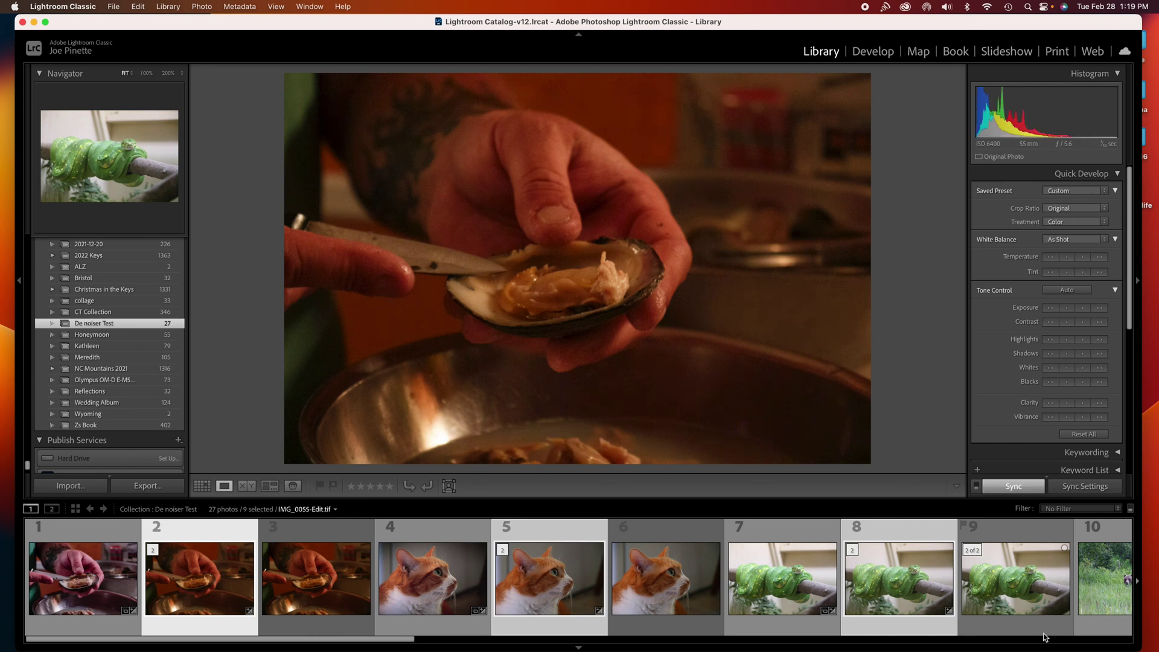
Compare the DeepPRIME version of the shellfish photo IMG_0055 side by side with its Topaz-edited TIFF.
mouse_move(791, 640)
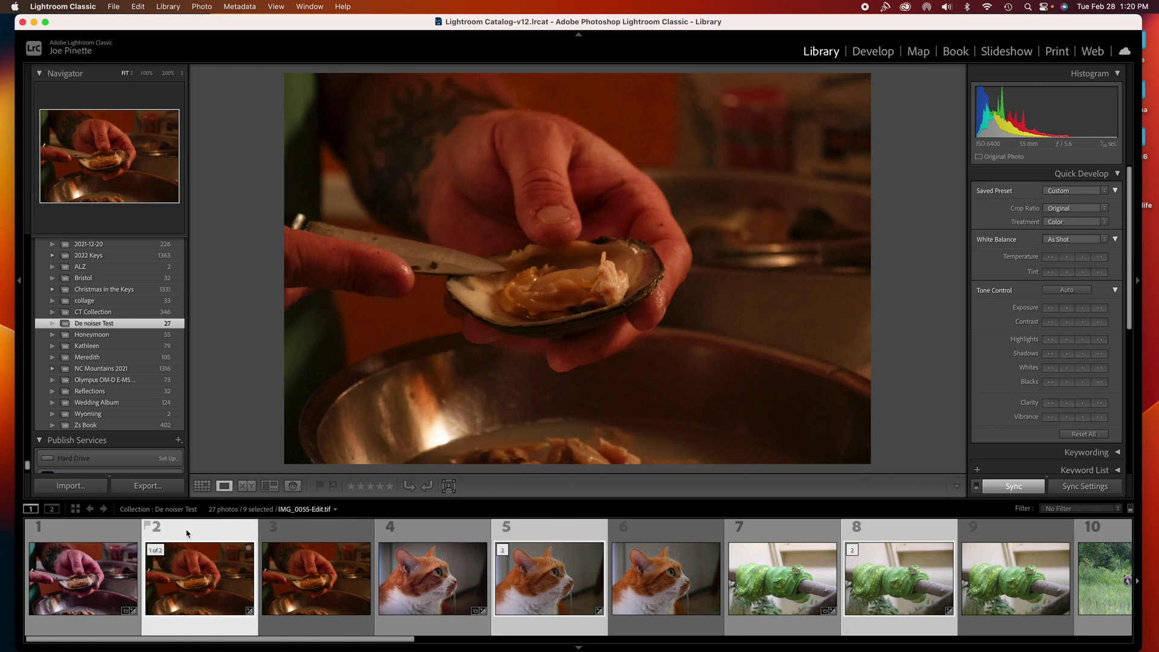
left_click(119, 534)
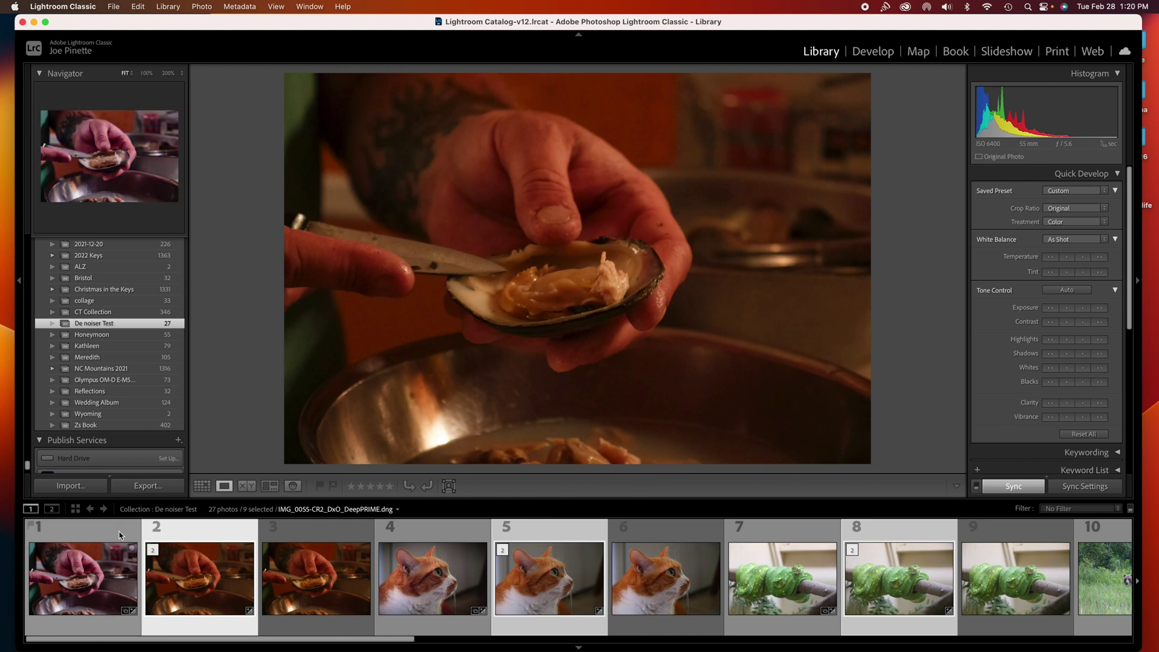
left_click(246, 487)
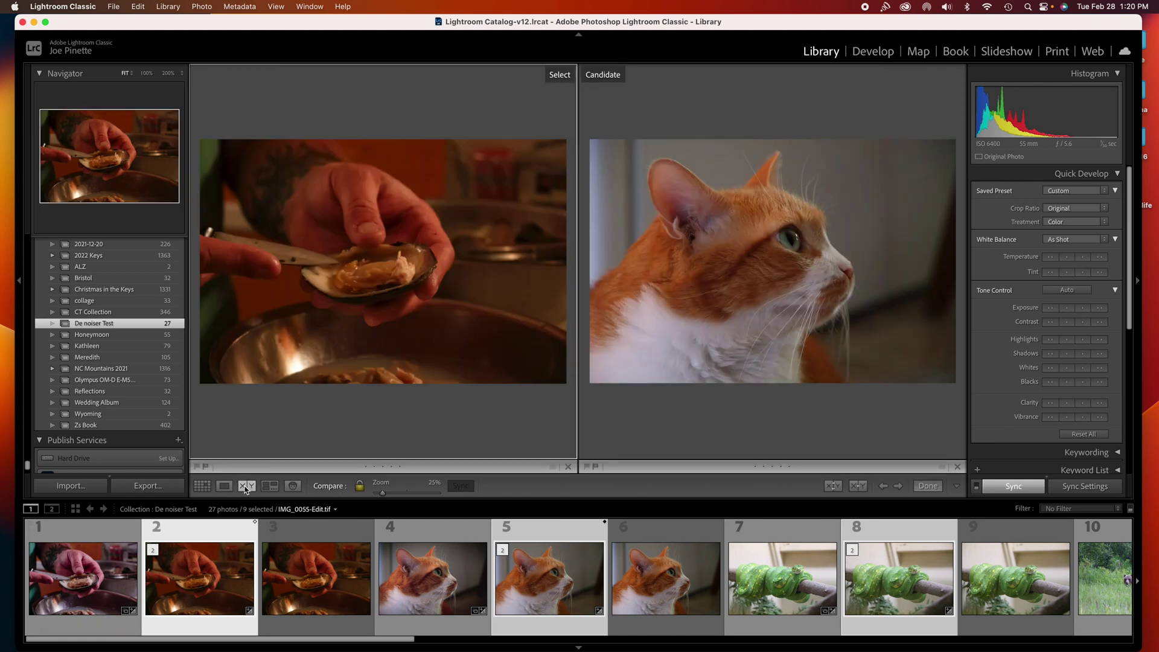
left_click(118, 534)
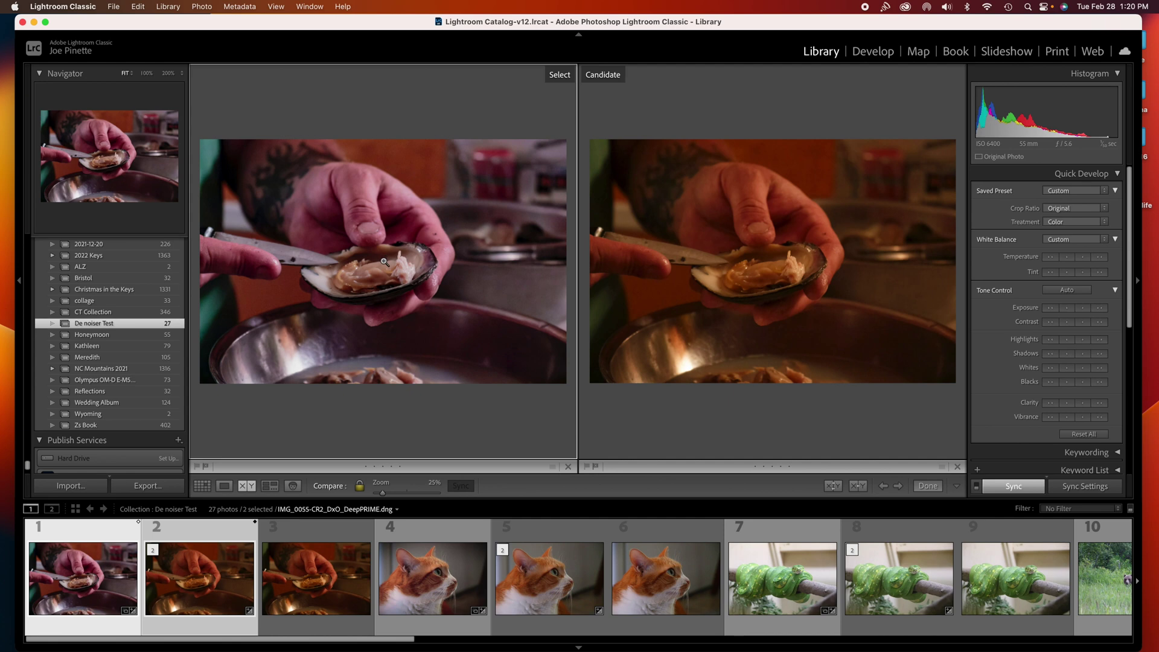
left_click(780, 252)
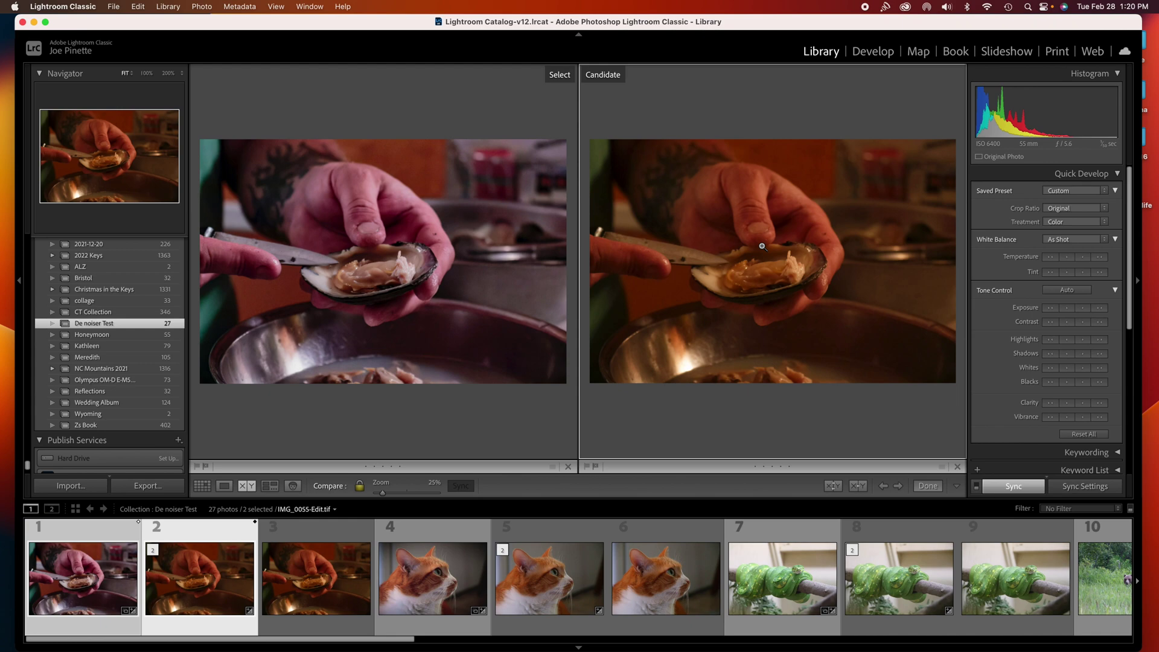
Set the white balance of the Topaz-edited shellfish photo IMG_0055-Edit.tif to Auto.
left_click(874, 52)
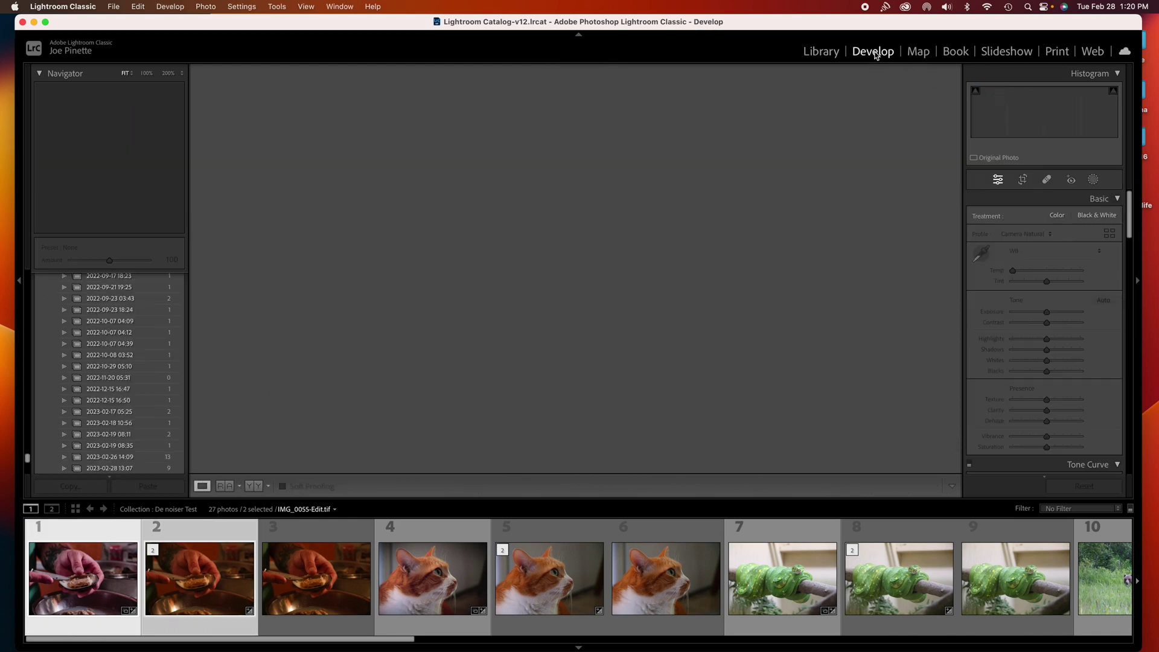
left_click(1087, 250)
left_click(1081, 269)
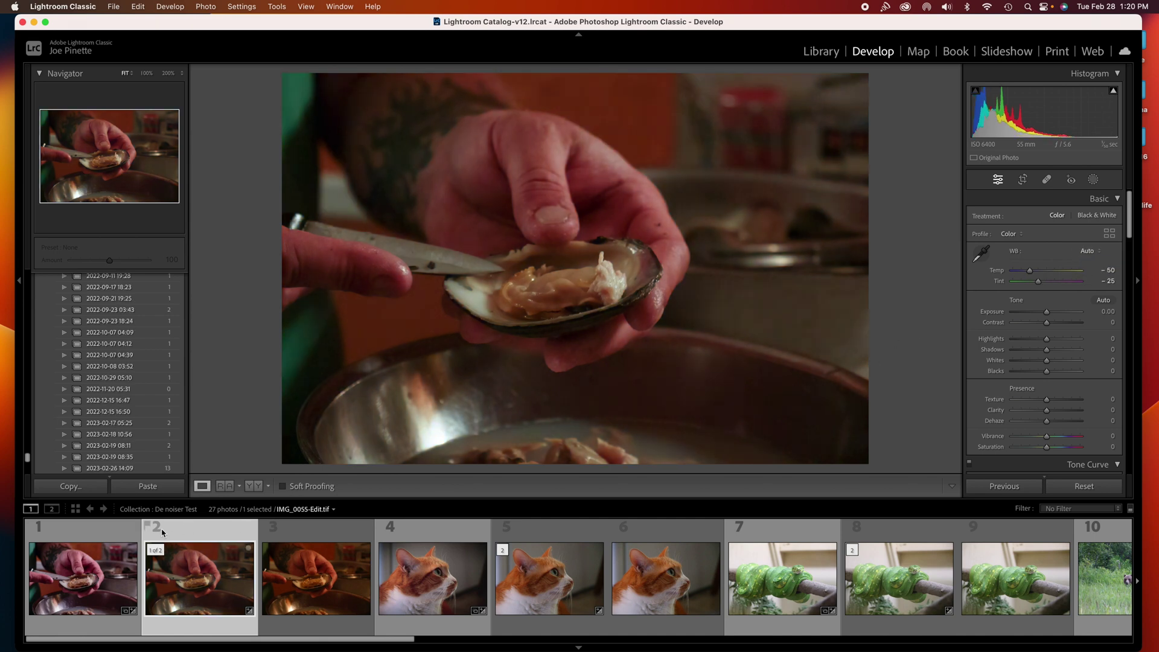
Compare the Topaz and DeepPRIME shellfish photos side by side at 200%, examining noise and detail in the shell, flesh and fingers.
left_click(821, 52)
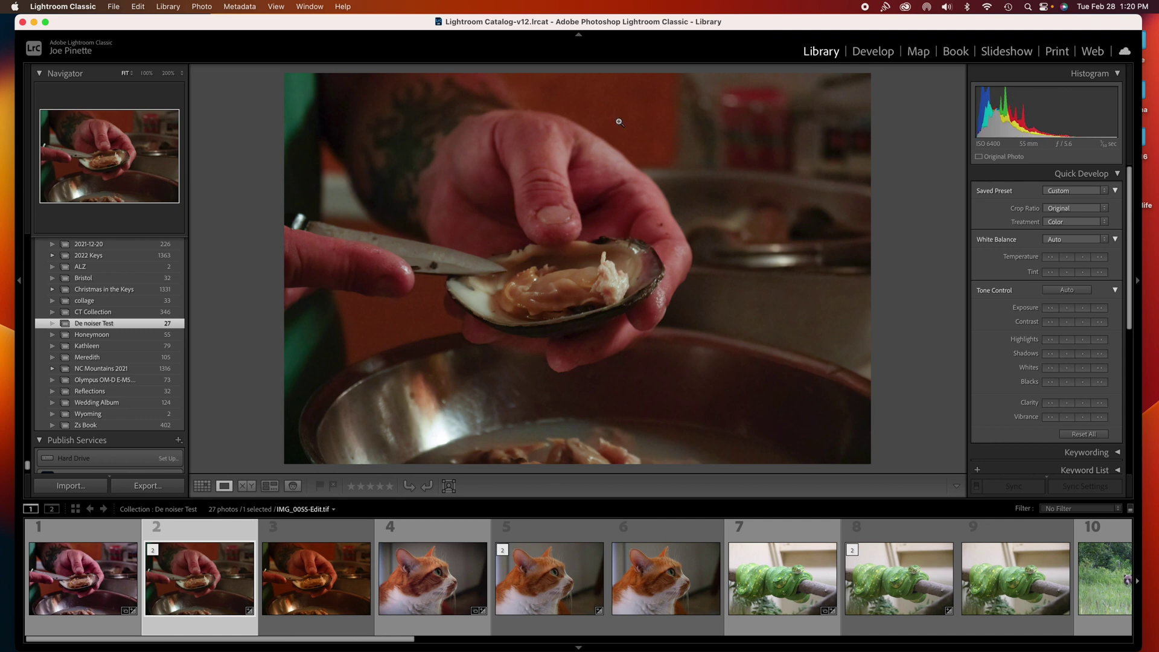
left_click(247, 487)
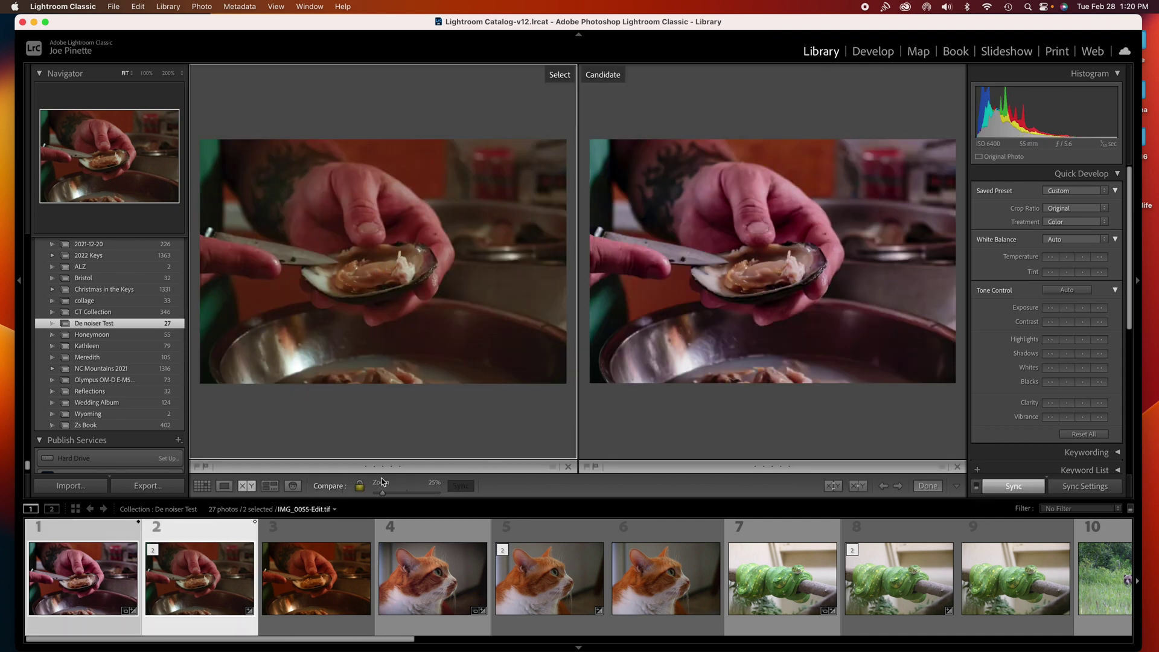
left_click(421, 302)
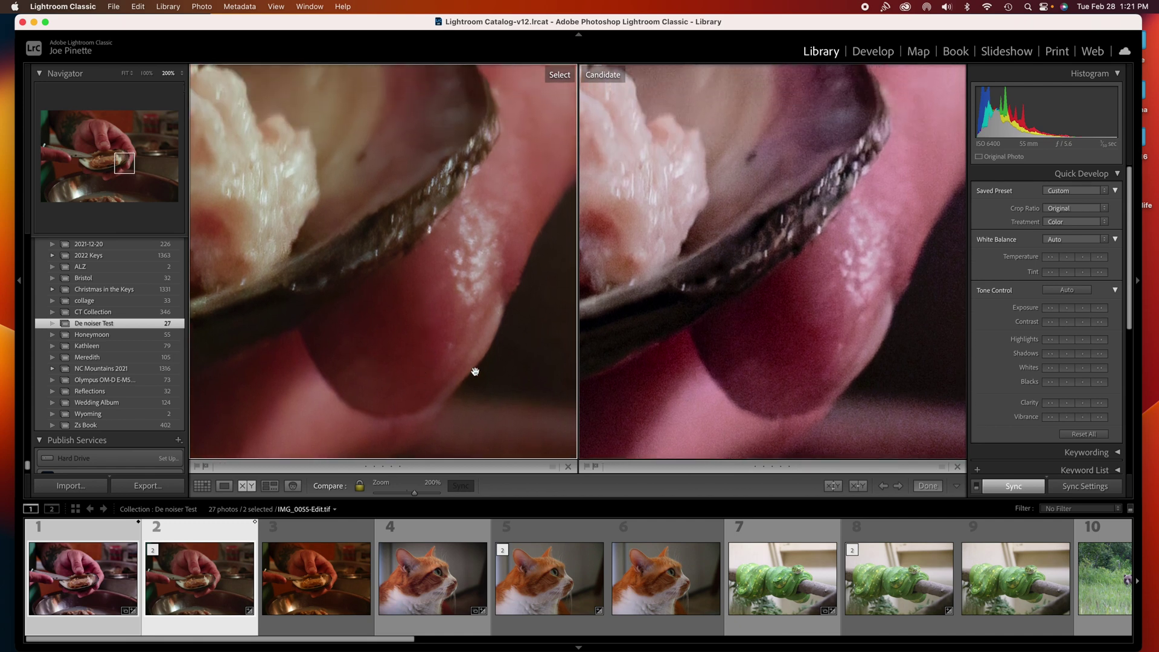
left_click(750, 311)
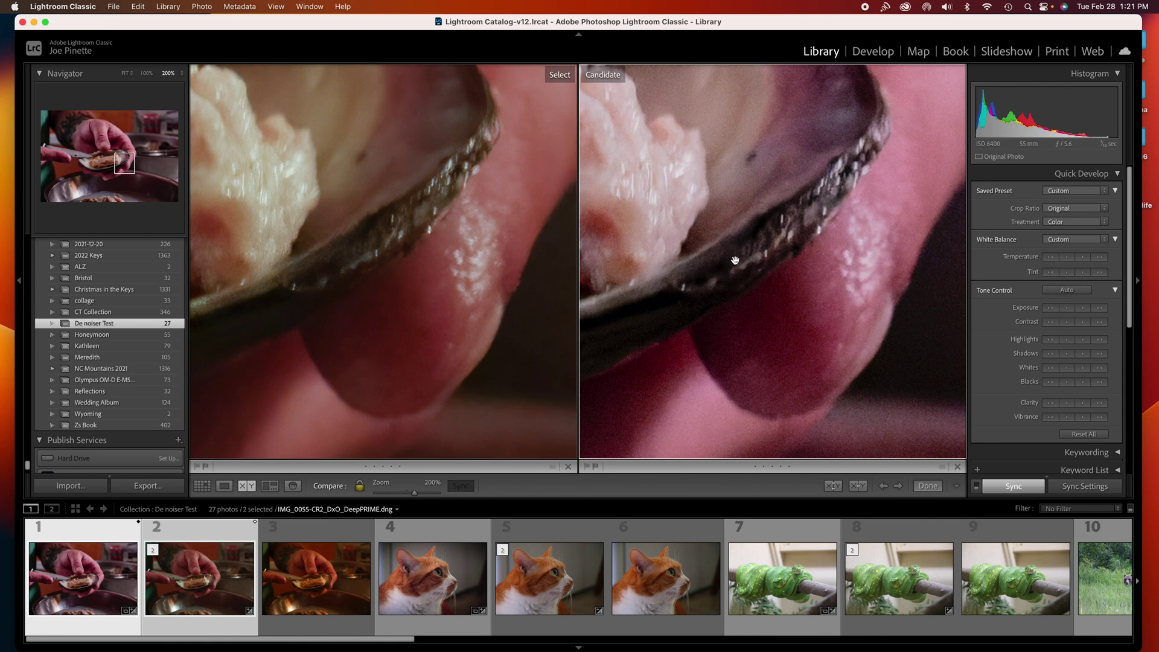
scroll(736, 260, "up", 5)
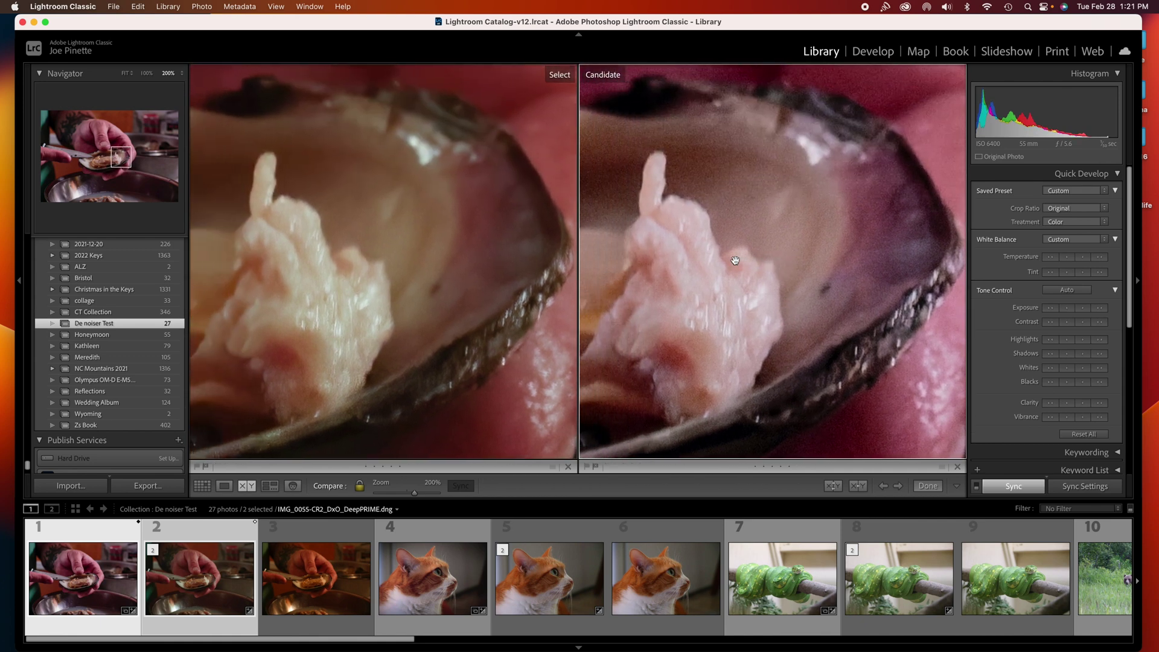
scroll(736, 260, "up", 5)
scroll(736, 260, "down", 5)
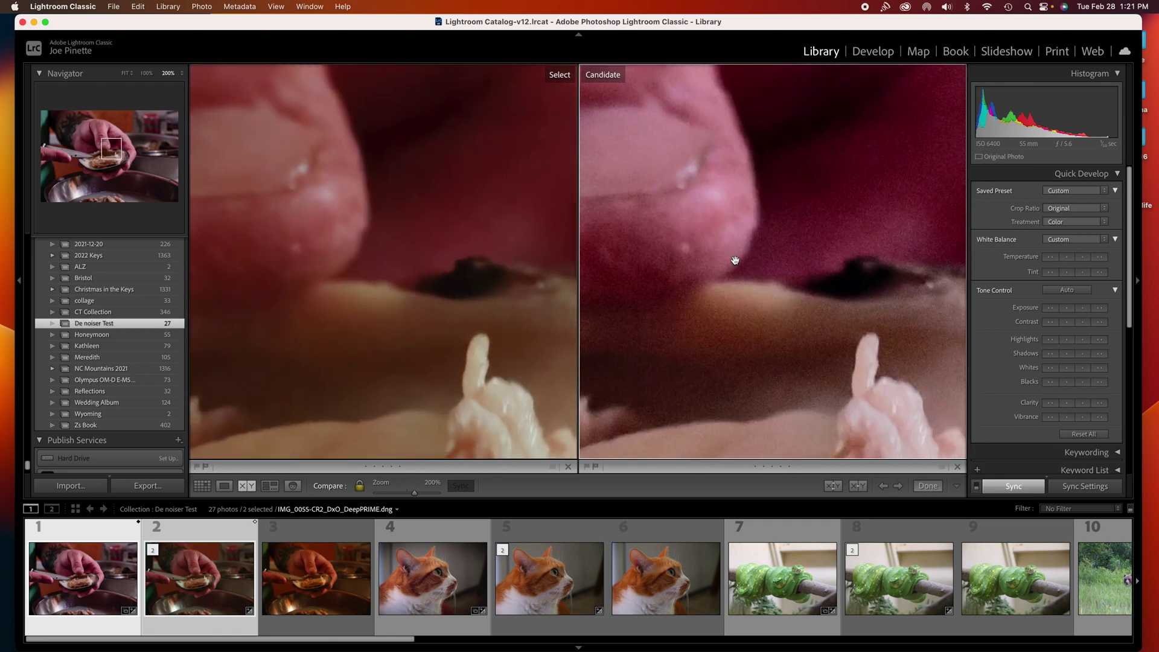
scroll(736, 260, "down", 5)
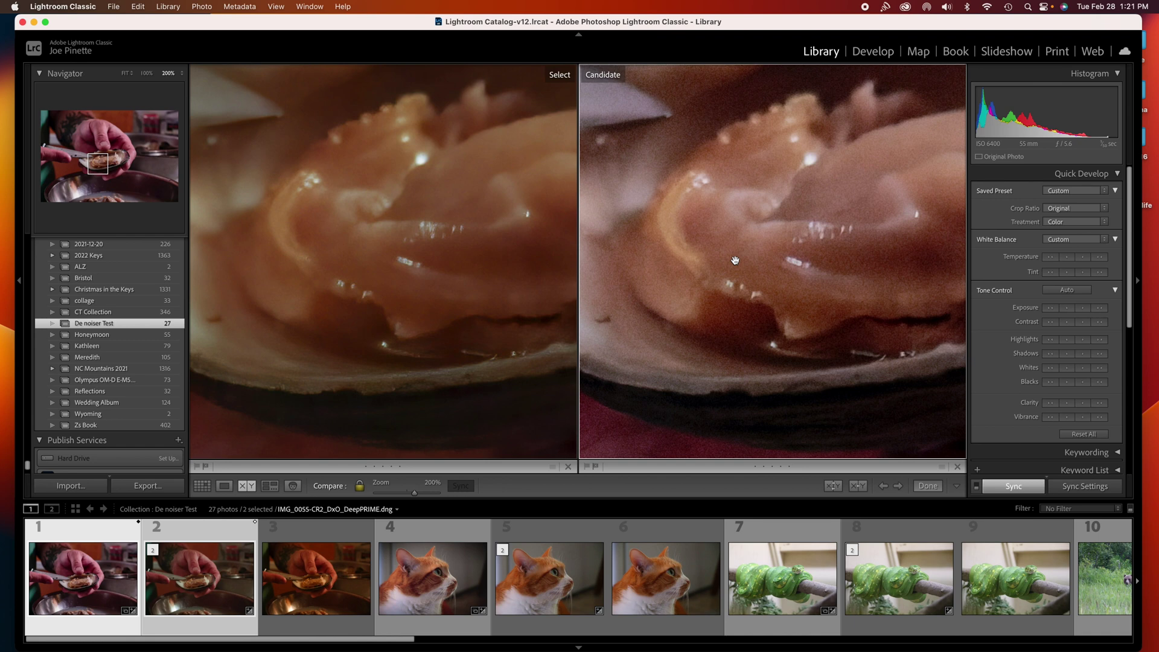
left_click(428, 299)
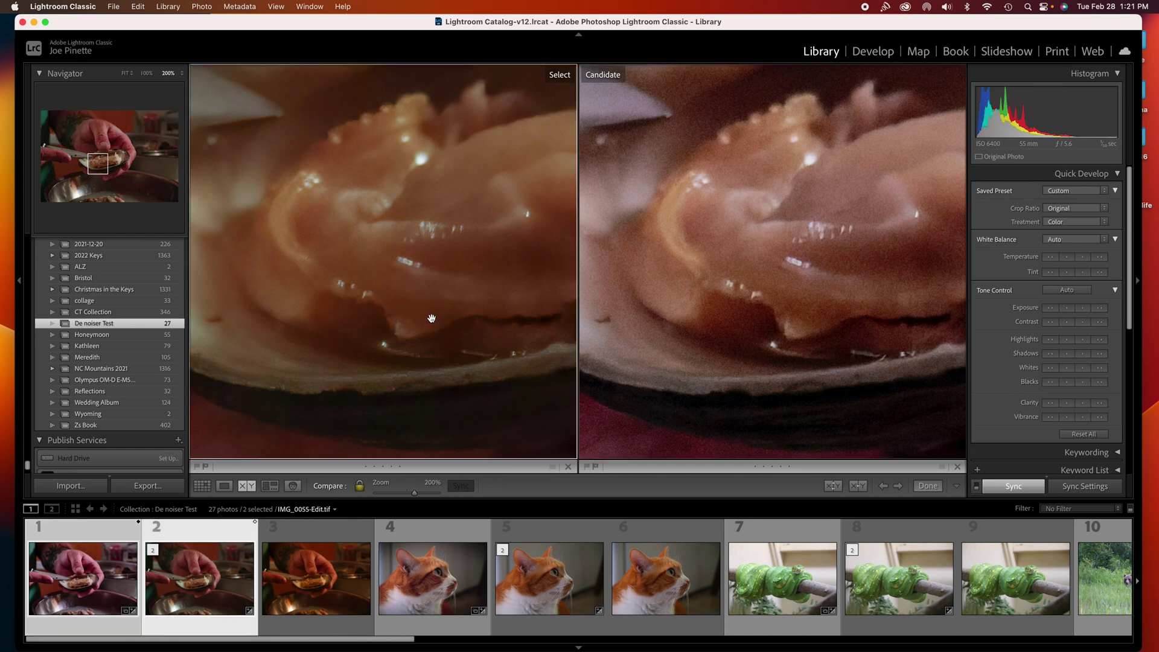
scroll(431, 318, "down", 3)
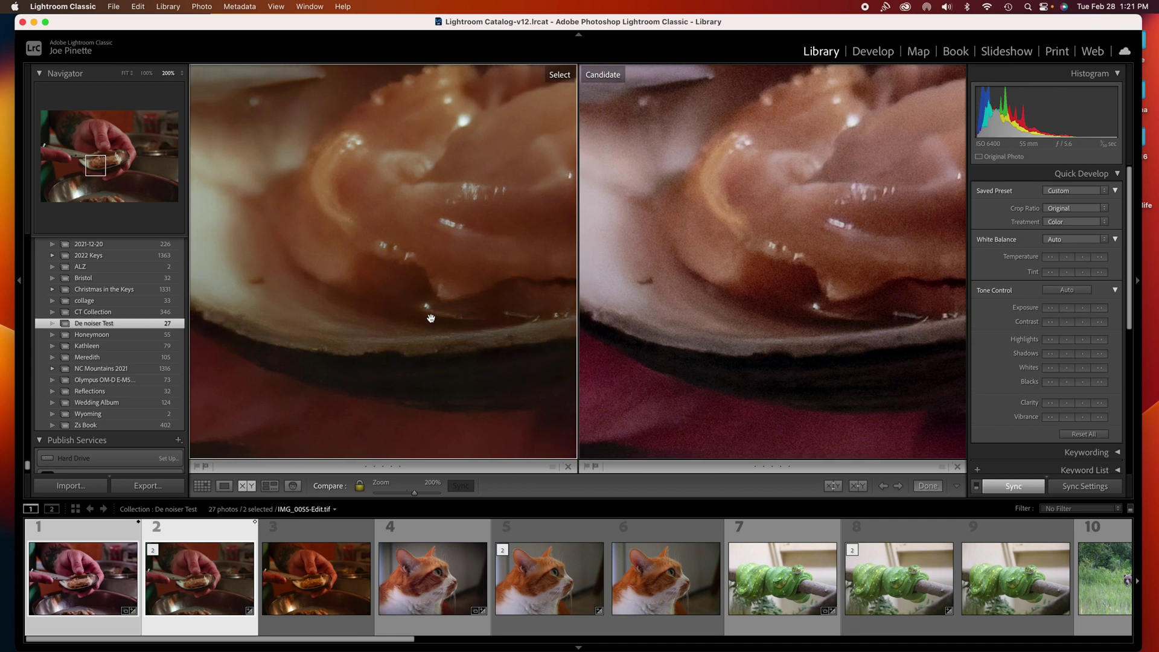
scroll(431, 318, "up", 3)
scroll(431, 318, "right", 3)
left_click(431, 319)
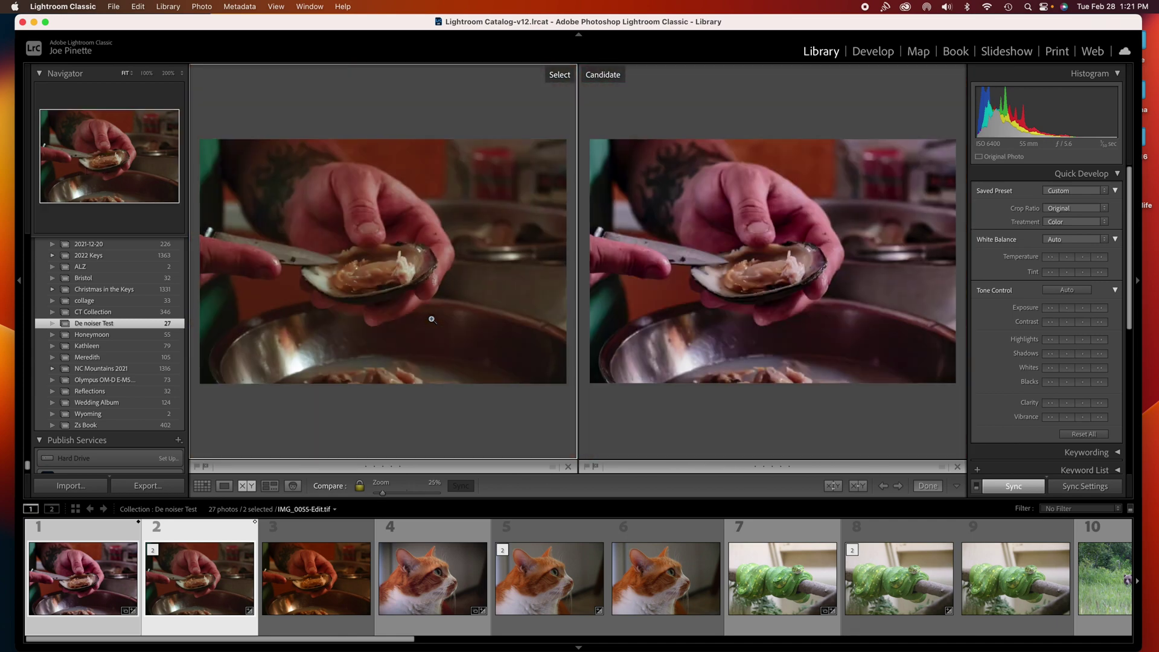
Compare the DeepPRIME and Topaz versions of the cat photo JEP_2624 at 200%, examining the eye and surrounding fur.
left_click(440, 536)
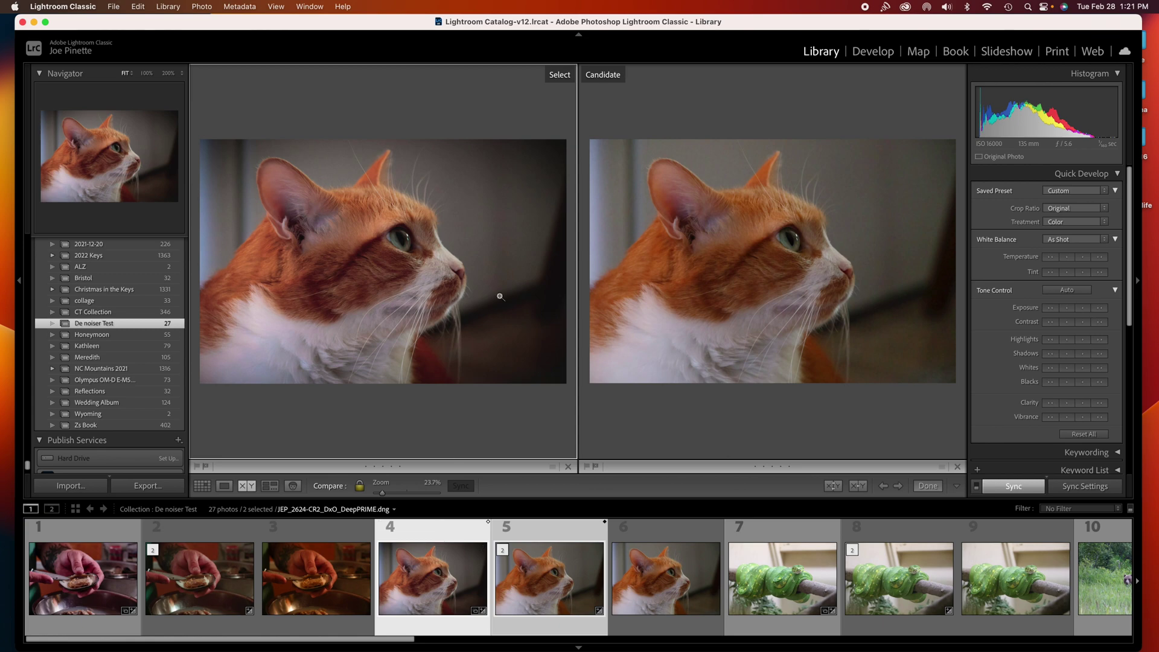
left_click(402, 240)
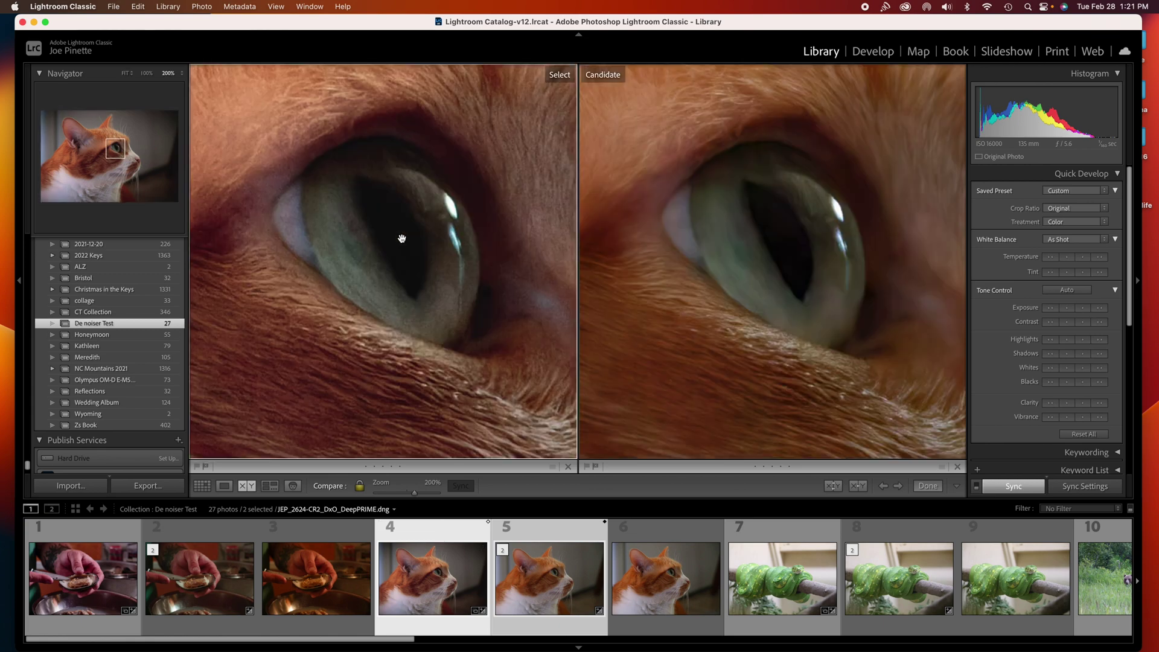
left_click_drag(360, 334, 483, 188)
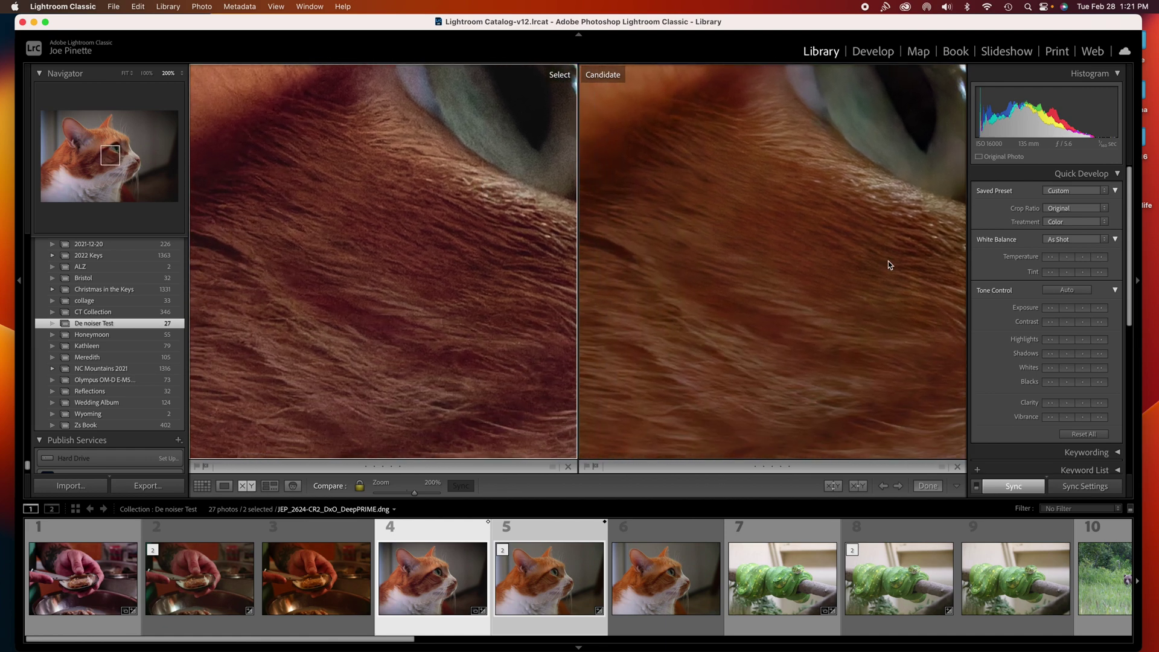
Examine the cheek and muzzle fur of the DeepPRIME and Topaz cat photos at 200%, from below the eye to the nose bridge.
left_click_drag(889, 264, 707, 181)
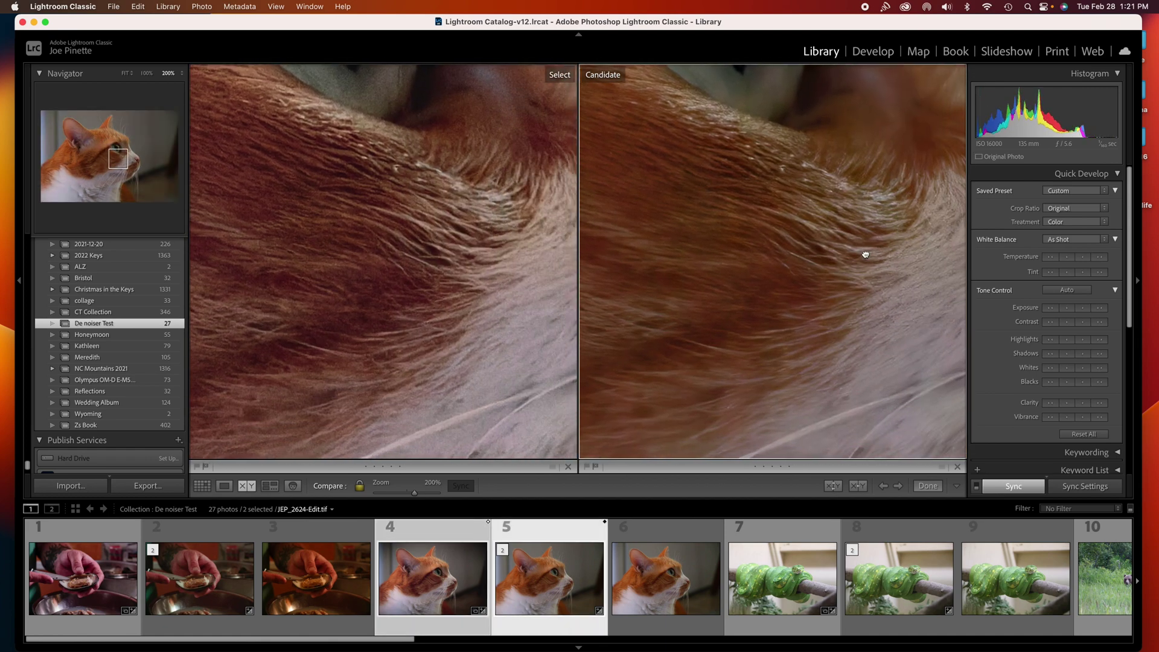
left_click_drag(866, 255, 698, 290)
left_click_drag(844, 246, 772, 384)
left_click_drag(811, 335, 757, 385)
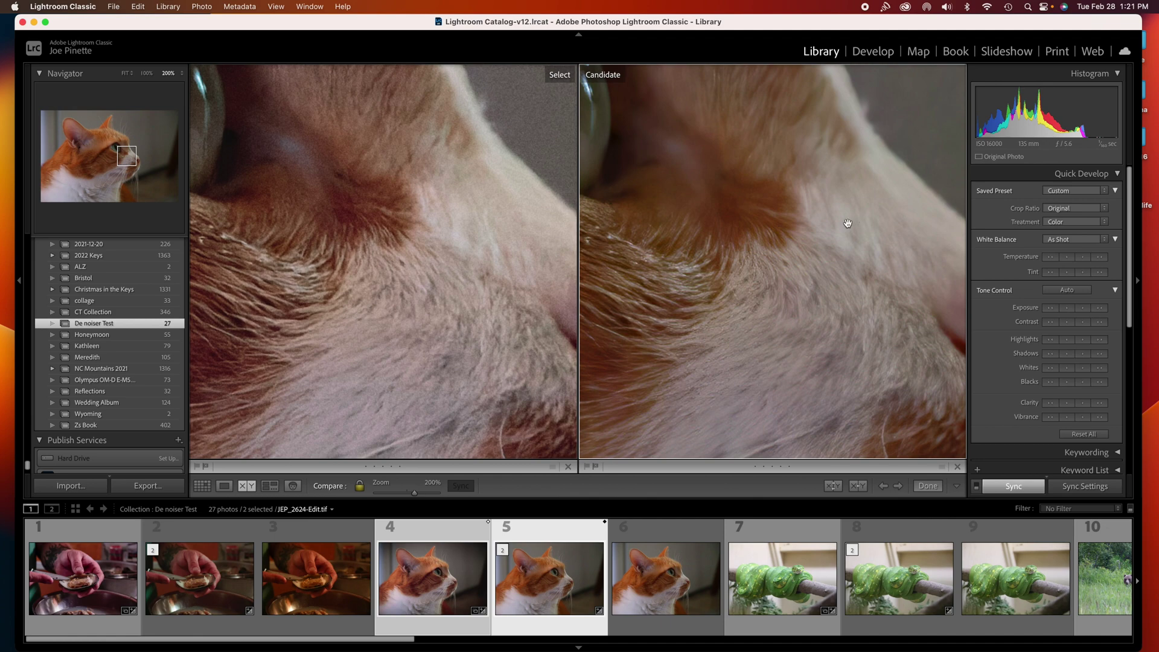
left_click(782, 244)
left_click(765, 193)
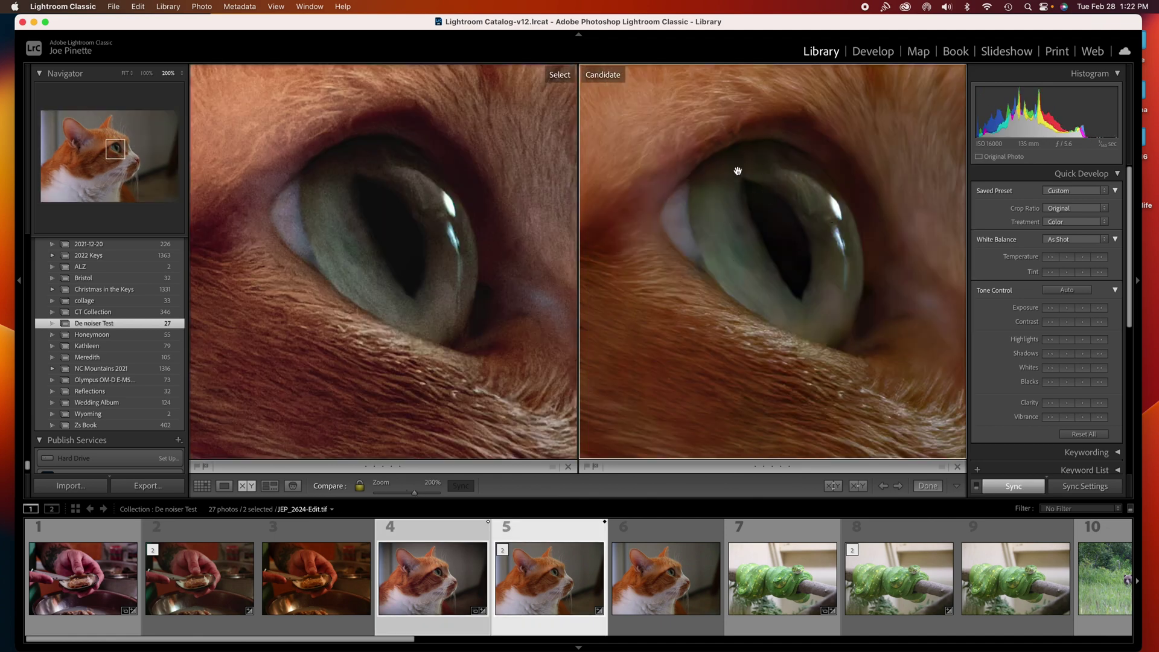
Compare the forehead, ear tip, background and white chest fur in the two cat photos at 200%, ending with the full images.
scroll(767, 266, "right", 5)
scroll(766, 266, "up", 5)
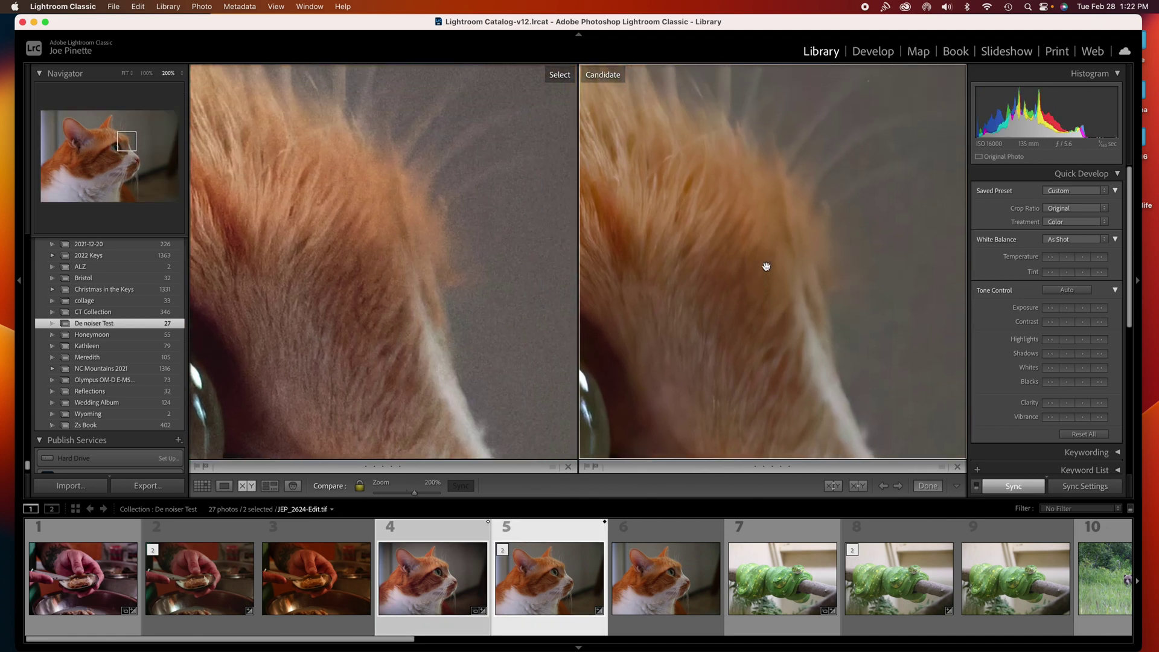
scroll(767, 266, "up", 5)
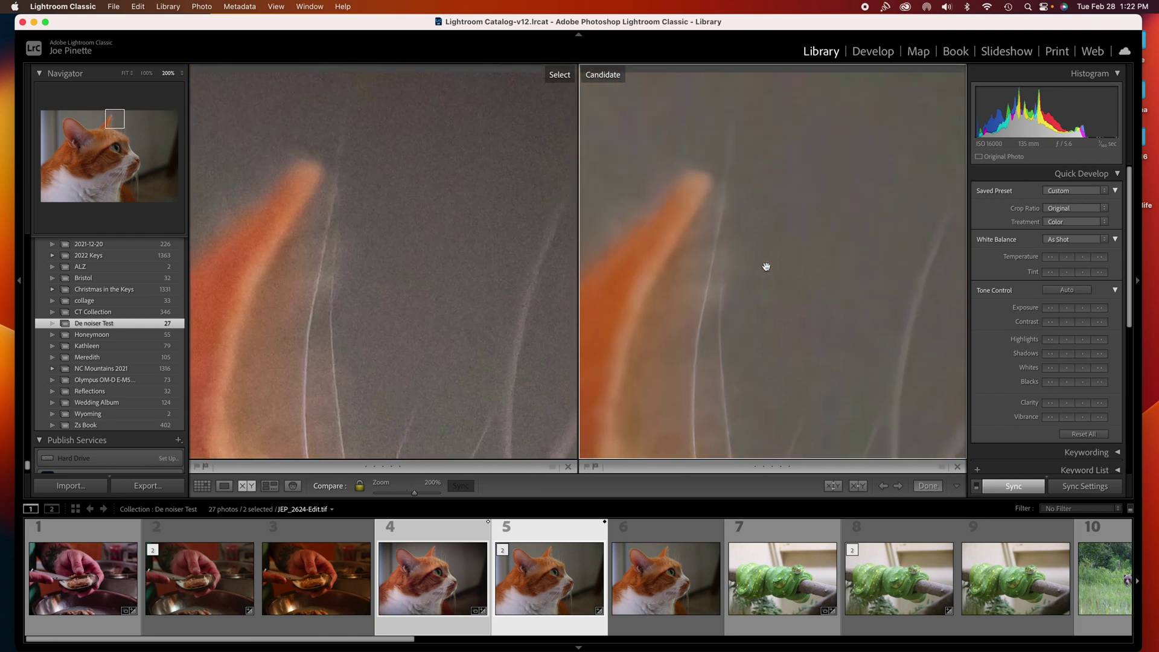
scroll(766, 266, "down", 5)
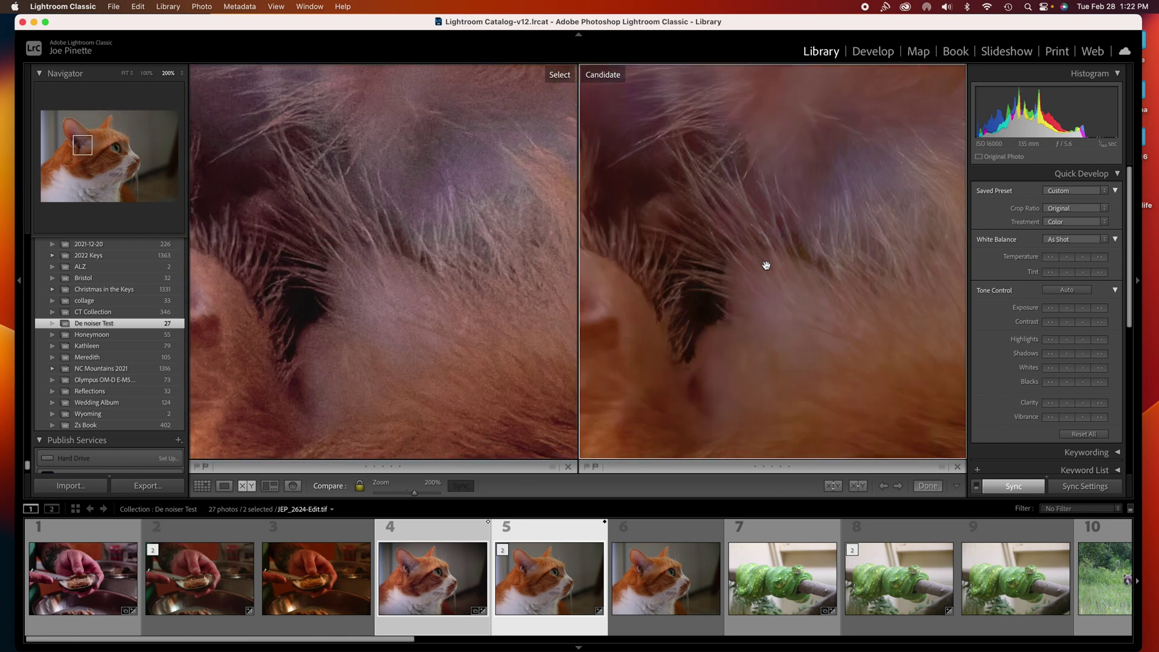
scroll(767, 267, "down", 8)
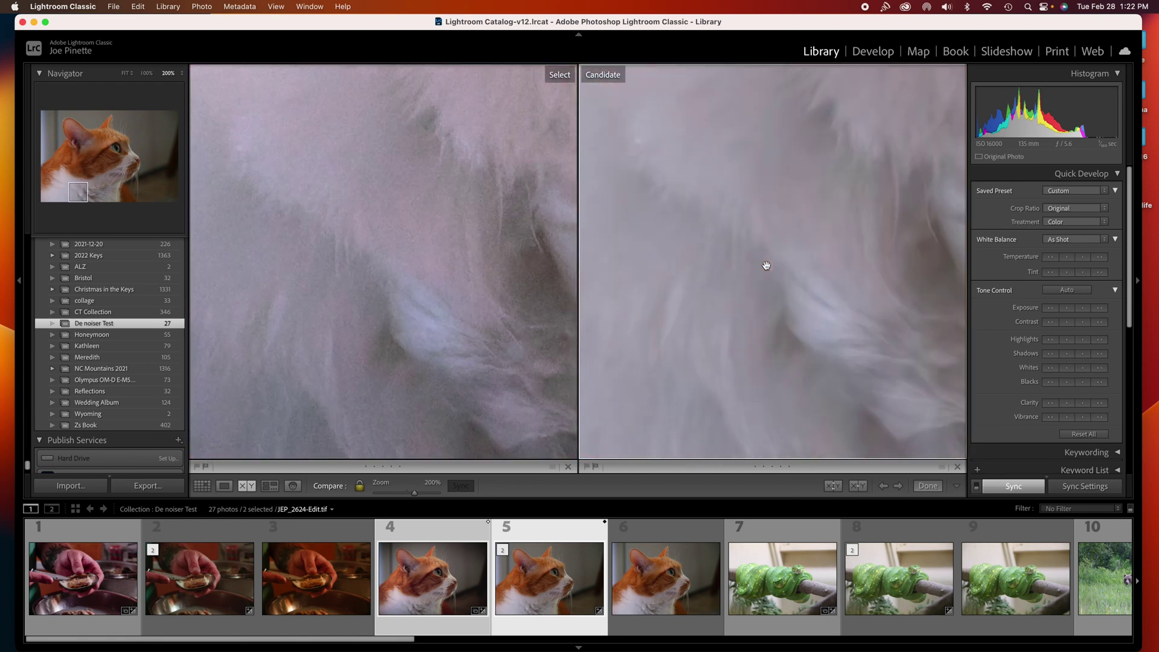
scroll(767, 266, "right", 5)
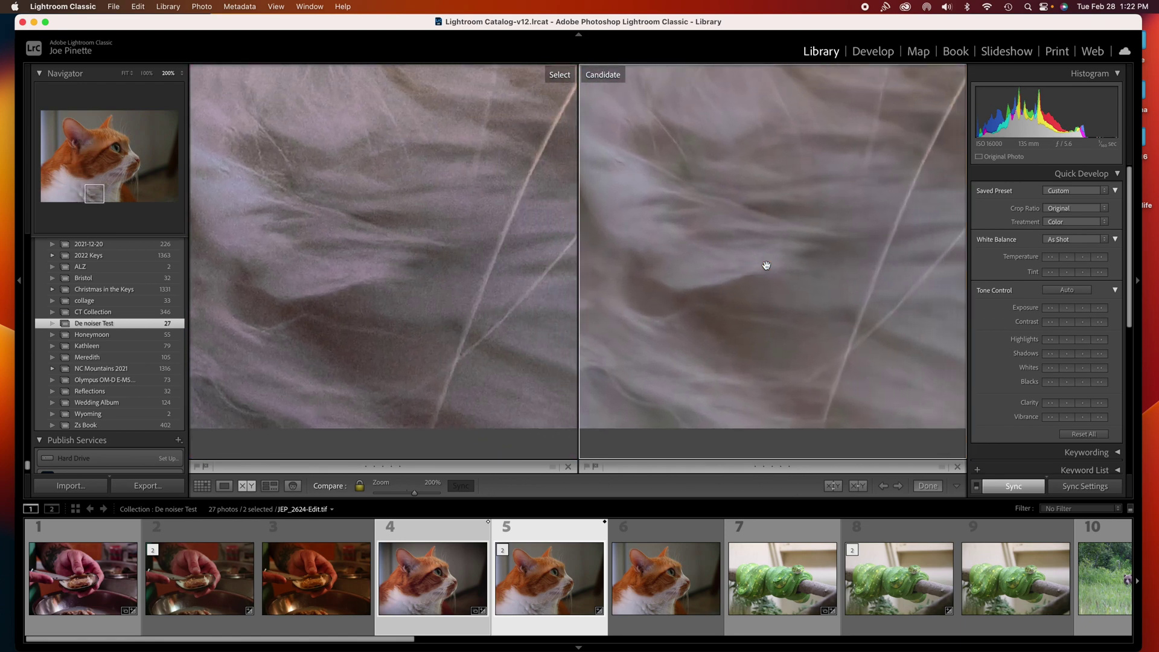
left_click(767, 267)
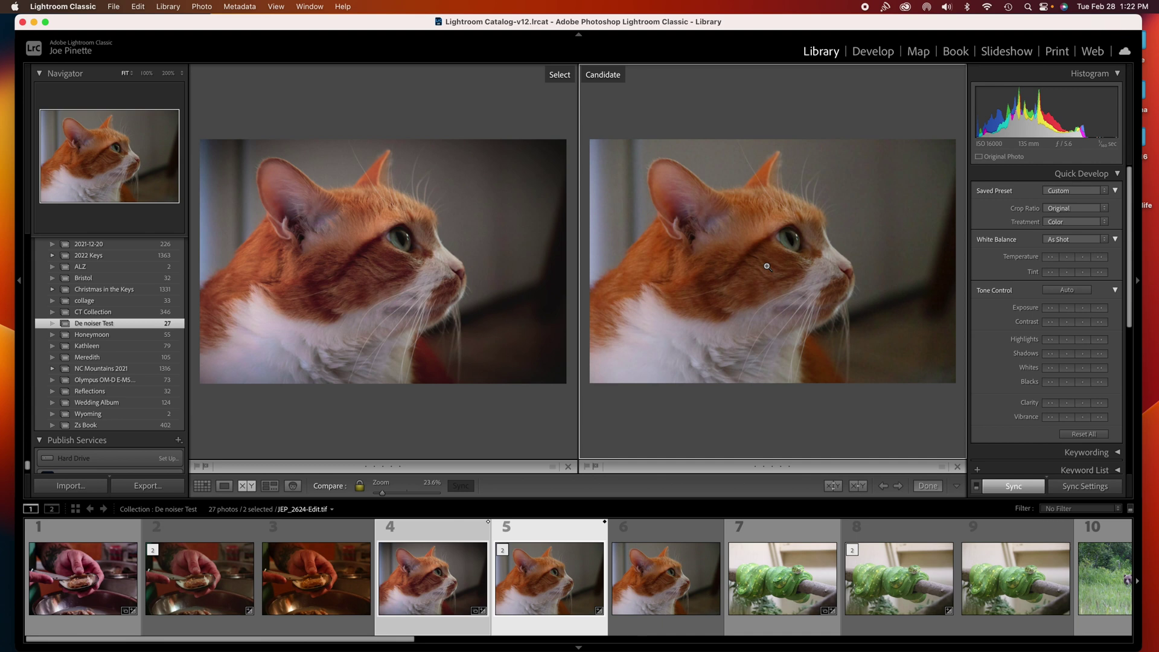
left_click(413, 256)
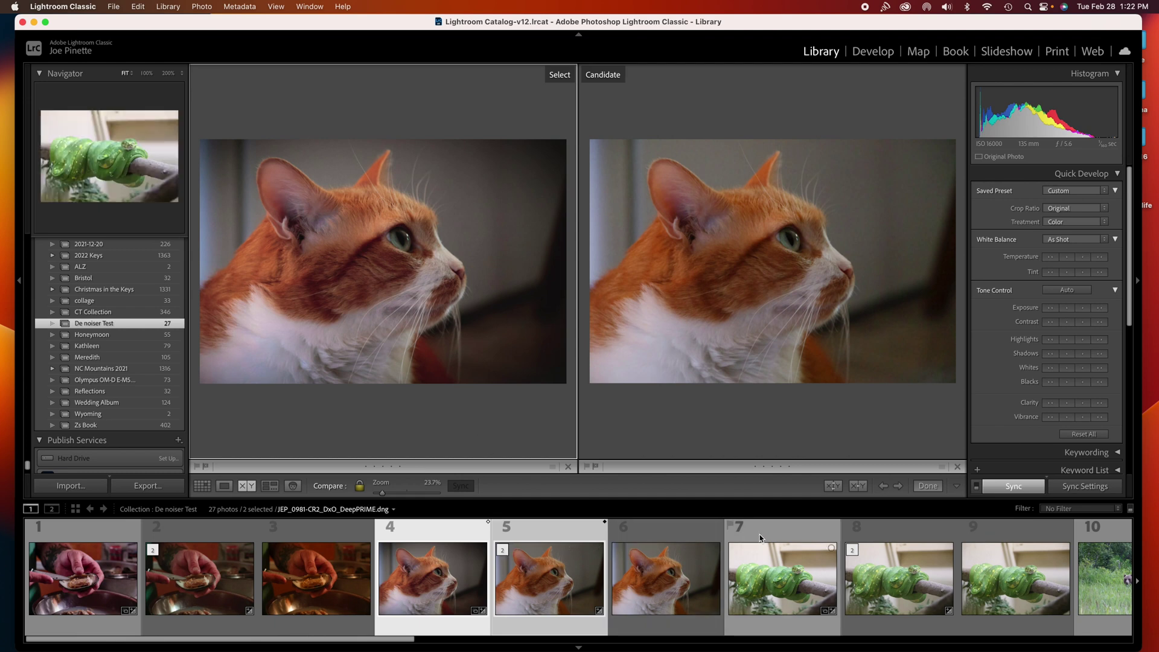
Compare the DeepPRIME and Topaz versions of the snake photo JEP_0981 side by side, examining the central coils and head at 200%.
left_click(797, 537)
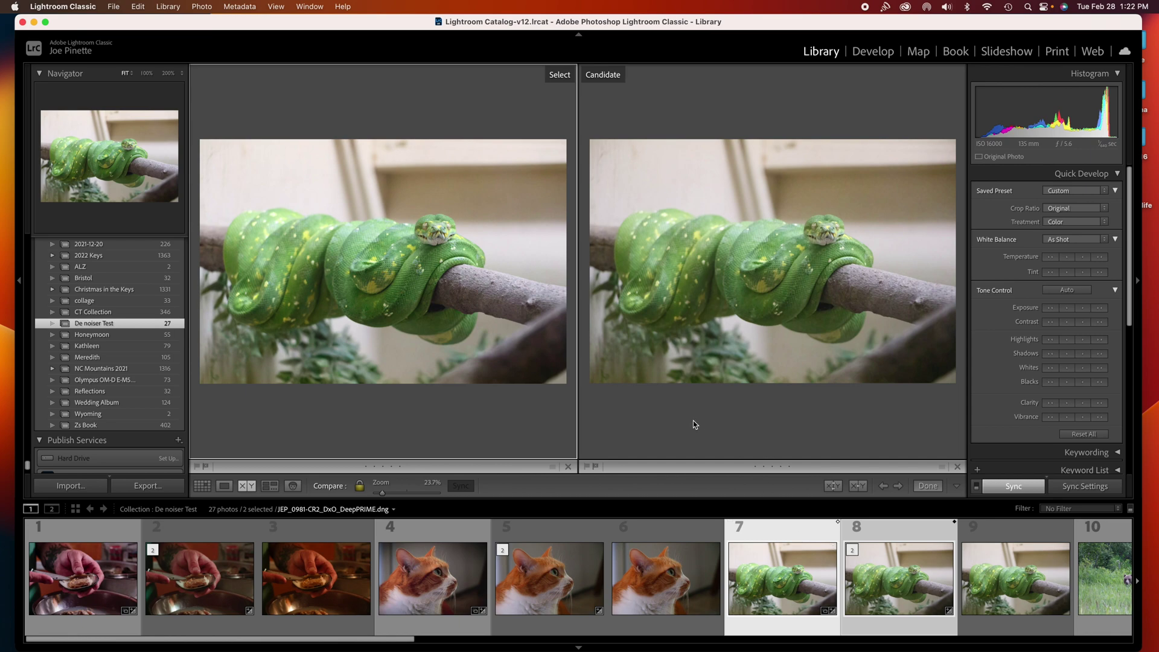
left_click(387, 267)
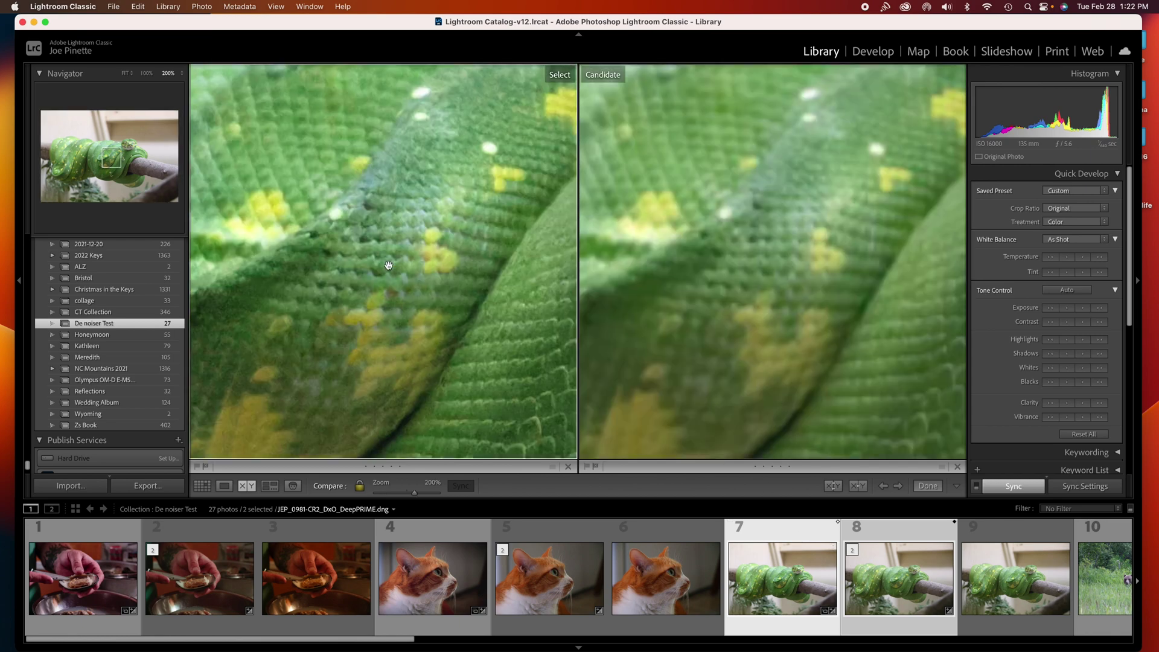
left_click(390, 265)
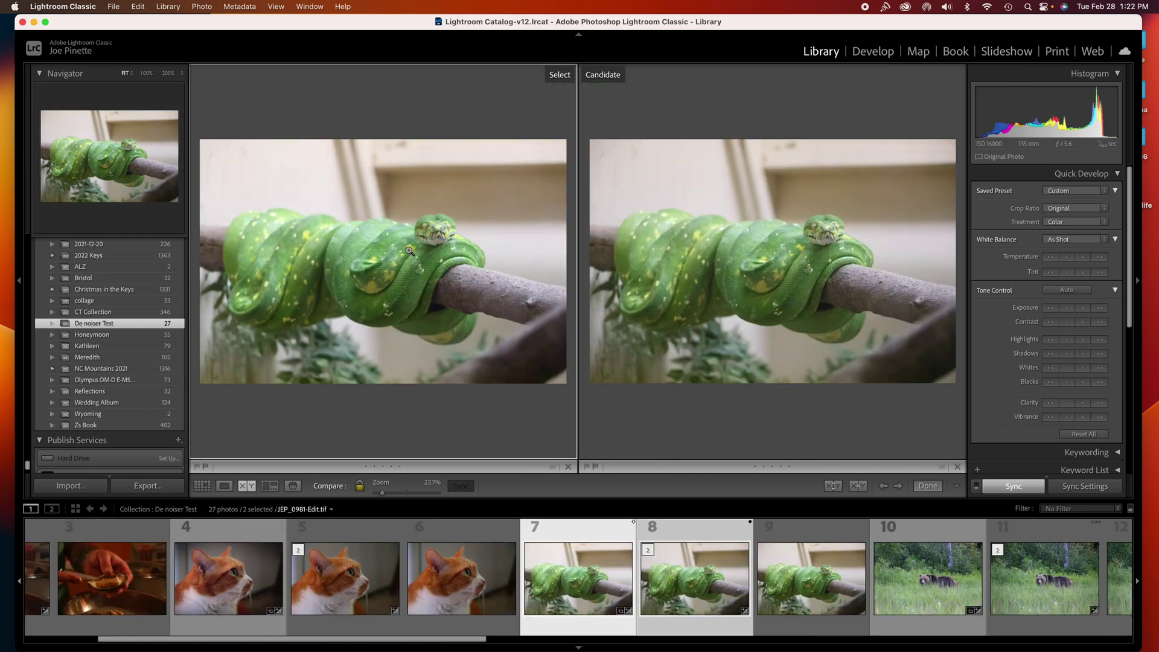
left_click(436, 230)
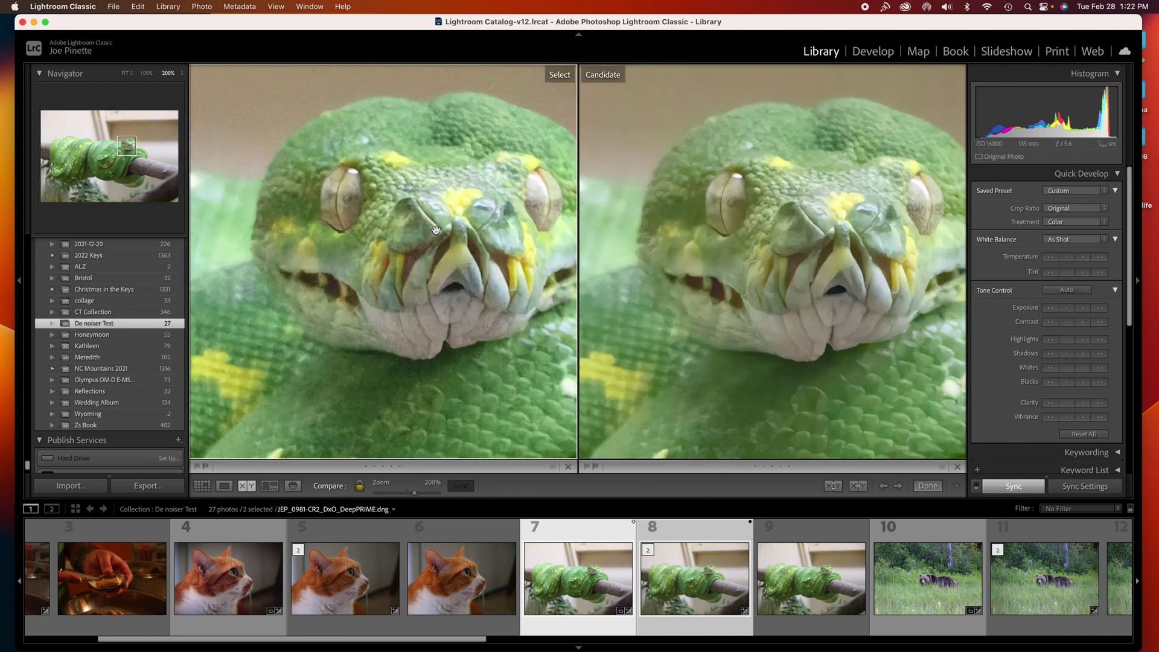
scroll(436, 231, "right", 3)
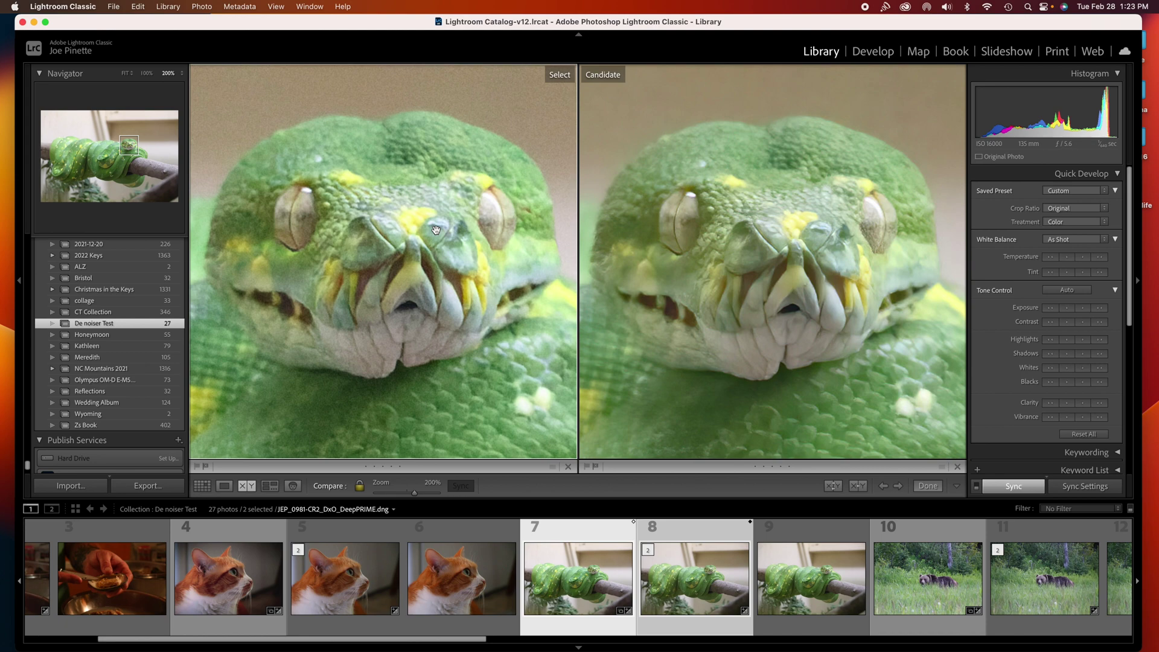
Examine the scales, shadowed coils and blurred leaves below the snake in both versions at 200%, ending with the full images.
scroll(436, 230, "down", 10)
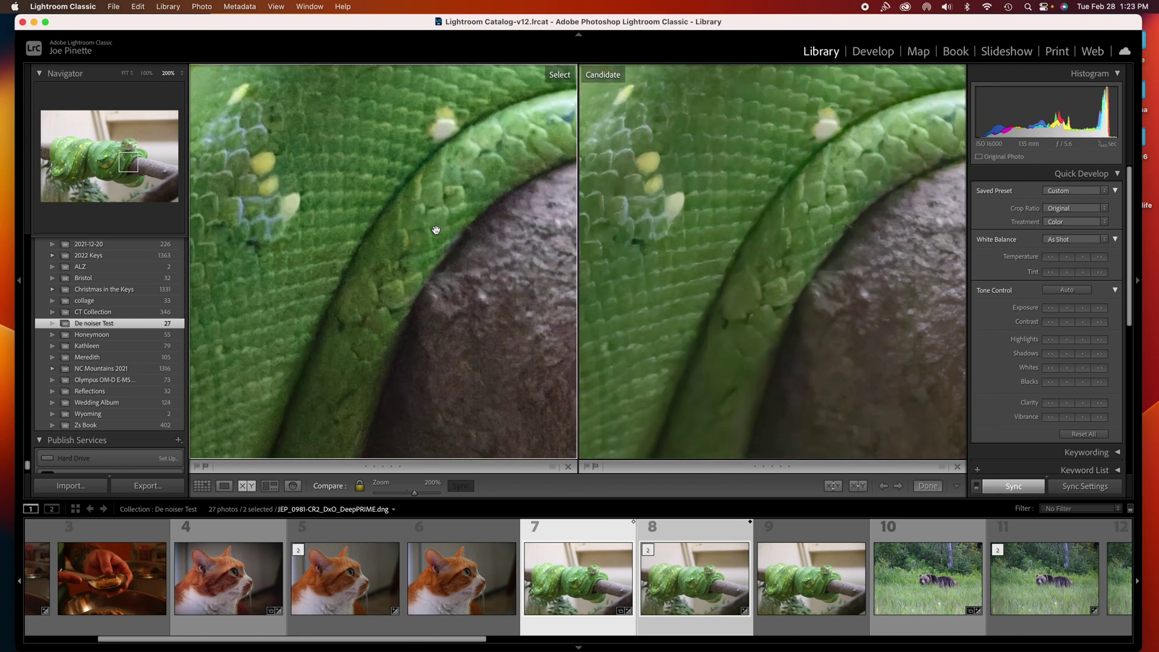
scroll(436, 230, "left", 10)
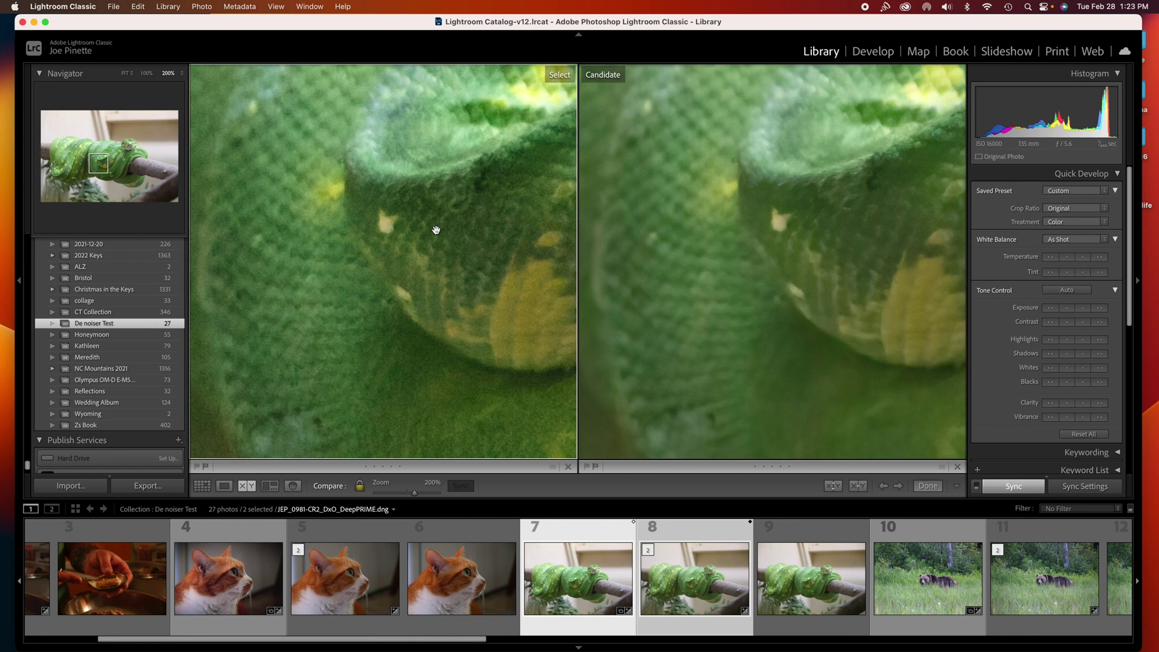
scroll(436, 230, "left", 3)
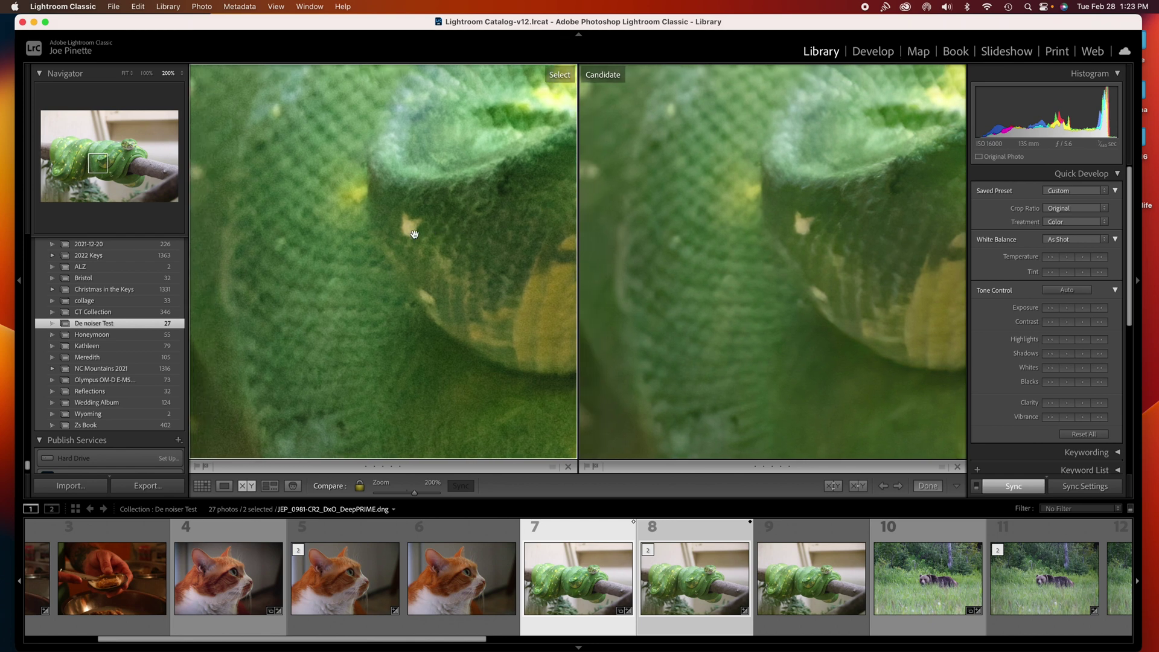
scroll(353, 276, "down", 5)
scroll(352, 276, "left", 5)
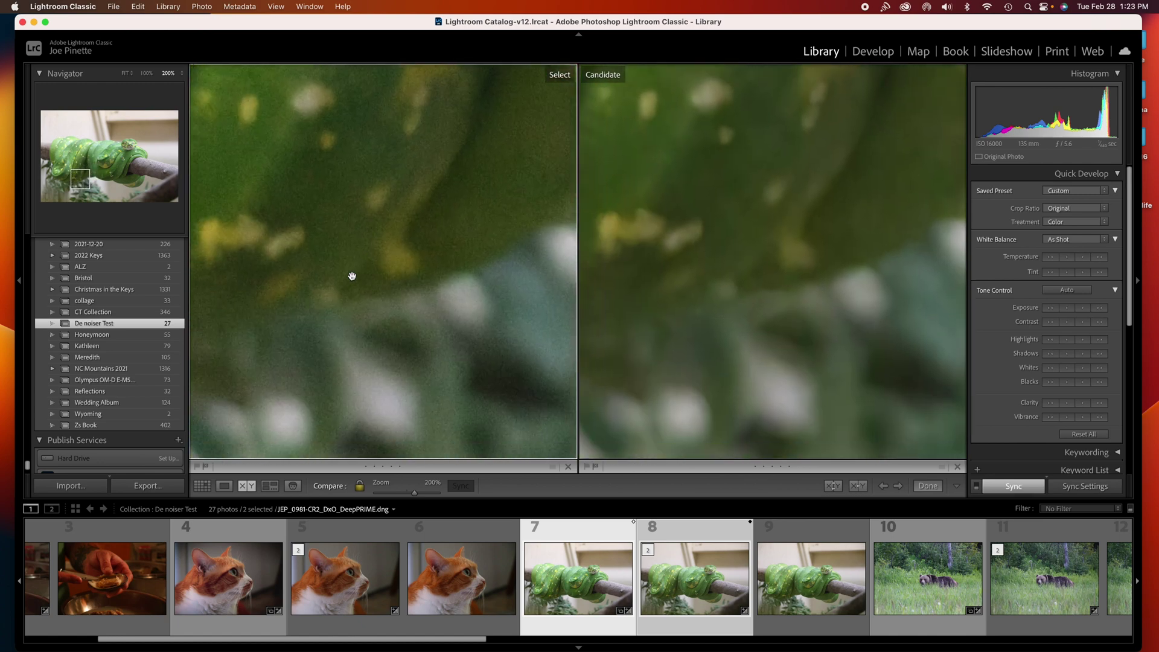
scroll(352, 276, "up", 3)
scroll(352, 276, "right", 5)
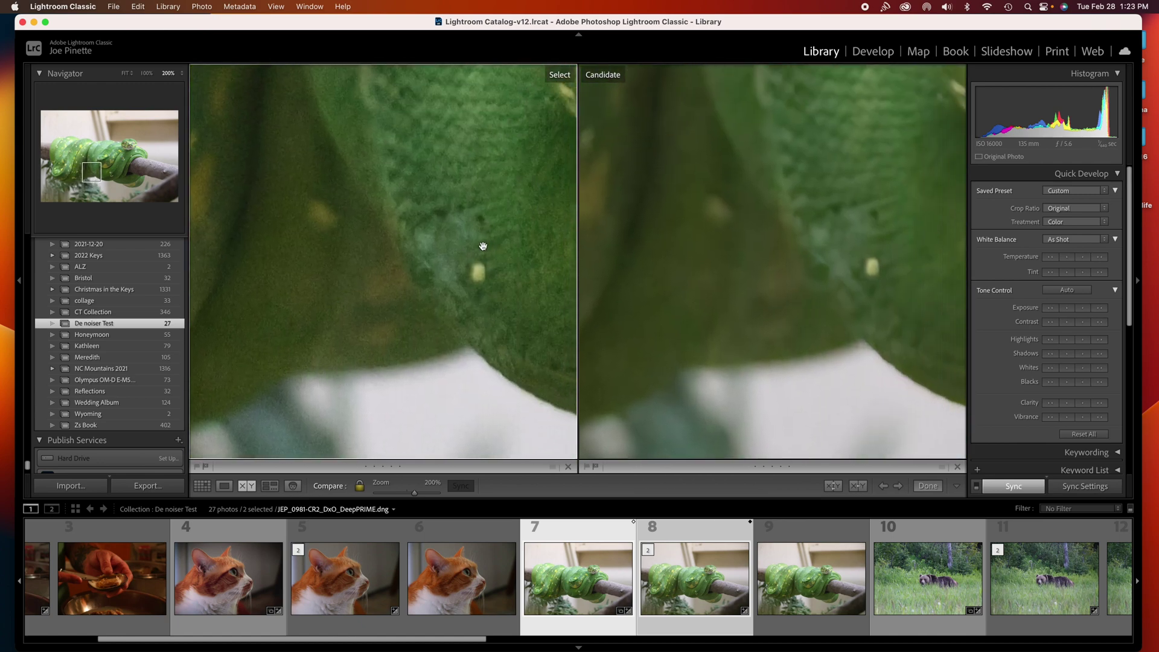
left_click(478, 248)
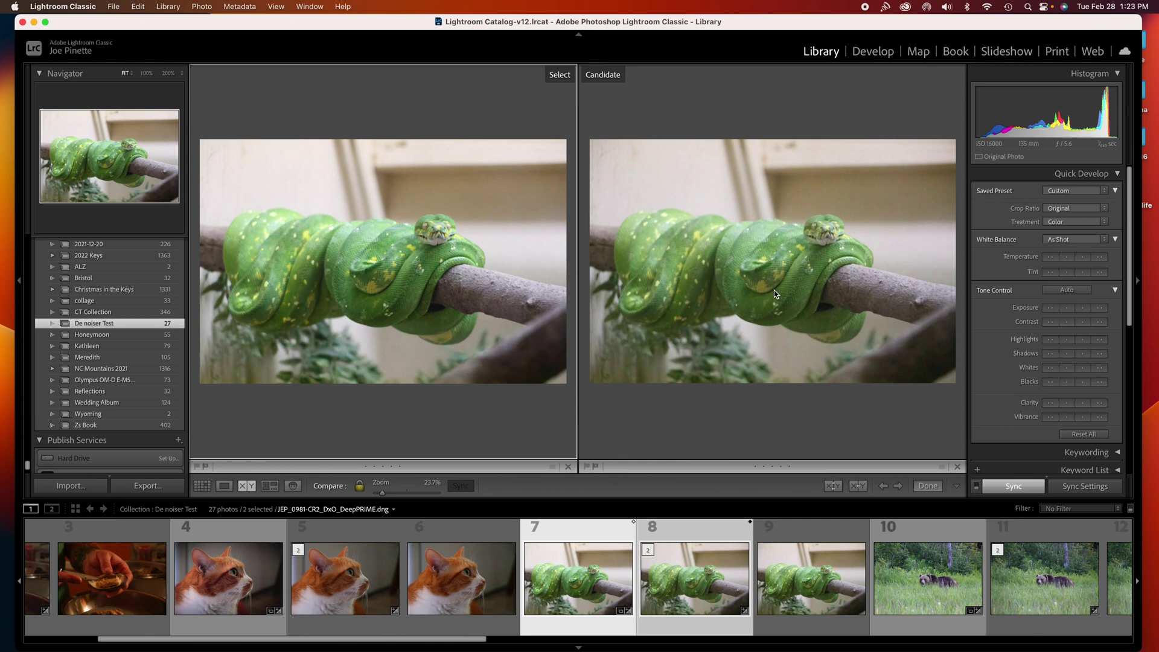
Compare the branch bark and the scales beneath the snake's head in both versions at 200%, then return to the full images.
left_click(873, 274)
left_click(873, 274)
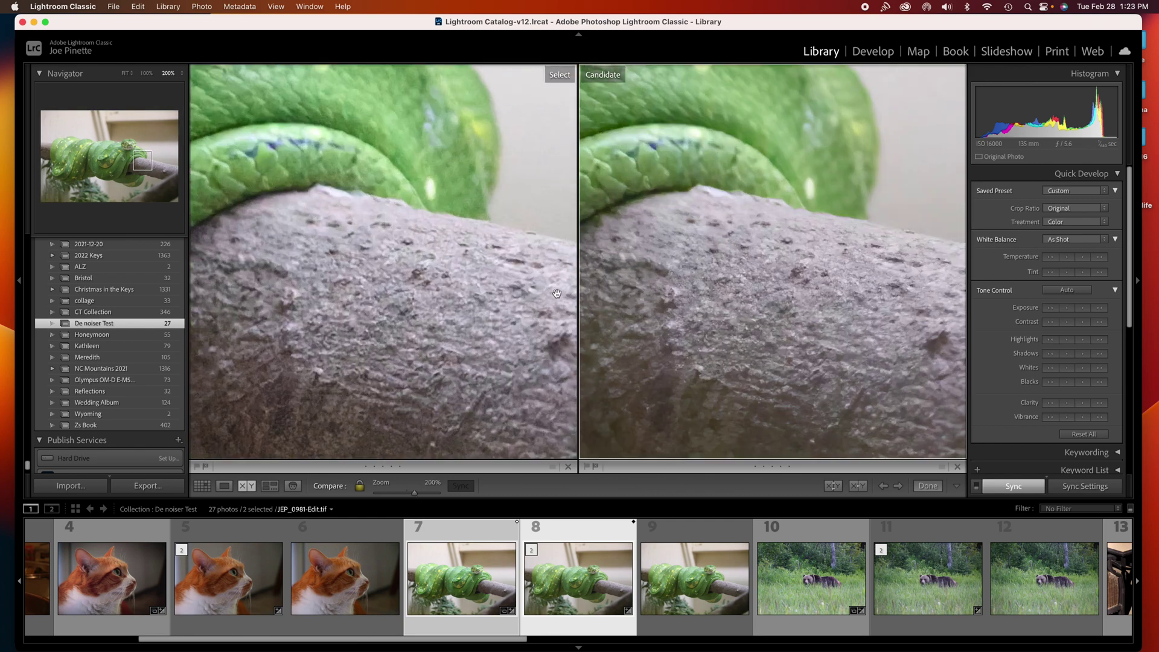
scroll(469, 309, "up", 10)
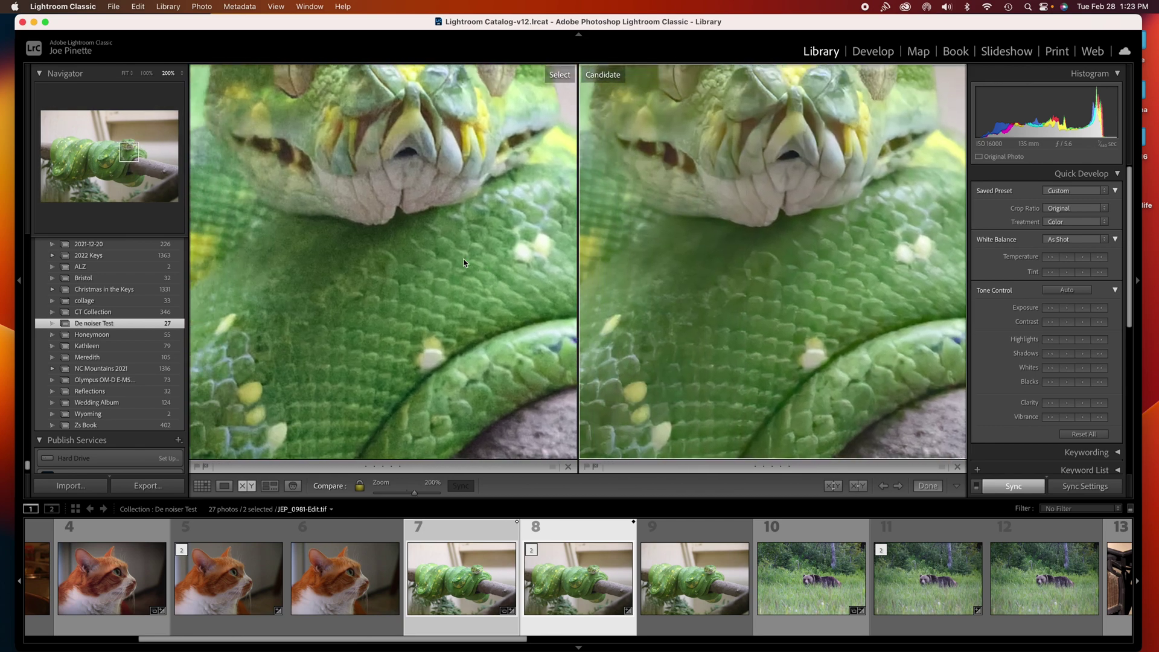
scroll(464, 264, "up", 3)
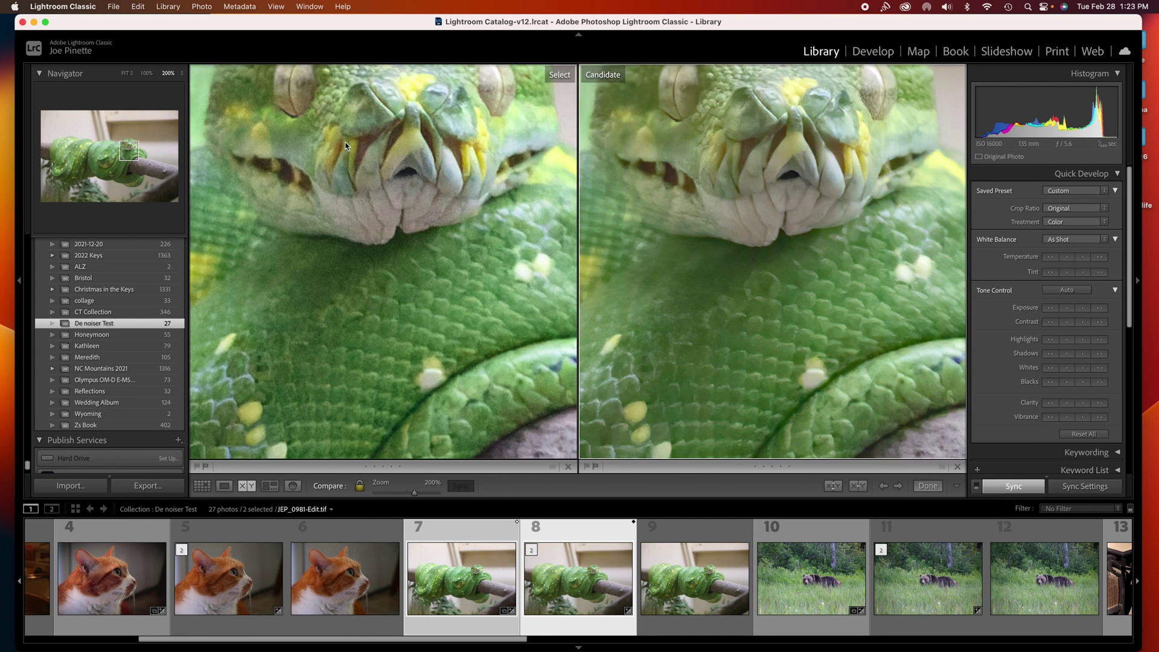
left_click(410, 188)
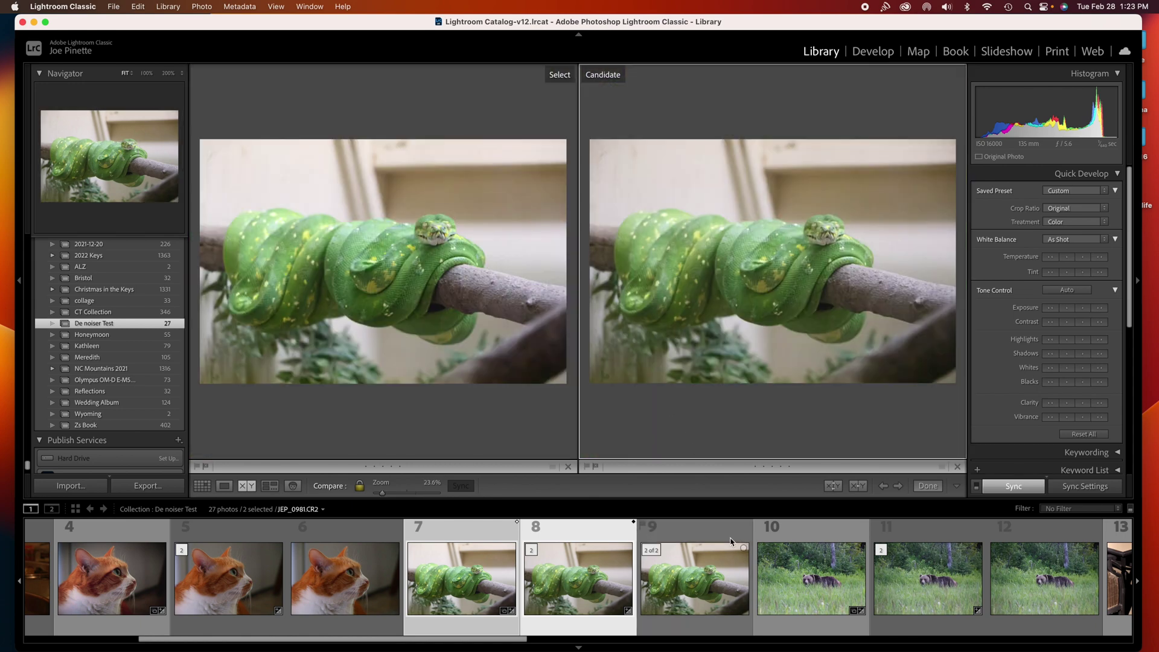
Compare the DeepPRIME and Topaz versions of the bear photo IMG_6024 side by side, examining the bear's face and fur at 200%.
left_click(812, 534)
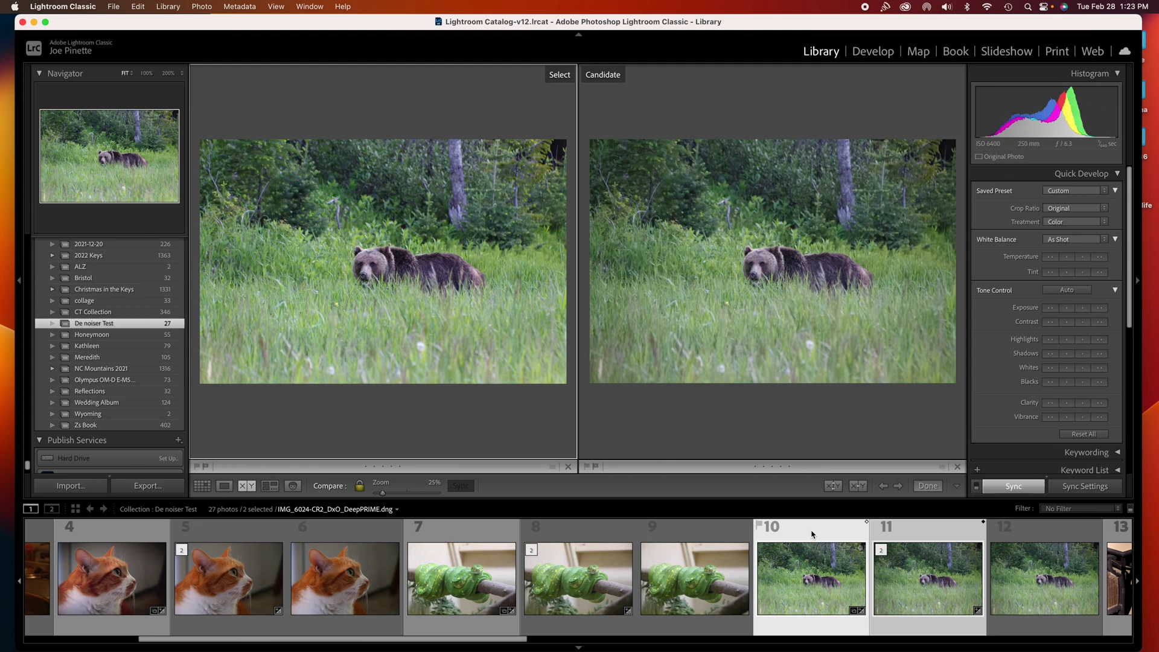
left_click(412, 266)
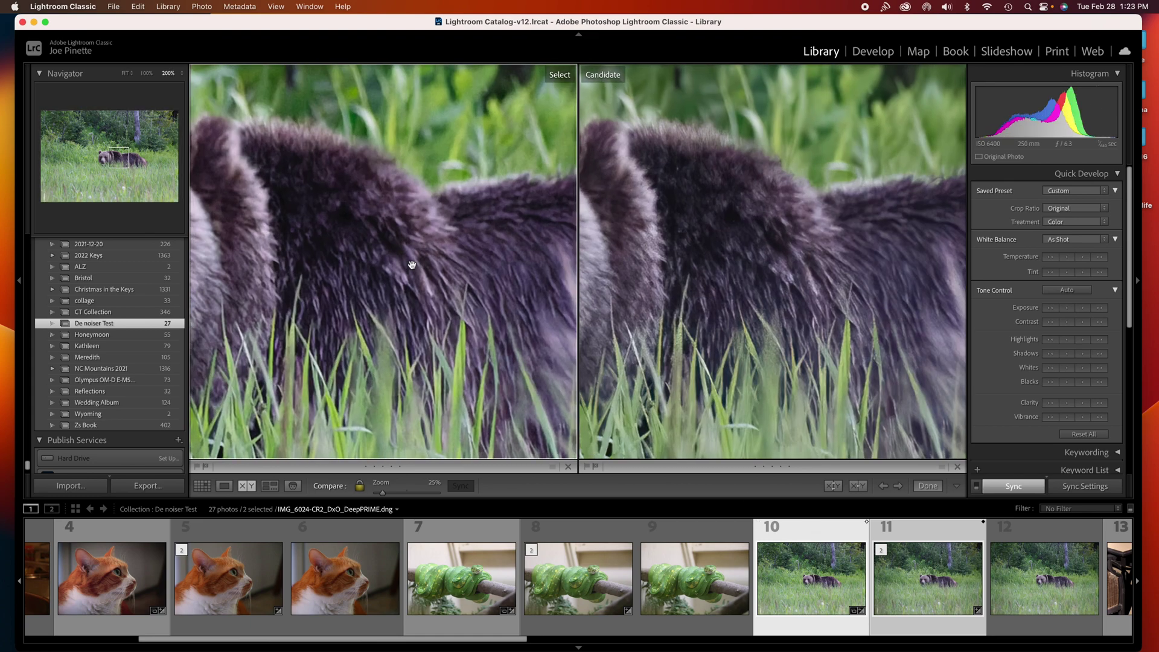
scroll(411, 265, "left", 10)
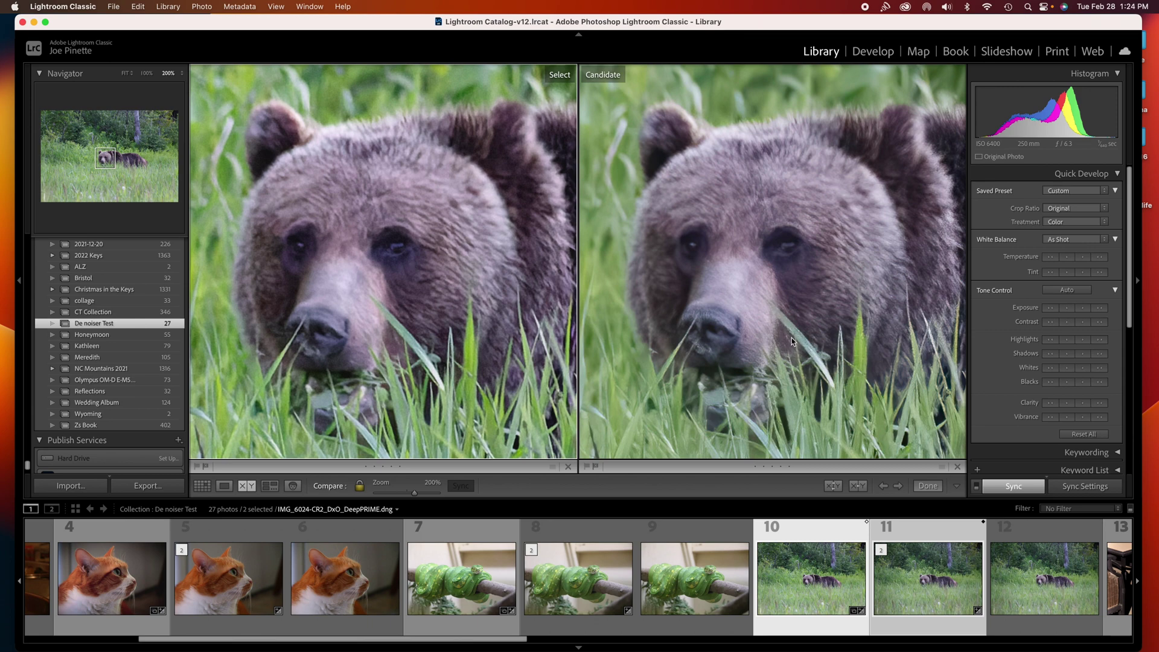
scroll(802, 313, "right", 10)
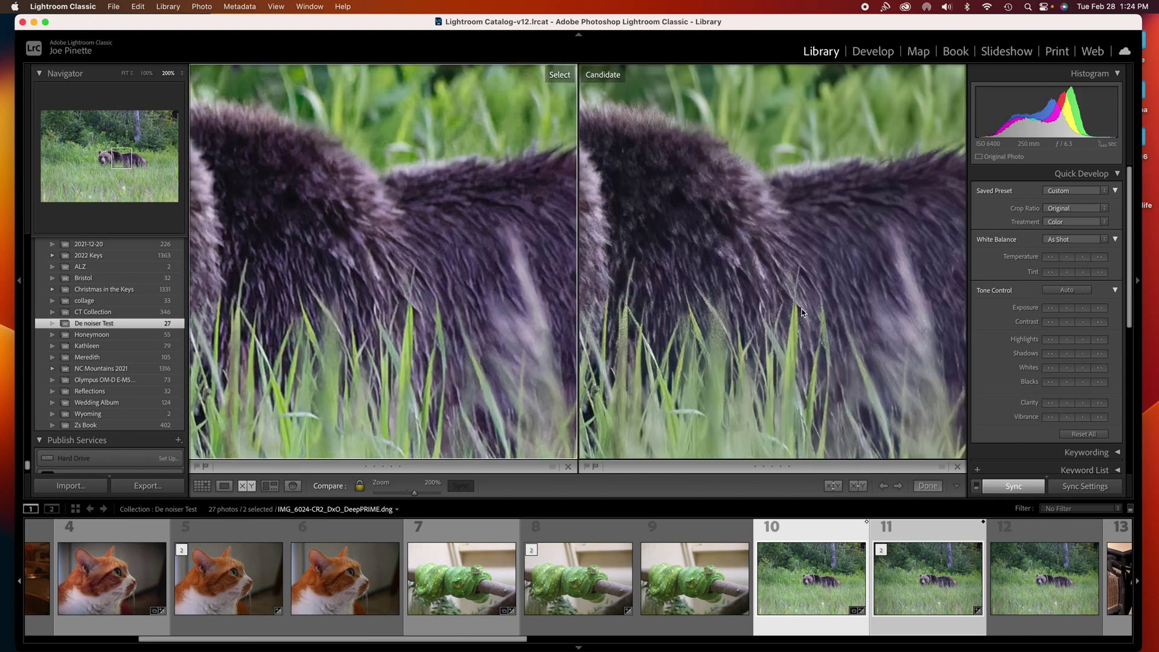
left_click(802, 312)
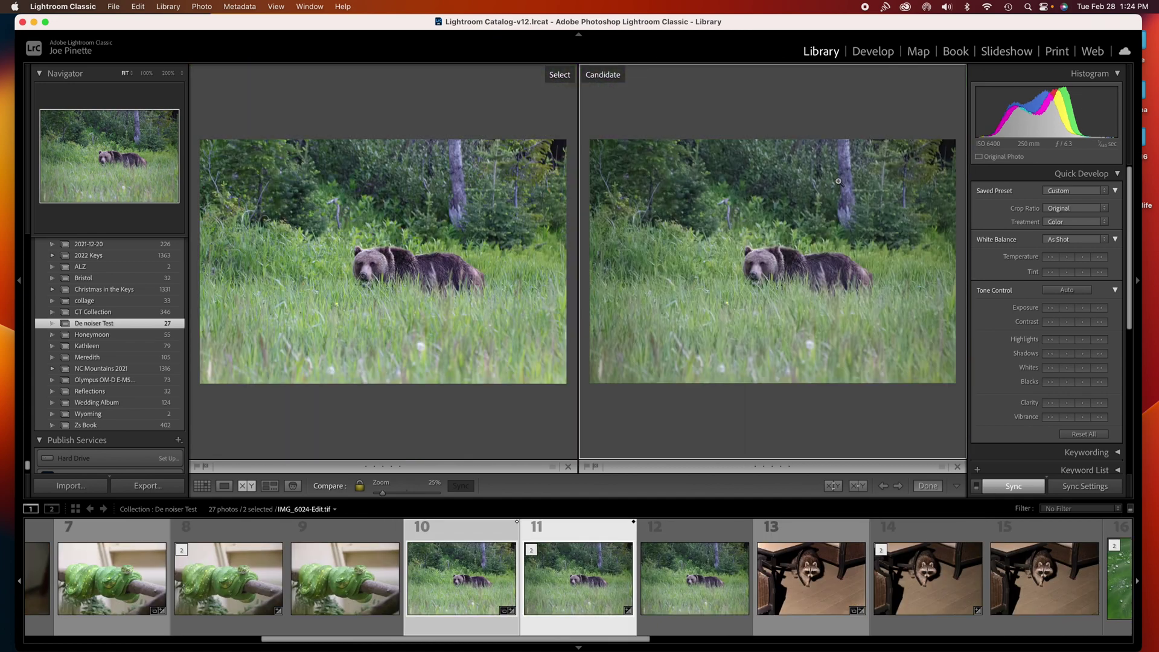
Examine the background foliage, tree trunk and the bear's back in both versions at 200%.
left_click(951, 146)
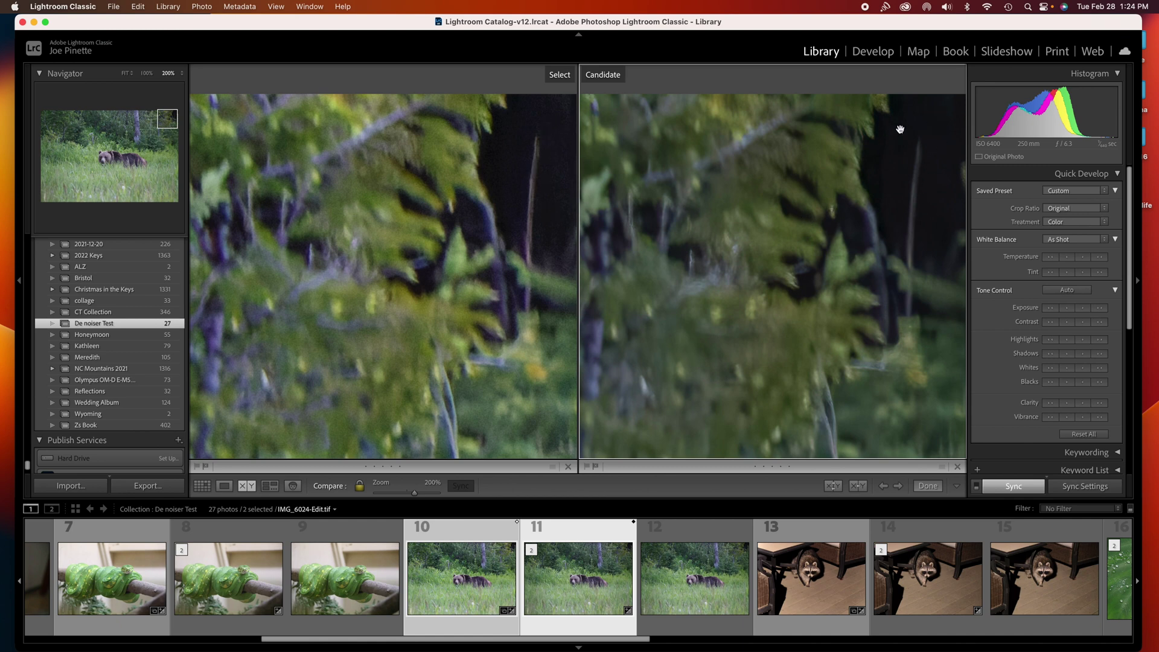
left_click(447, 332)
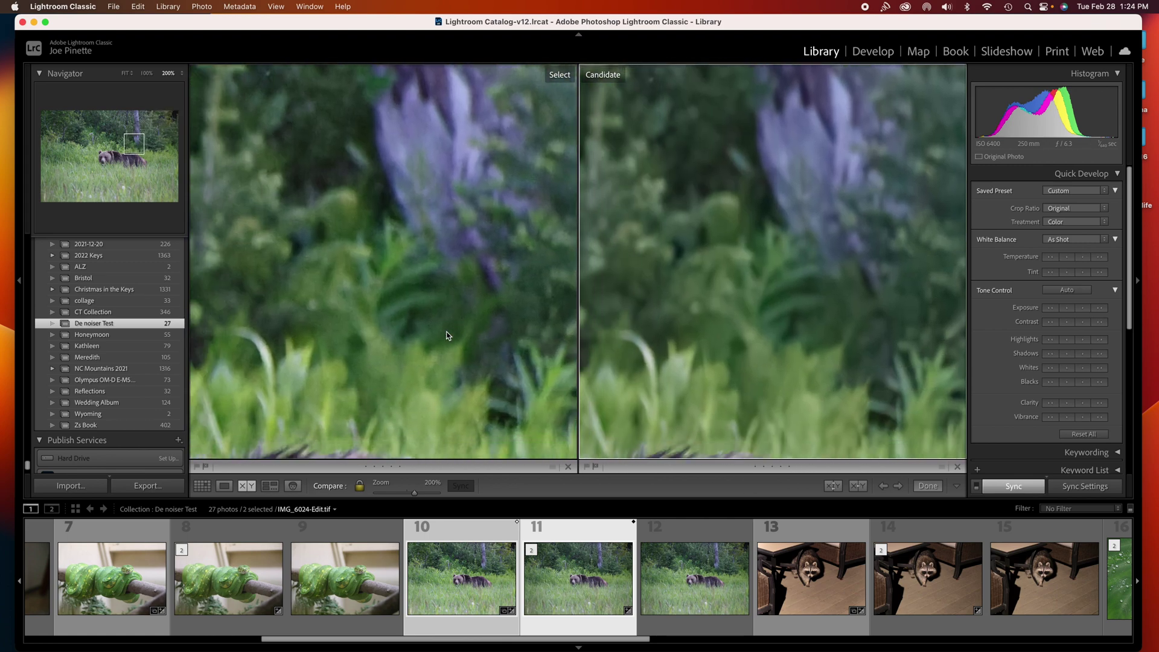
scroll(447, 332, "down", 10)
scroll(447, 332, "left", 10)
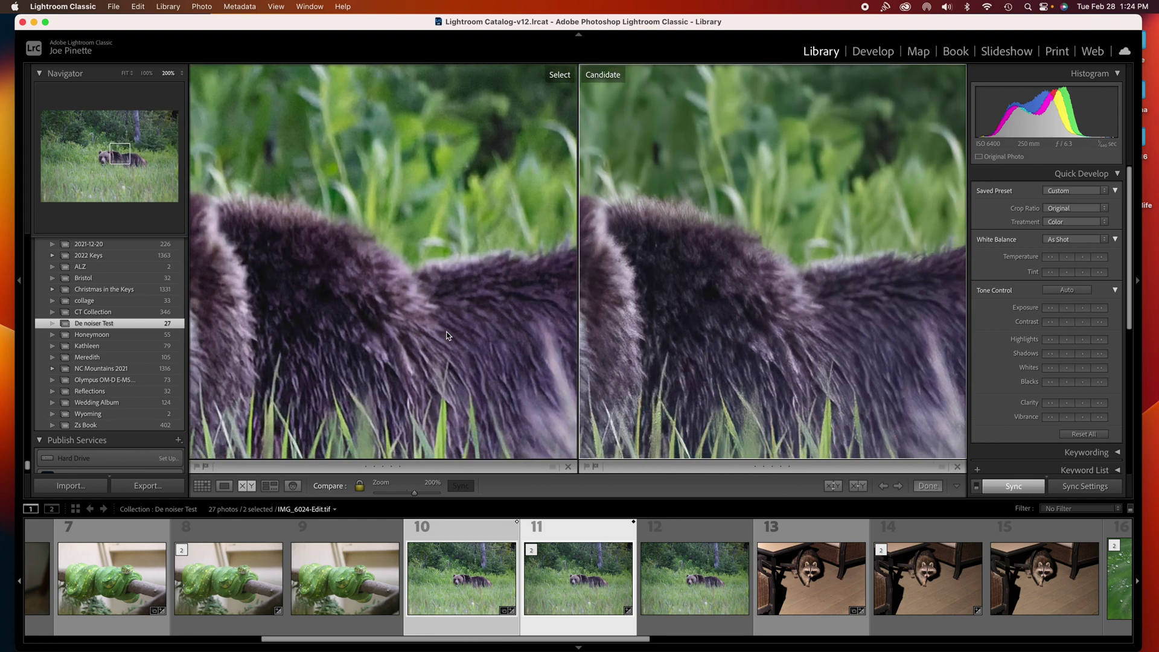
scroll(447, 336, "left", 5)
left_click(543, 445)
Compare the DeepPRIME and Topaz versions of the raccoon photo IMG_1883 side by side, examining the face and whiskers at 200%.
scroll(616, 568, "right", 5)
left_click(617, 536)
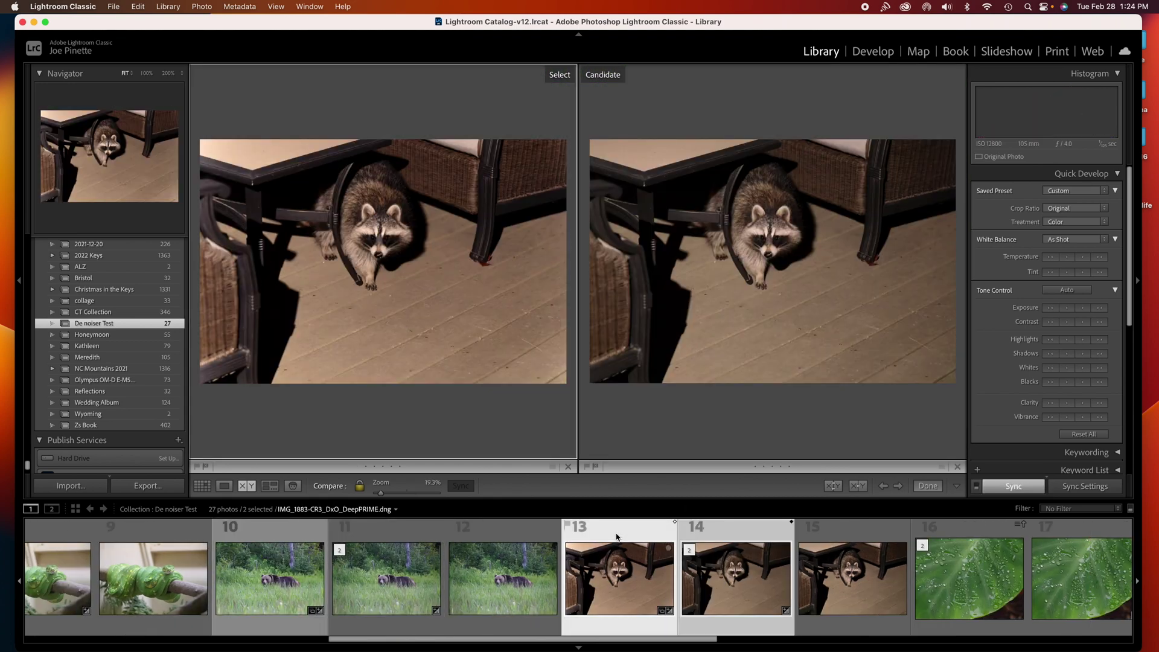
left_click(383, 233)
left_click_drag(382, 233, 871, 297)
scroll(874, 297, "up", 5)
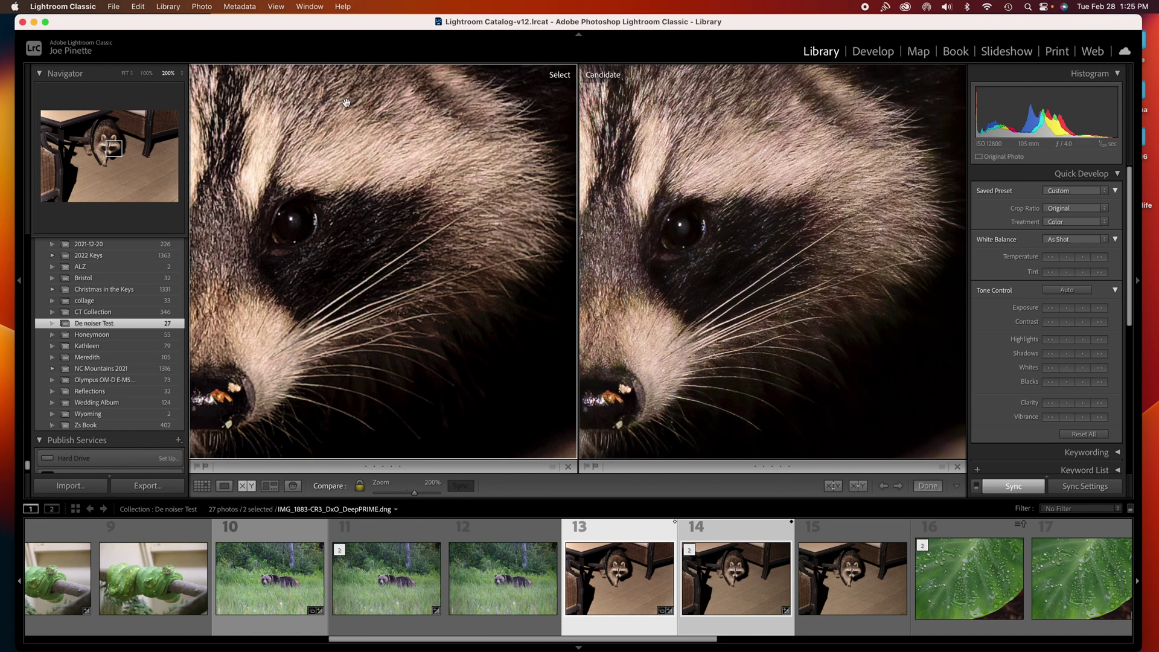
Compare the raccoon's ear and the fur on its back in both versions at 200%, then return to the full images.
scroll(806, 152, "up", 5)
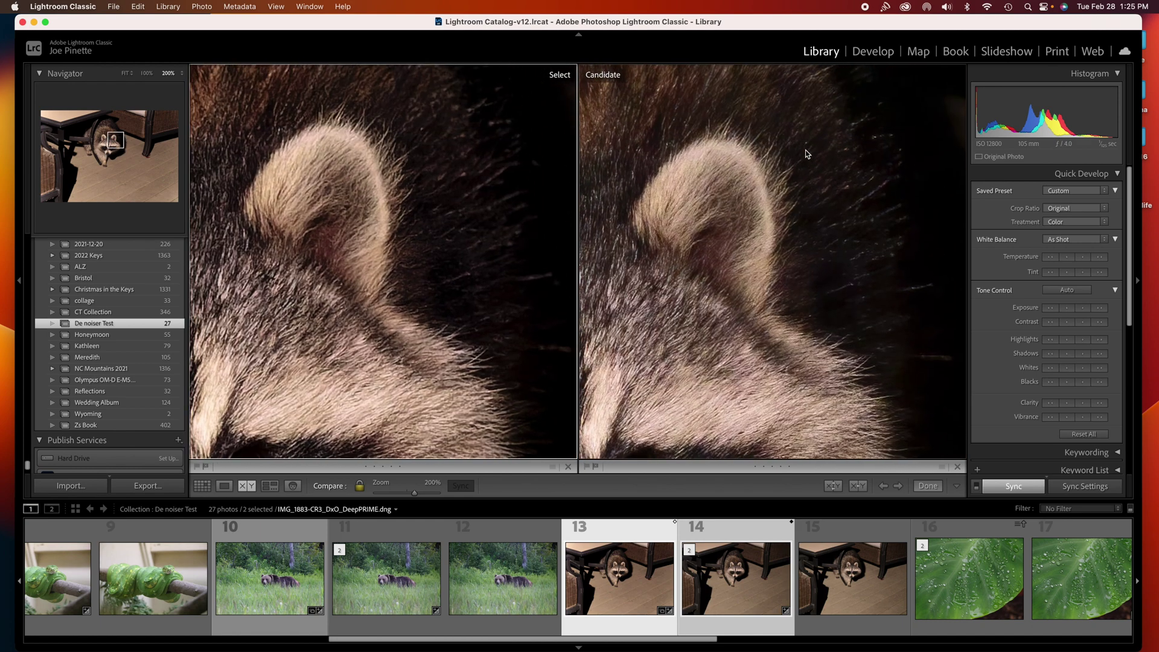
scroll(806, 150, "up", 5)
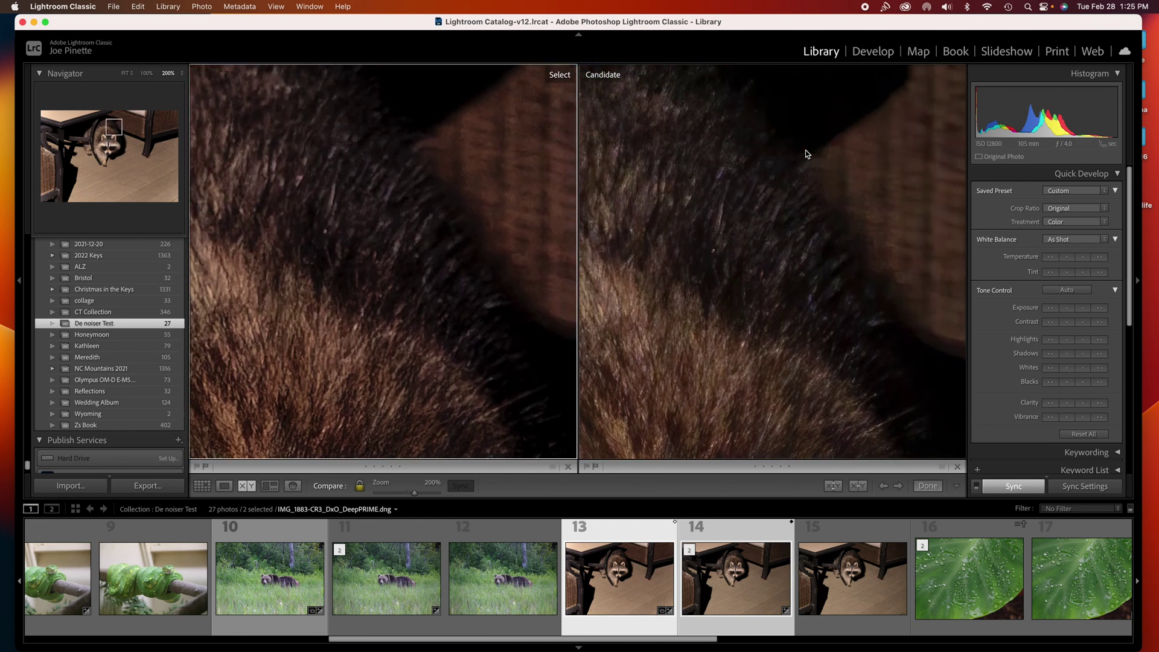
scroll(806, 150, "left", 5)
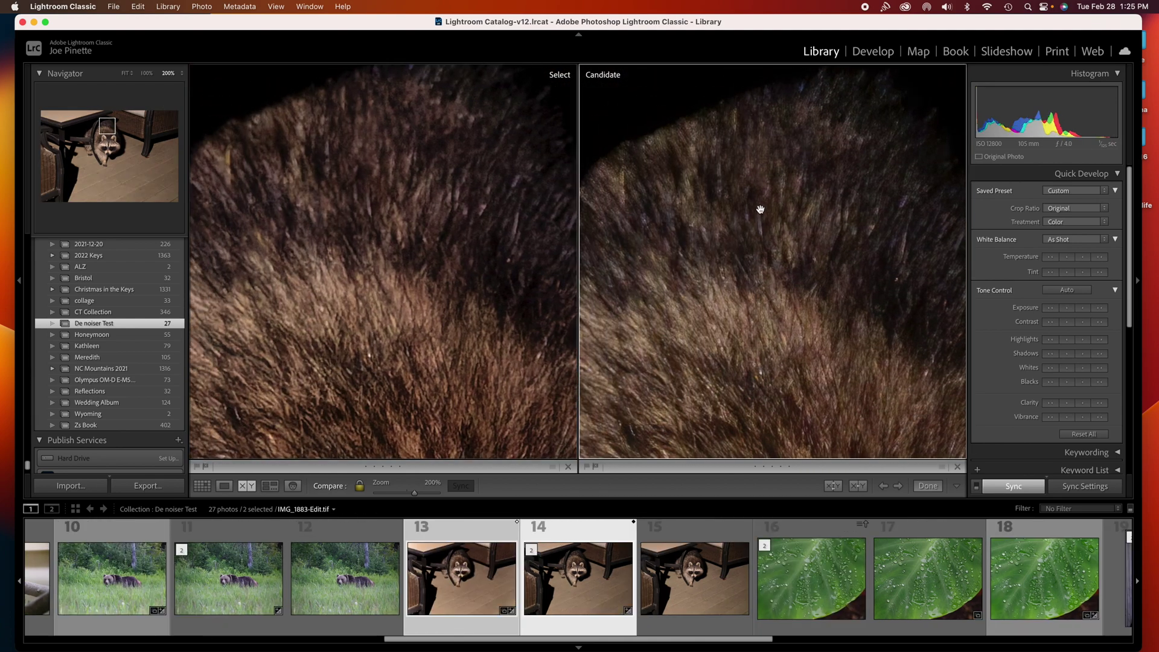
left_click(759, 216)
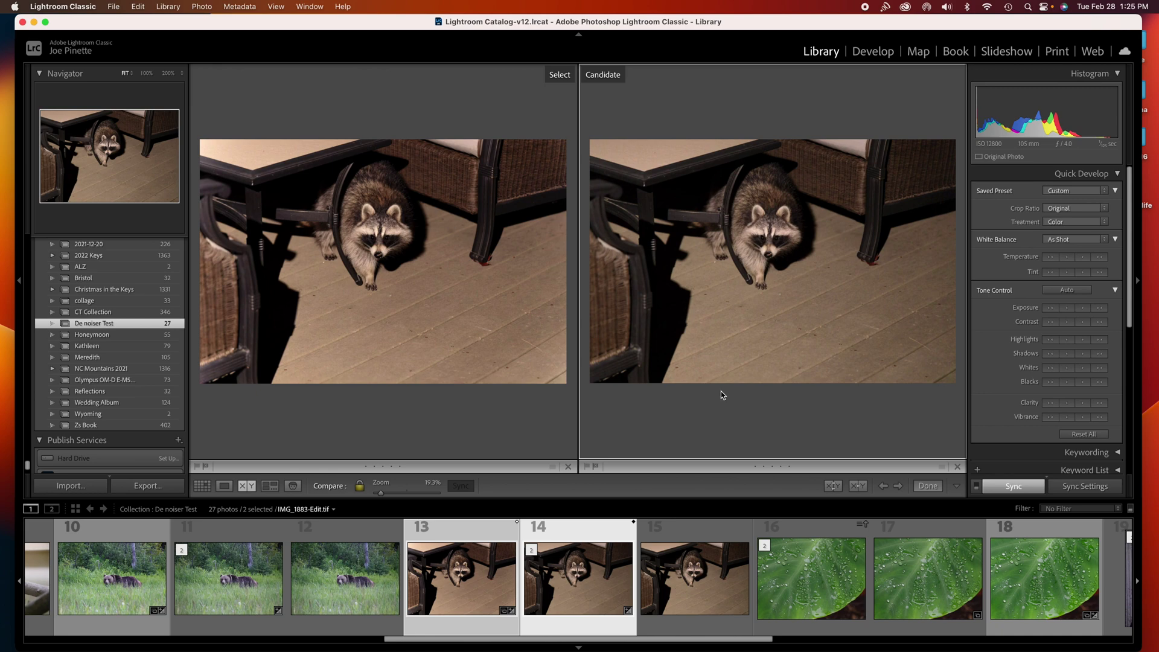
Show the DeepPRIME and Topaz versions of the wet leaf photo PJP51530 side by side in Compare view.
left_click(818, 536)
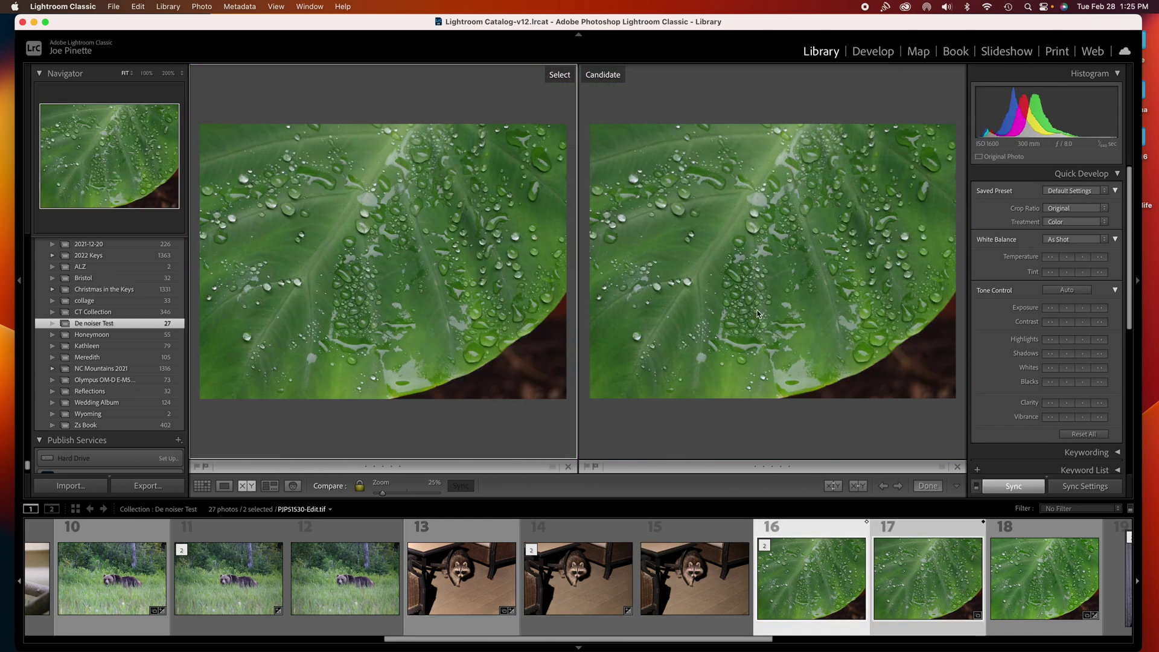
scroll(818, 536, "right", 3)
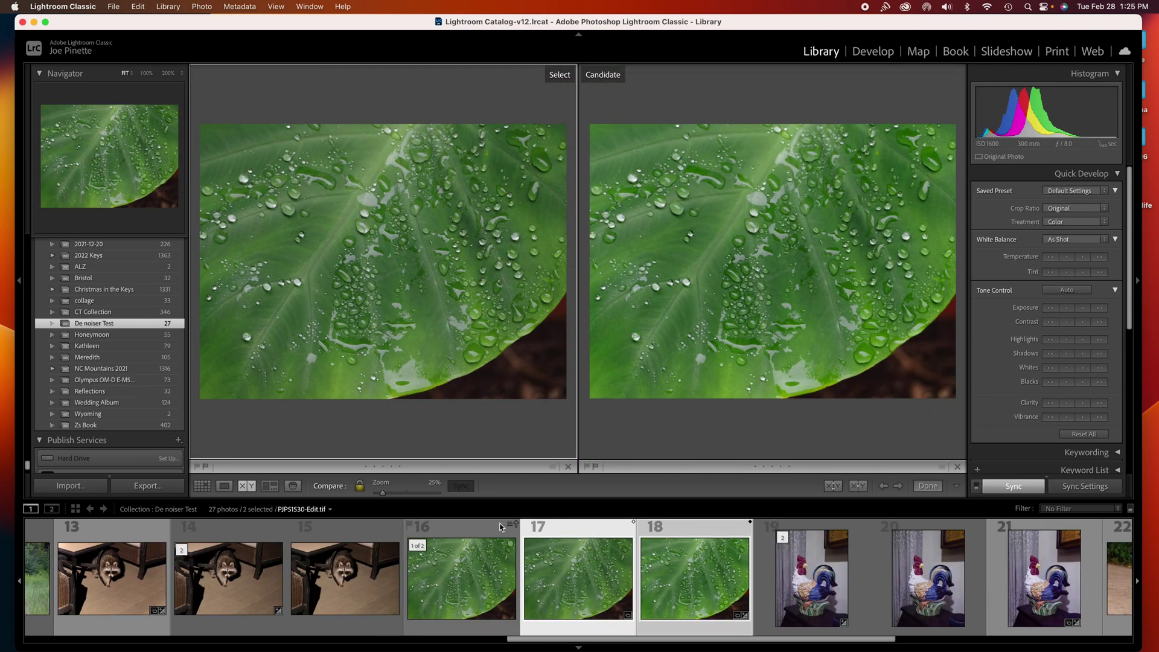
left_click(698, 528)
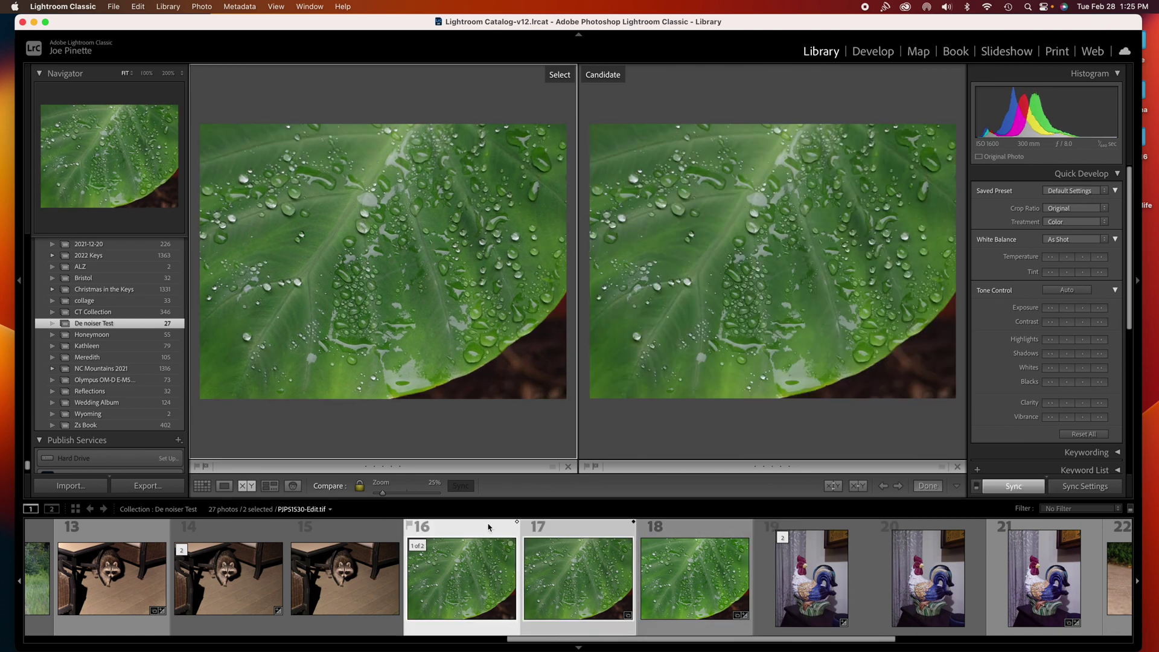
left_click(766, 539)
left_click(700, 534)
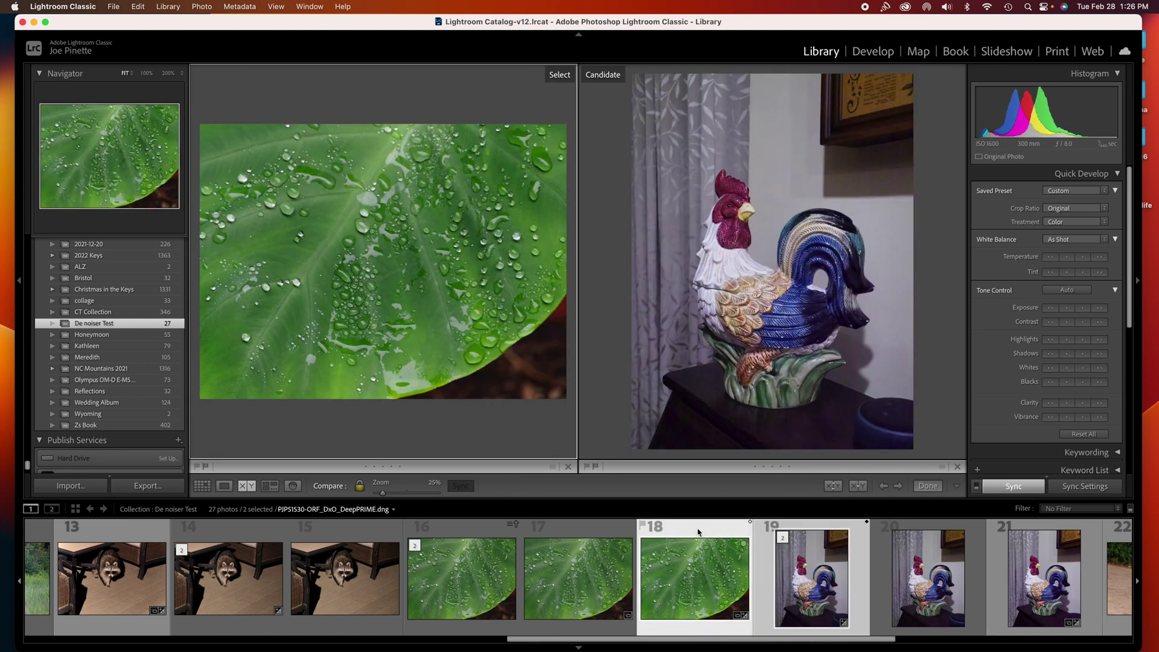
left_click(607, 524)
left_click(202, 485)
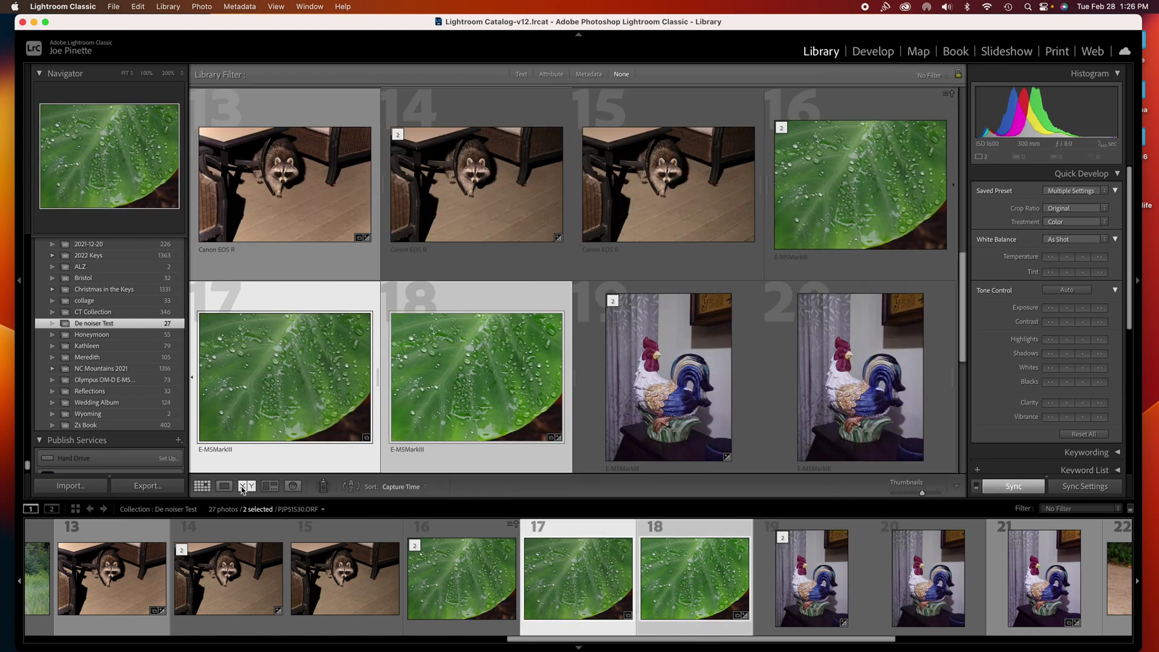
left_click(247, 486)
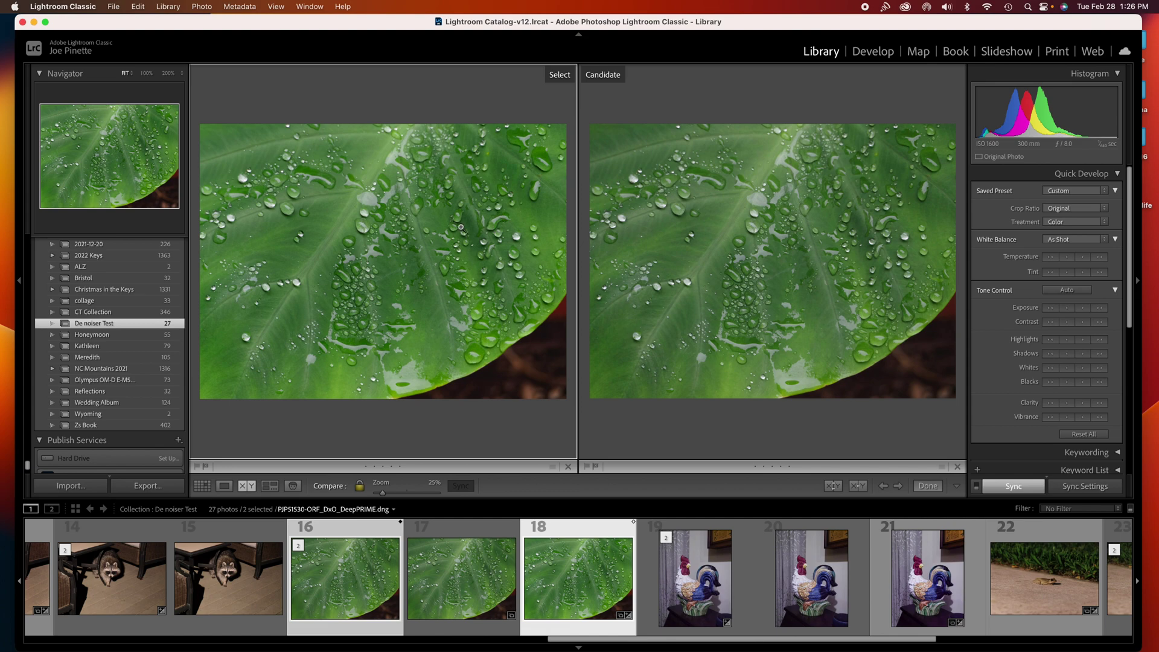
Compare the water droplets and leaf surface in both versions at 200%, then return to the full images.
left_click(460, 228)
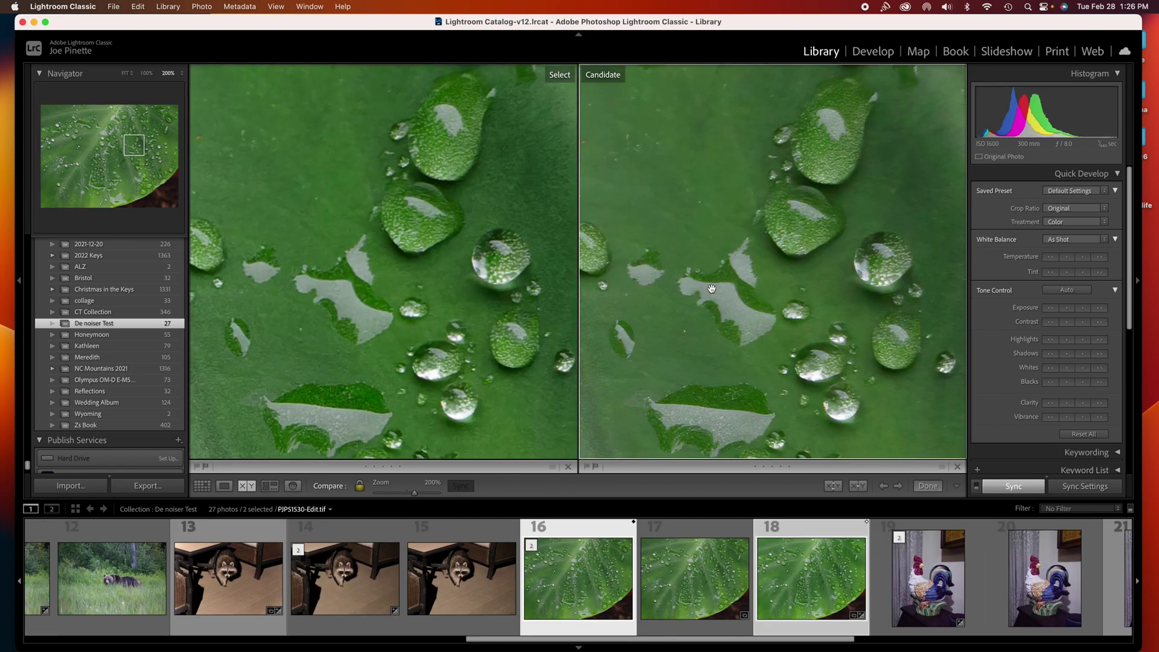
left_click(483, 279)
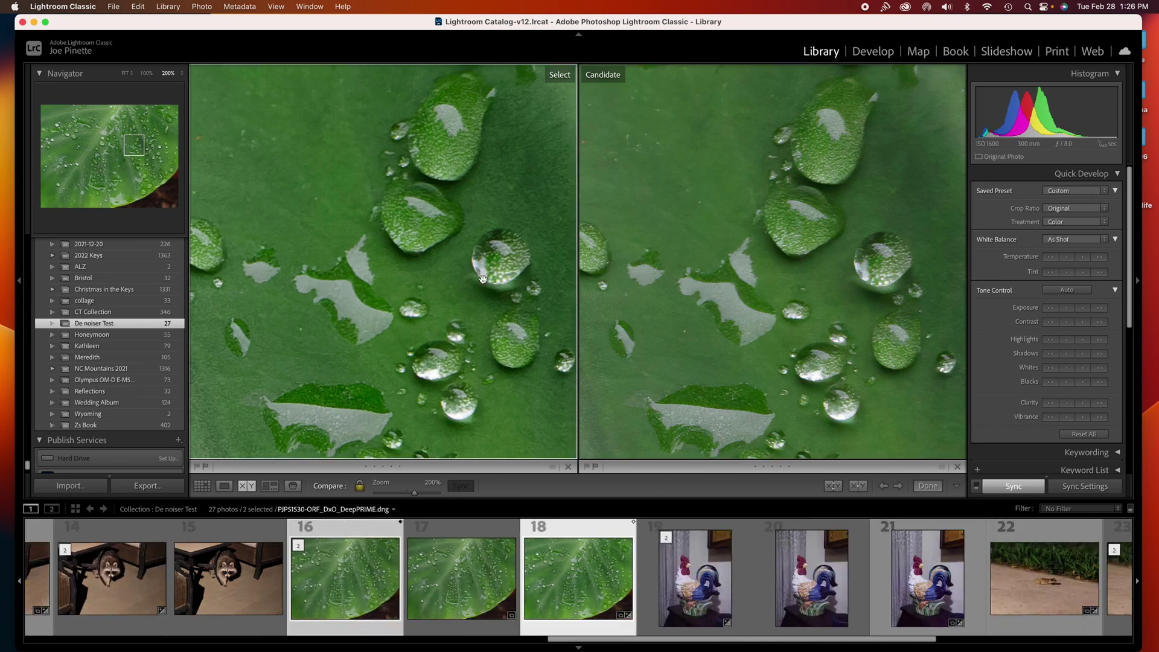
scroll(483, 279, "down", 10)
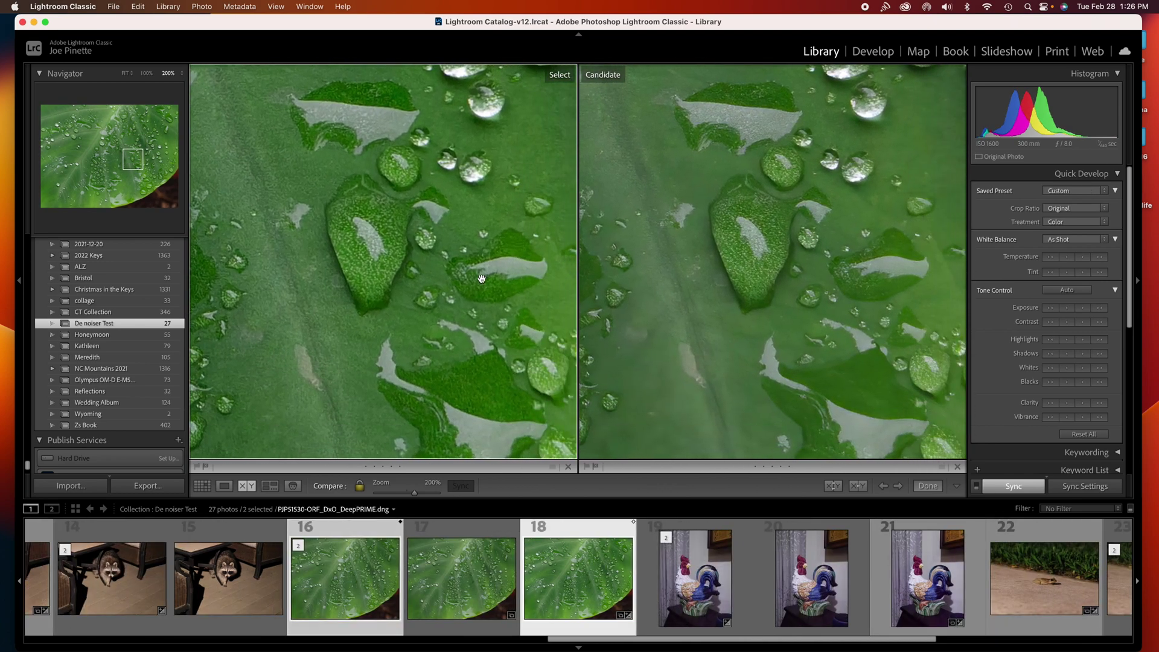
key("z")
left_click(791, 387)
left_click(703, 388)
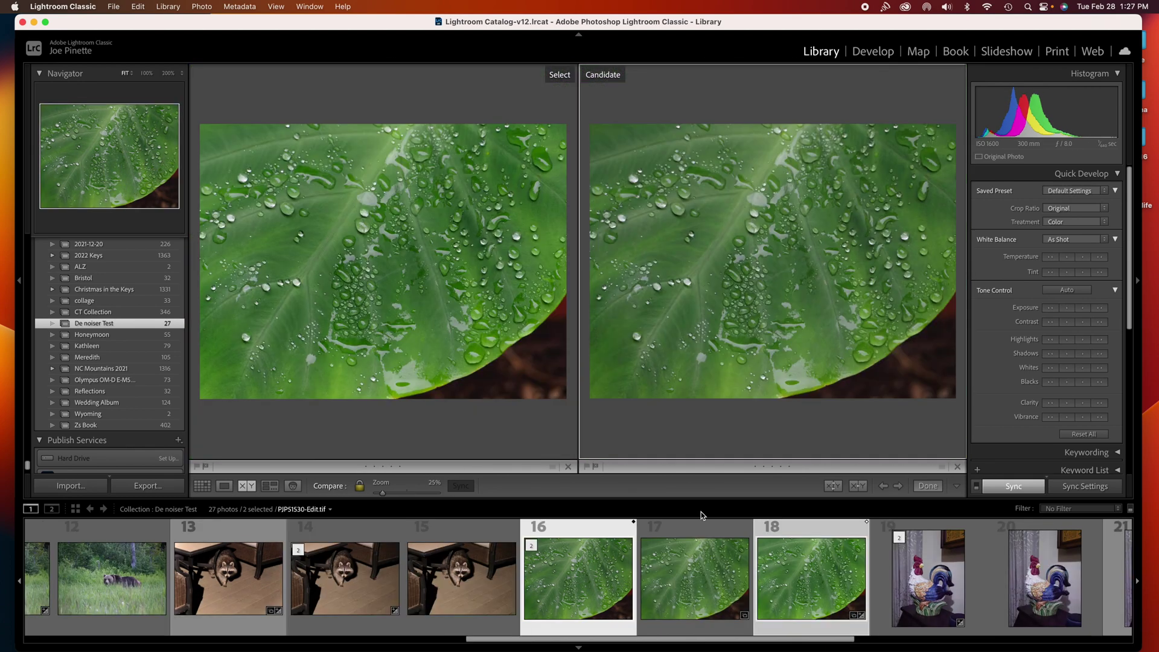
Show the DeepPRIME and Topaz versions of the ceramic rooster photo PB250079 side by side in Compare view.
scroll(606, 574, "down", 3)
left_click(607, 574)
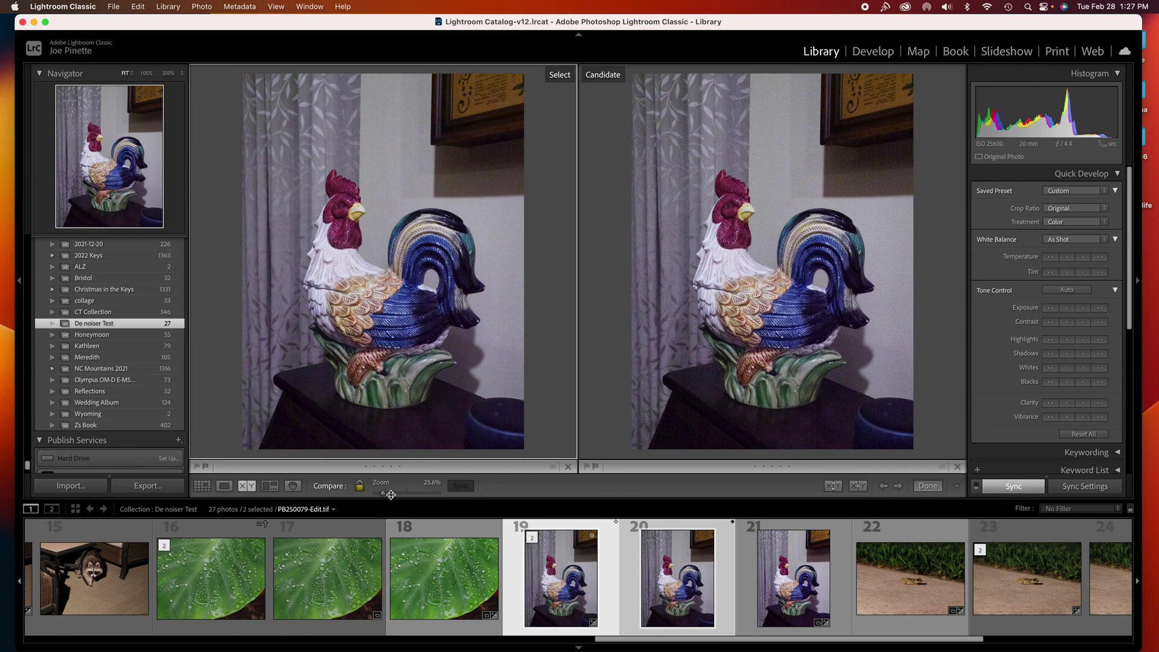
left_click(224, 486)
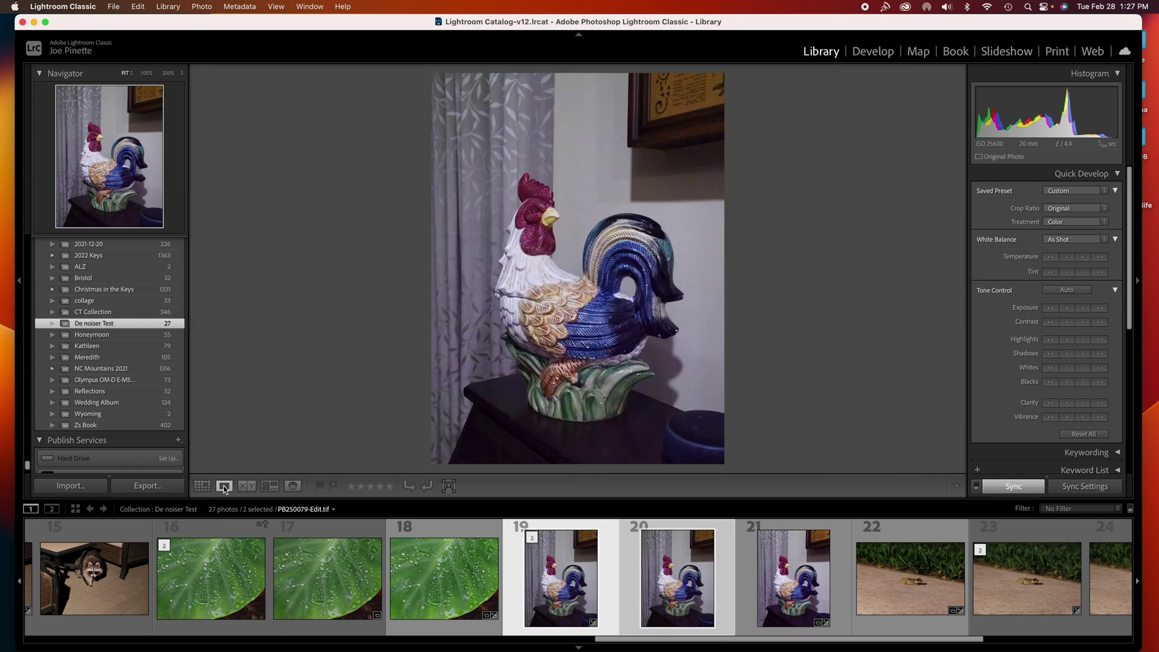
left_click(639, 593, "super")
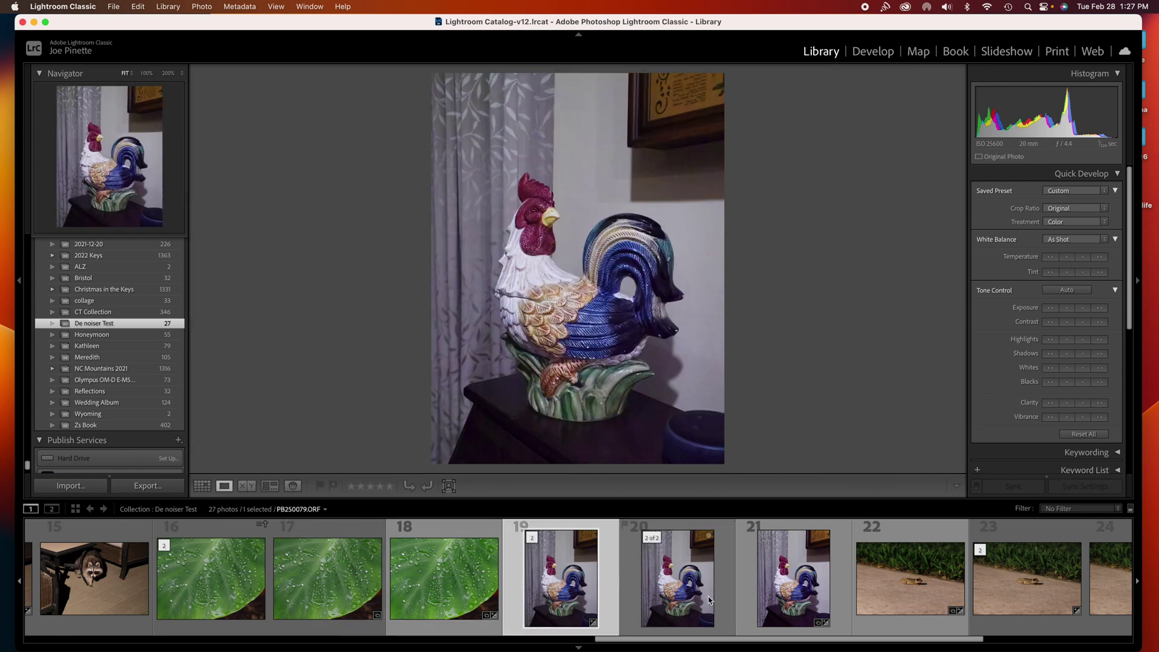
left_click(743, 603)
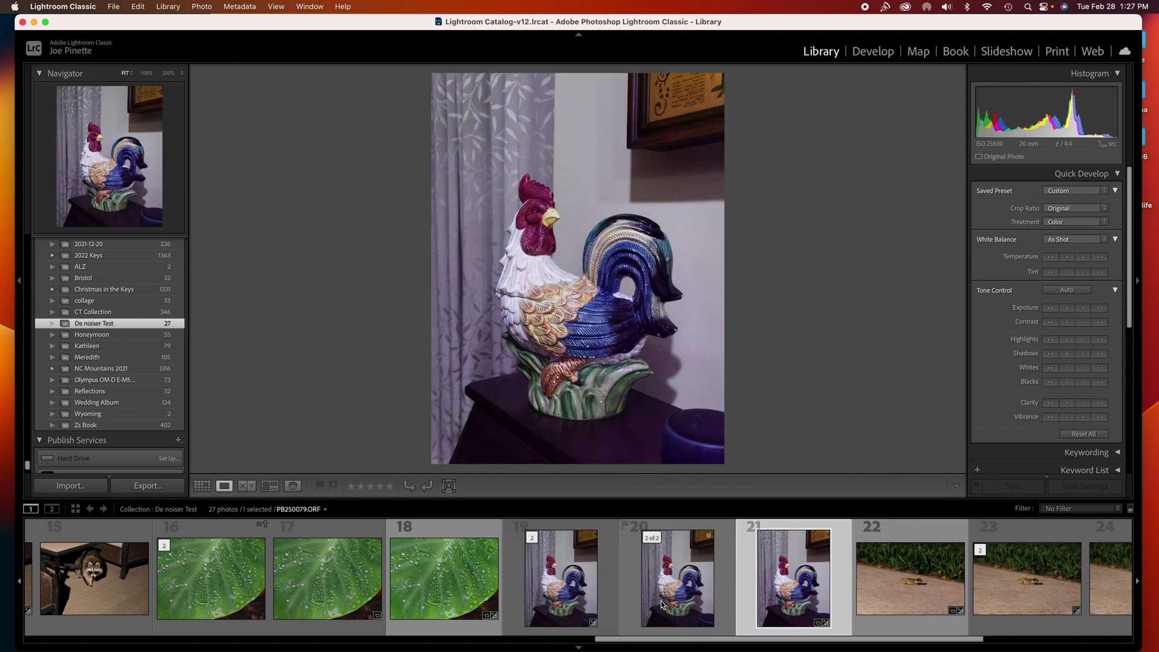
left_click(613, 588, "super")
left_click(247, 486)
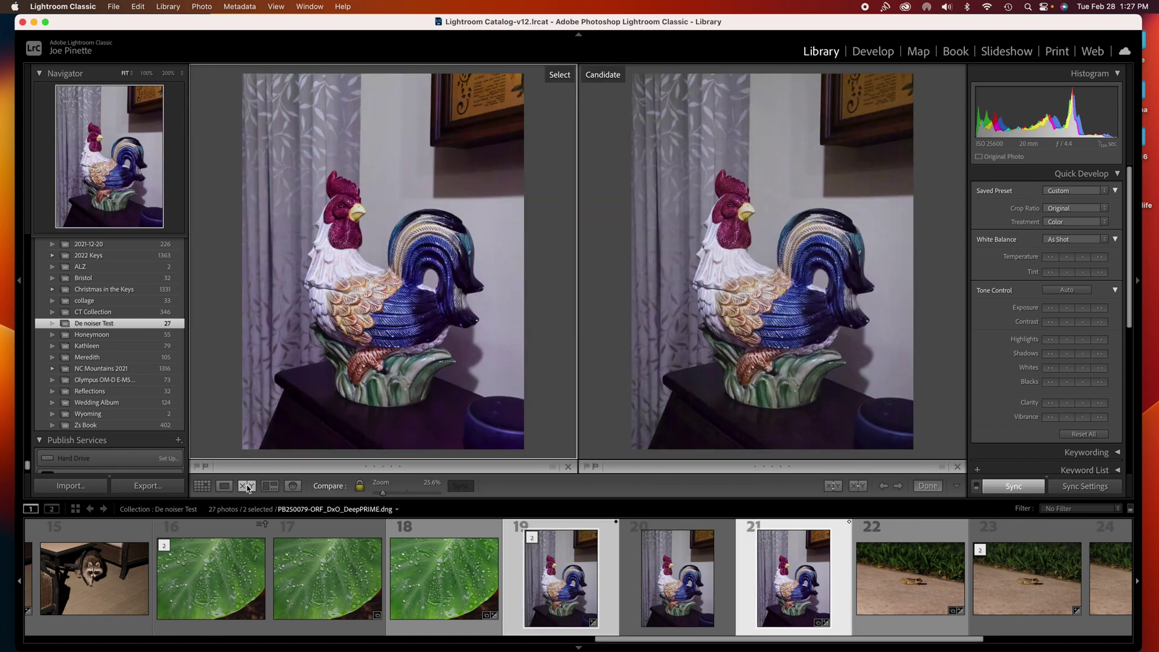
Compare the rooster's wing, tail feathers and head in both versions at 200%.
left_click(397, 270)
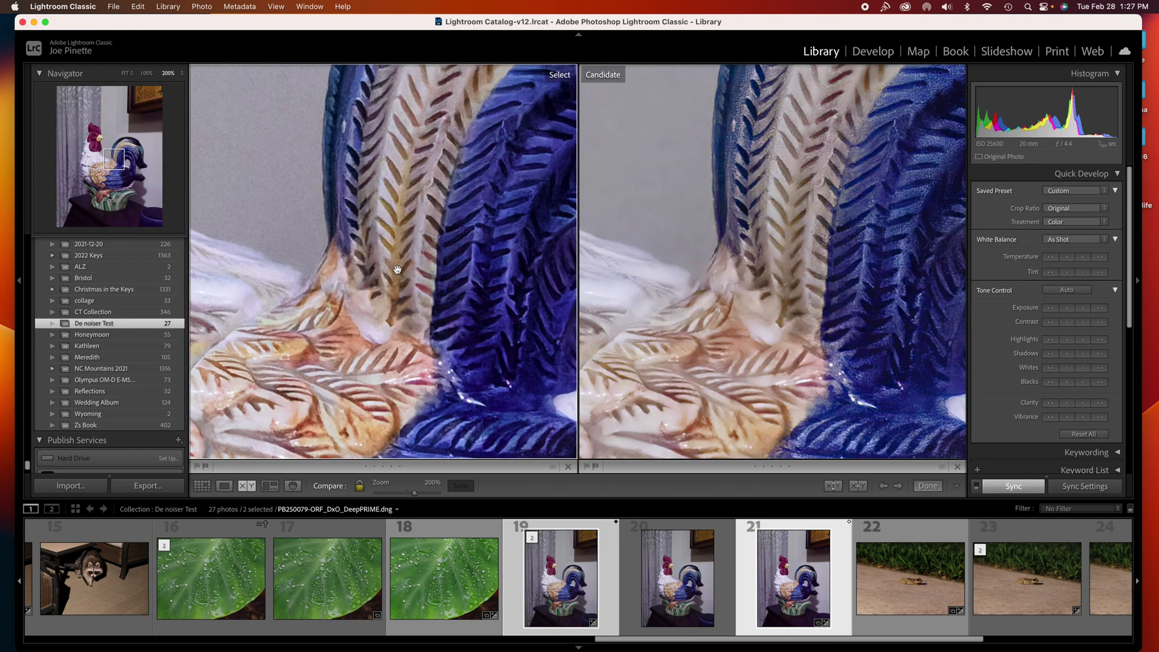
scroll(397, 269, "up", 10)
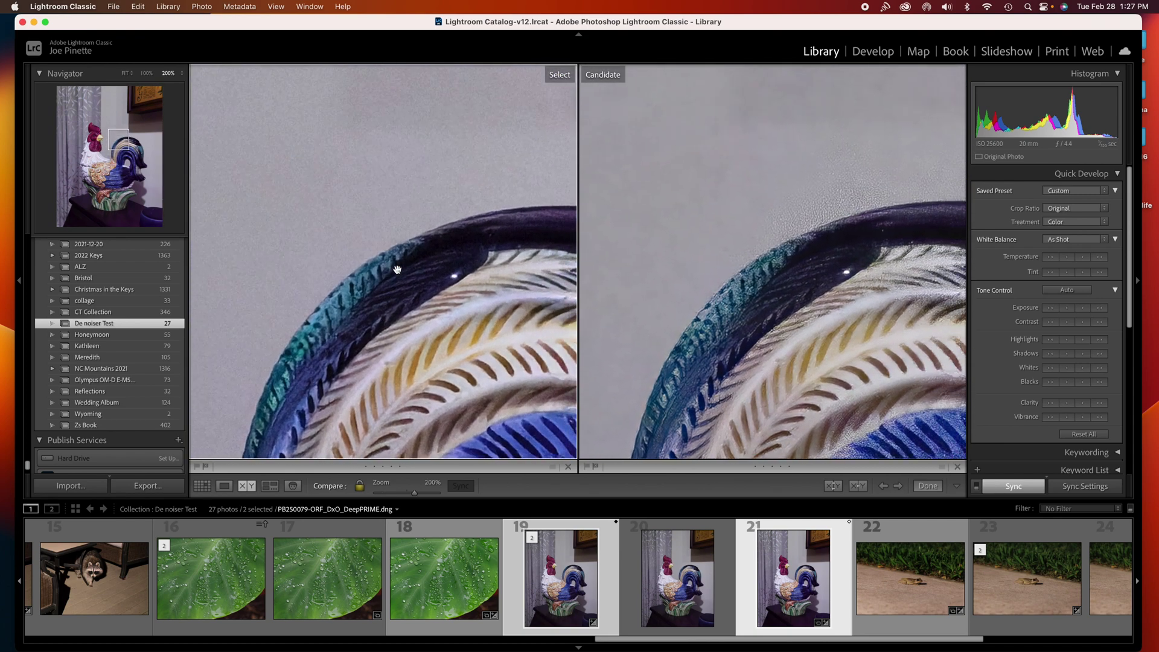
scroll(397, 269, "left", 8)
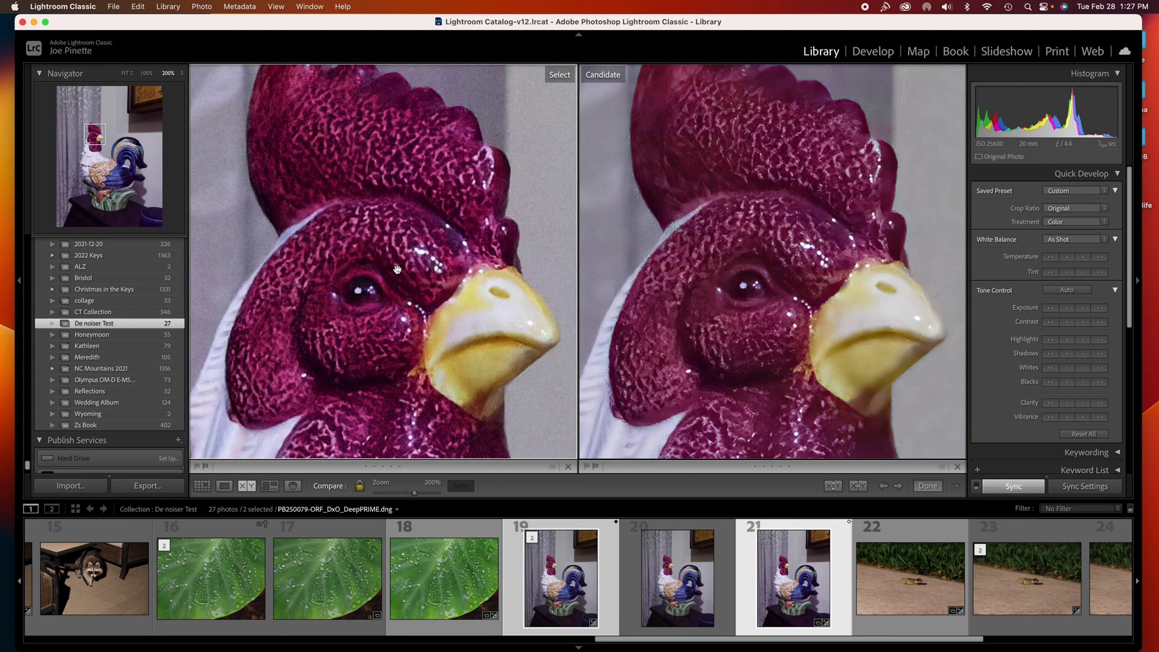
left_click(744, 248)
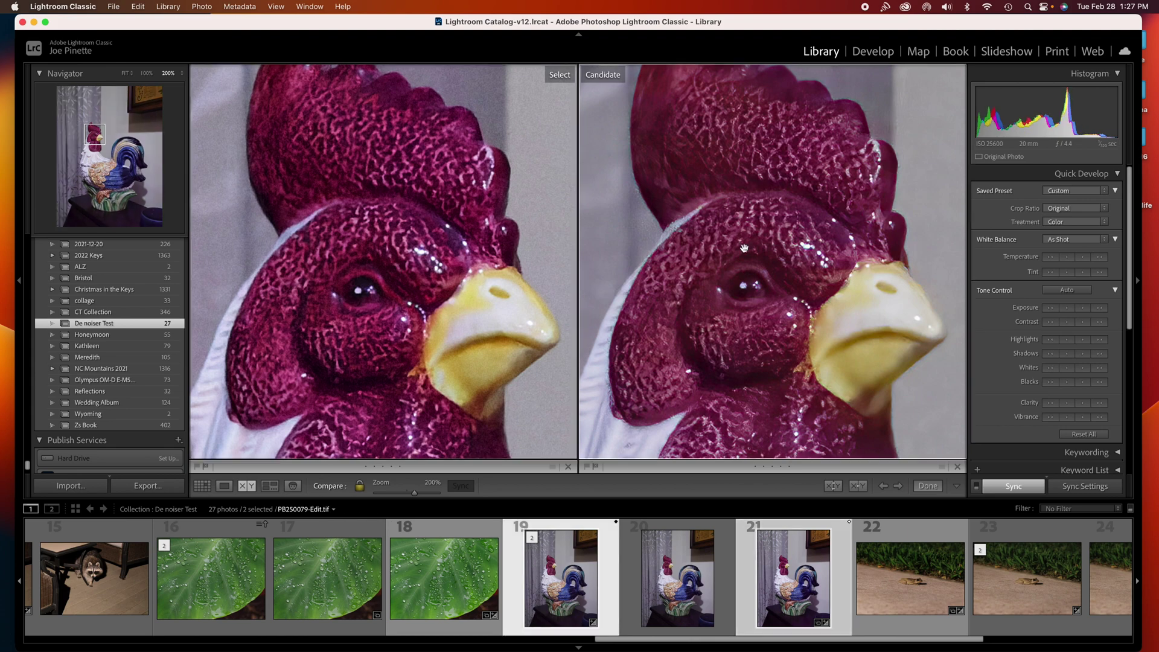
left_click(453, 255)
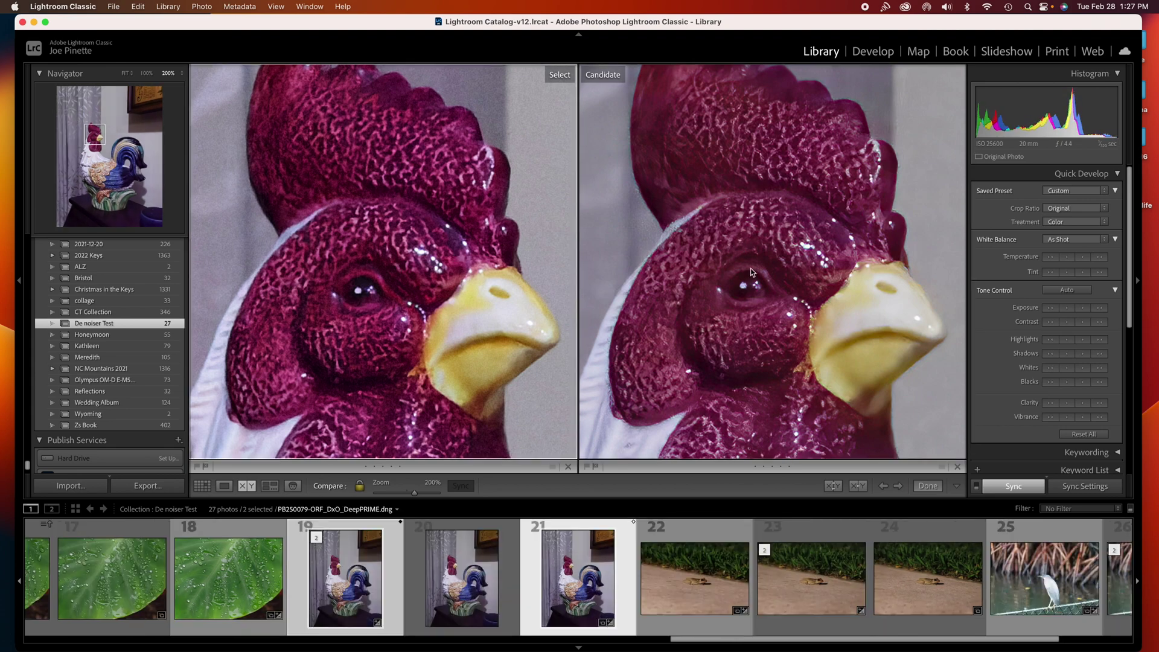
Examine the plain wall and the edges and opening of the rooster's tail in both versions, then return to the full images.
scroll(752, 268, "up", 10)
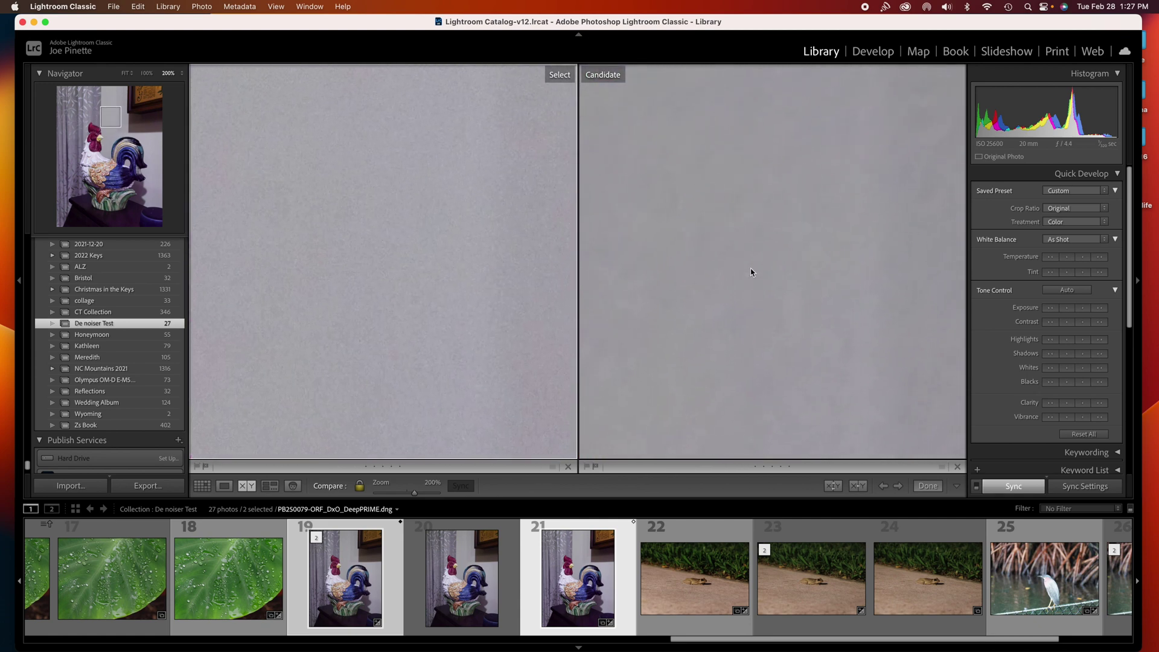
scroll(752, 269, "down", 10)
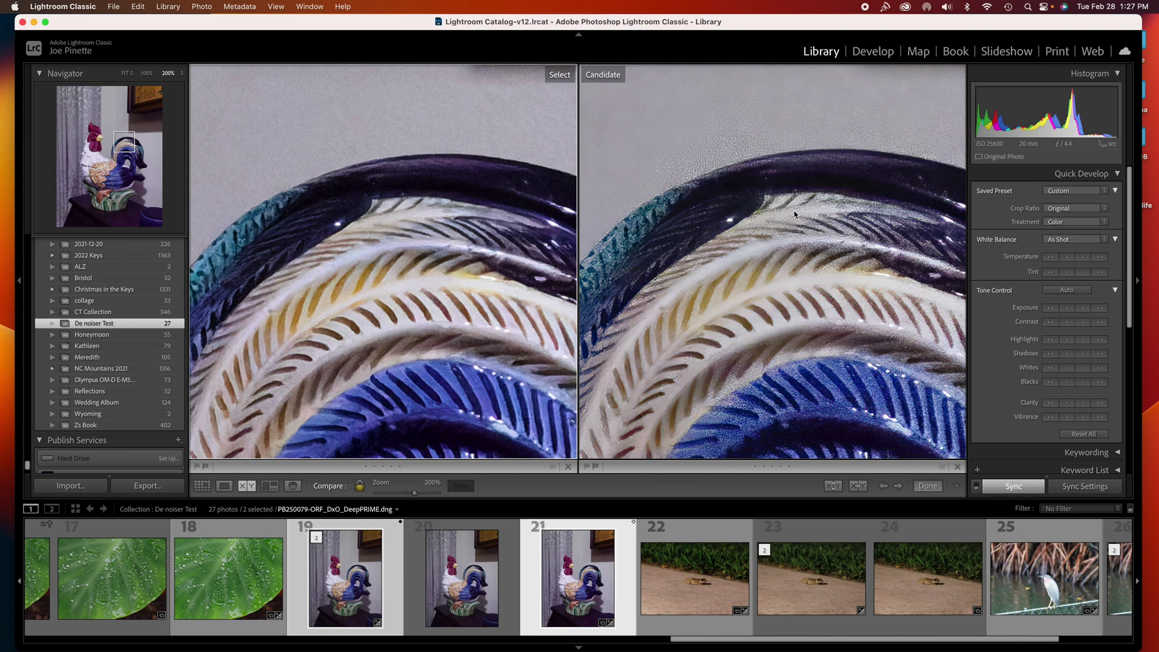
scroll(799, 274, "down", 10)
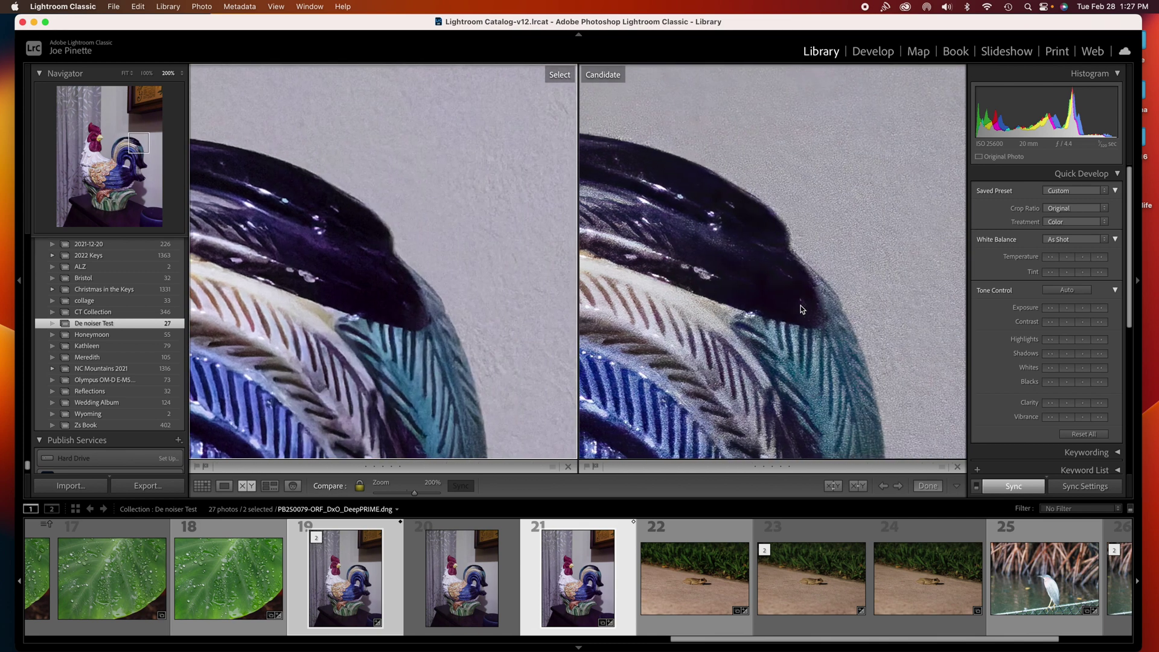
scroll(801, 305, "left", 5)
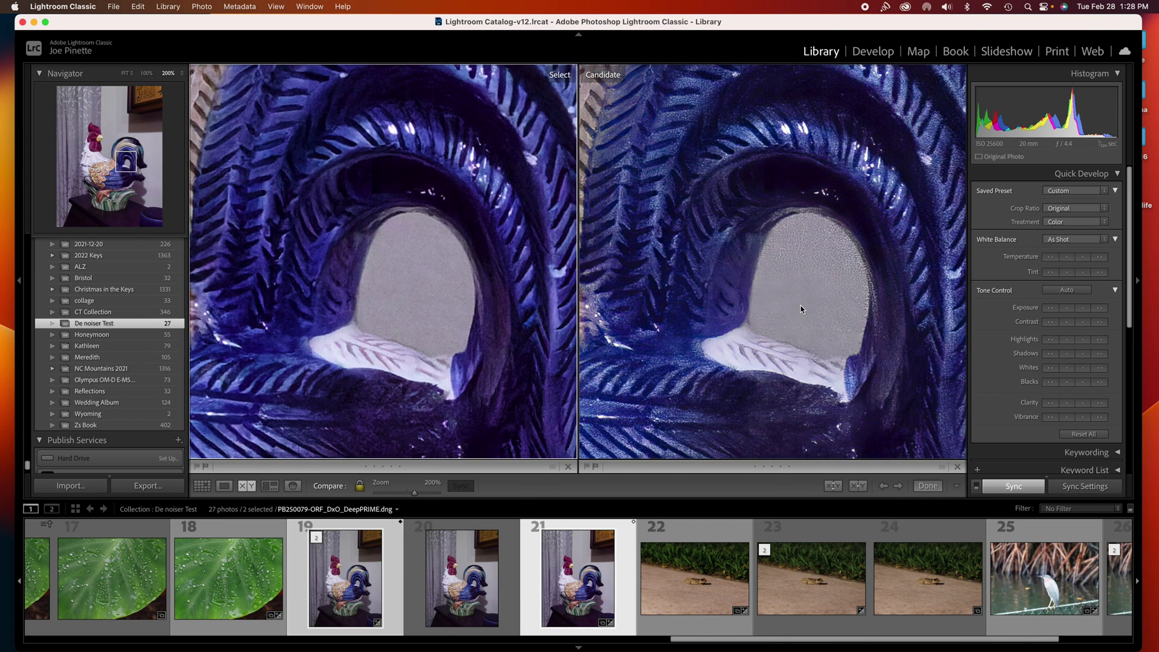
scroll(410, 211, "left", 10)
left_click(410, 211)
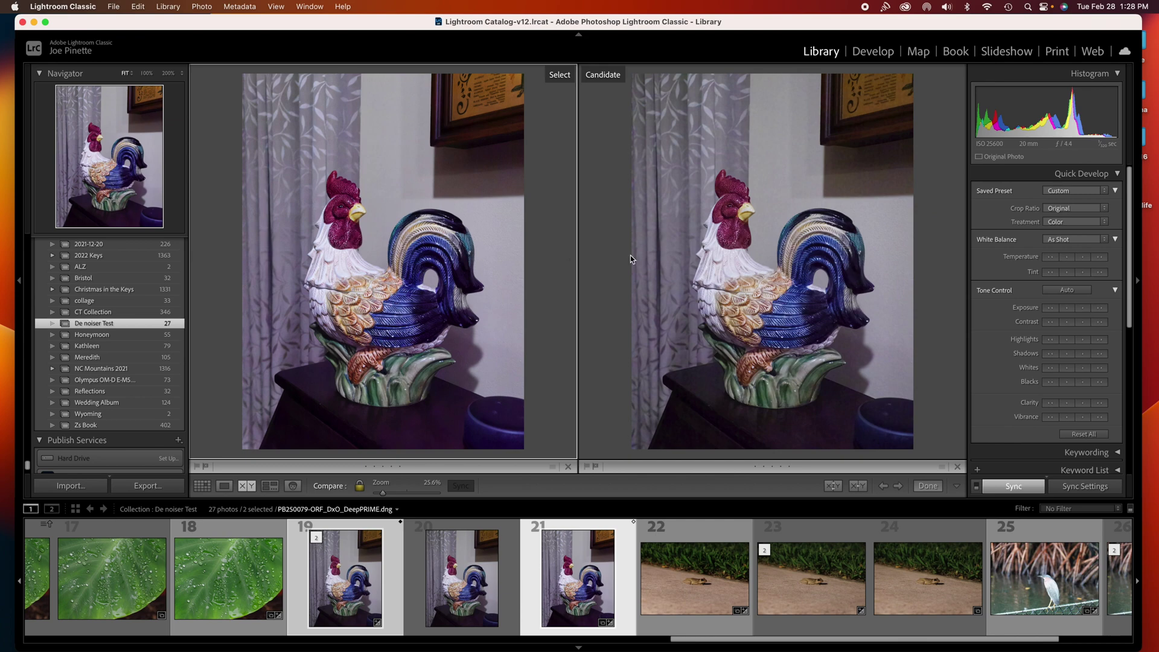
Compare the rooster's green base, the dark table and the wall around the tail in both versions at 200%.
left_click(438, 403)
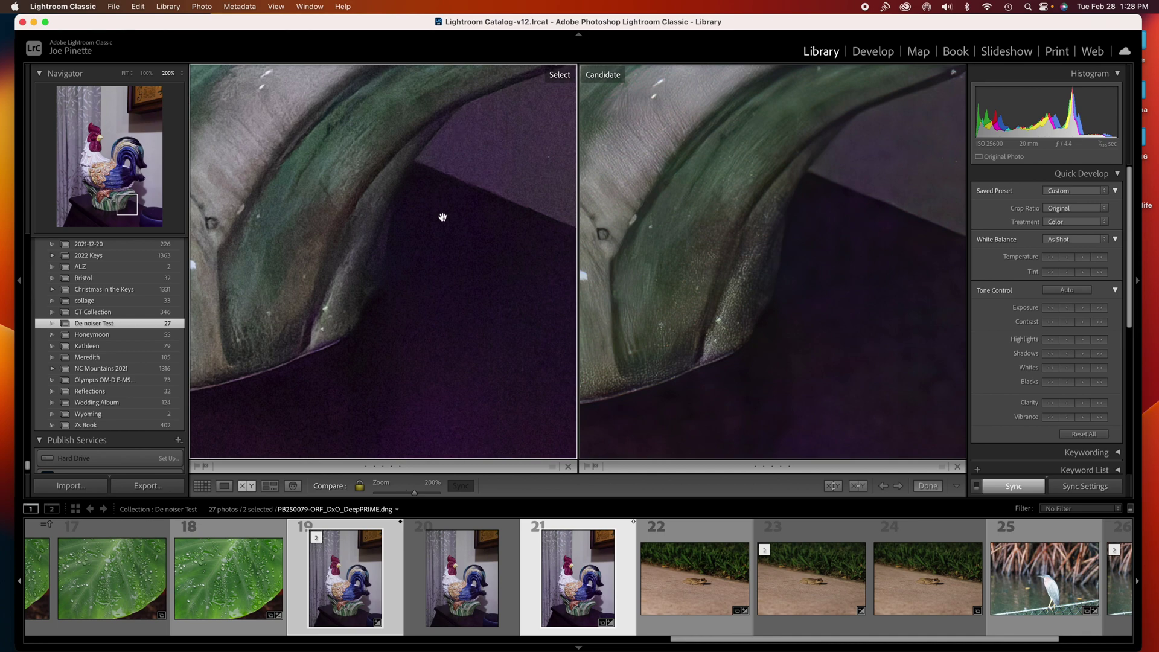
scroll(844, 294, "right", 10)
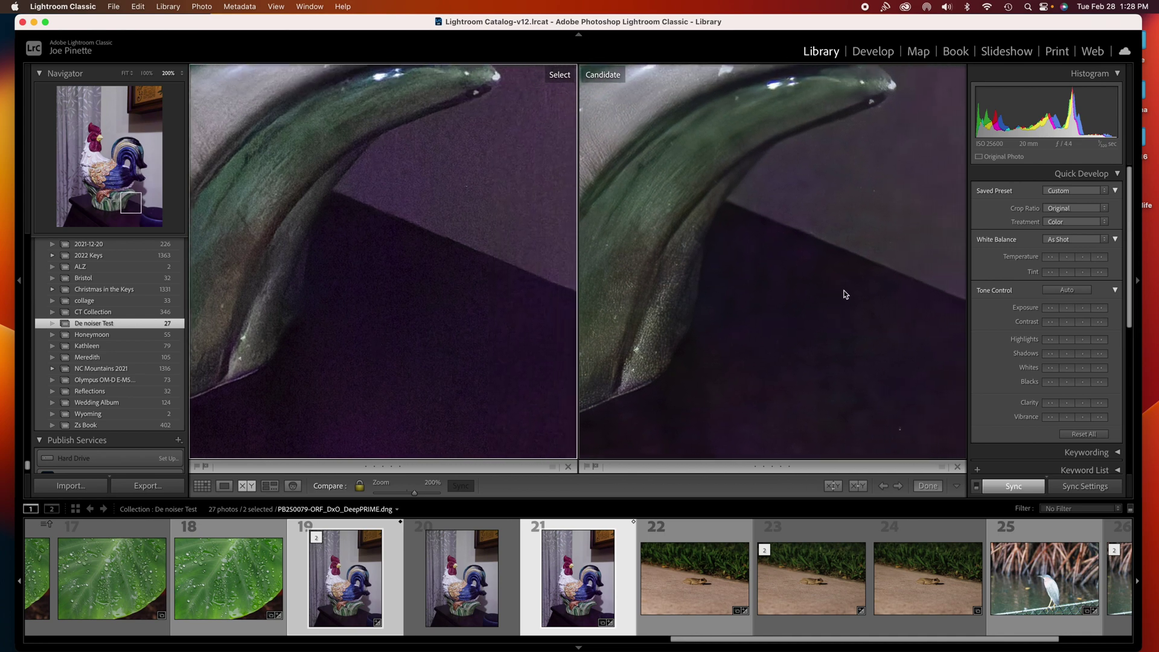
scroll(845, 294, "up", 10)
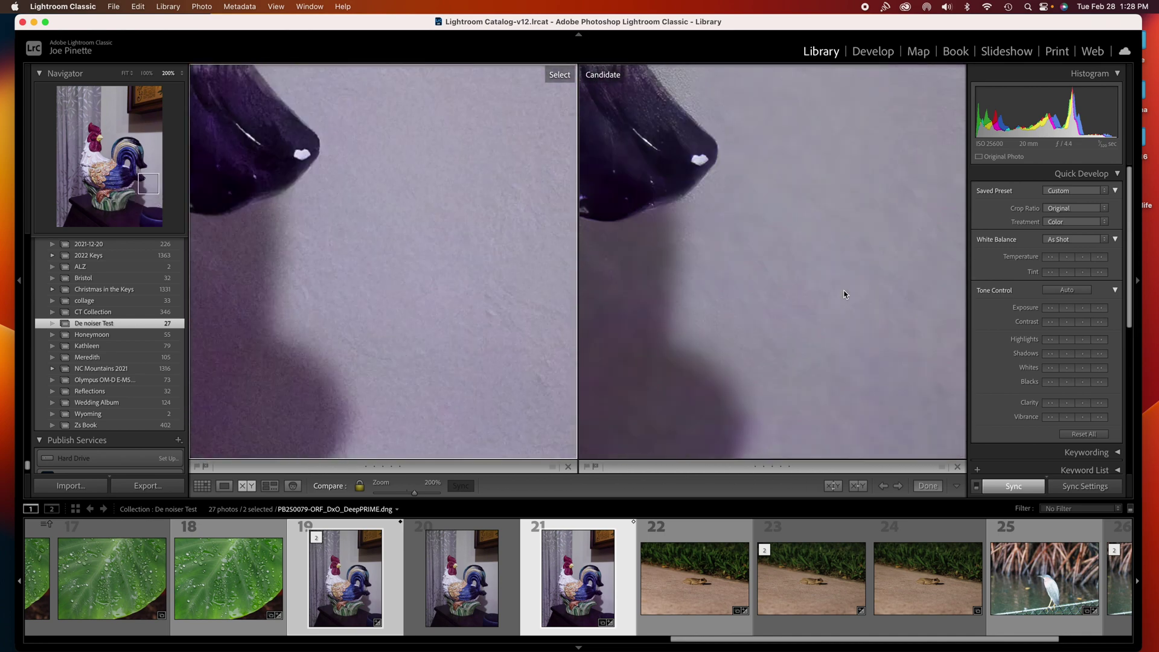
scroll(844, 294, "up", 5)
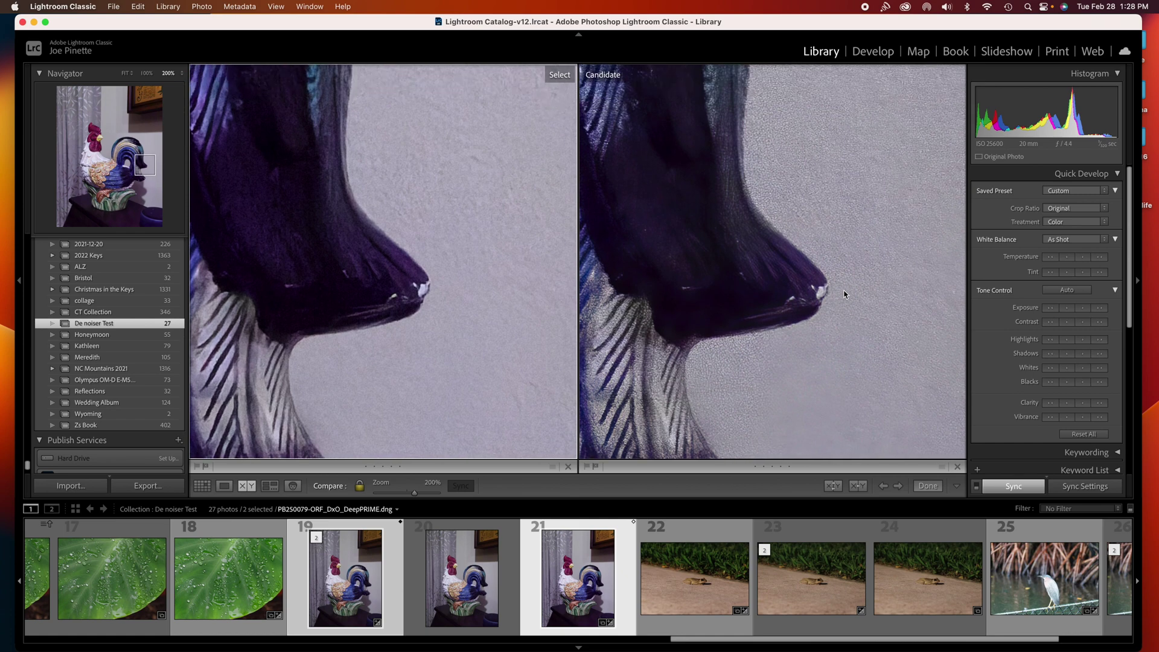
scroll(844, 294, "up", 5)
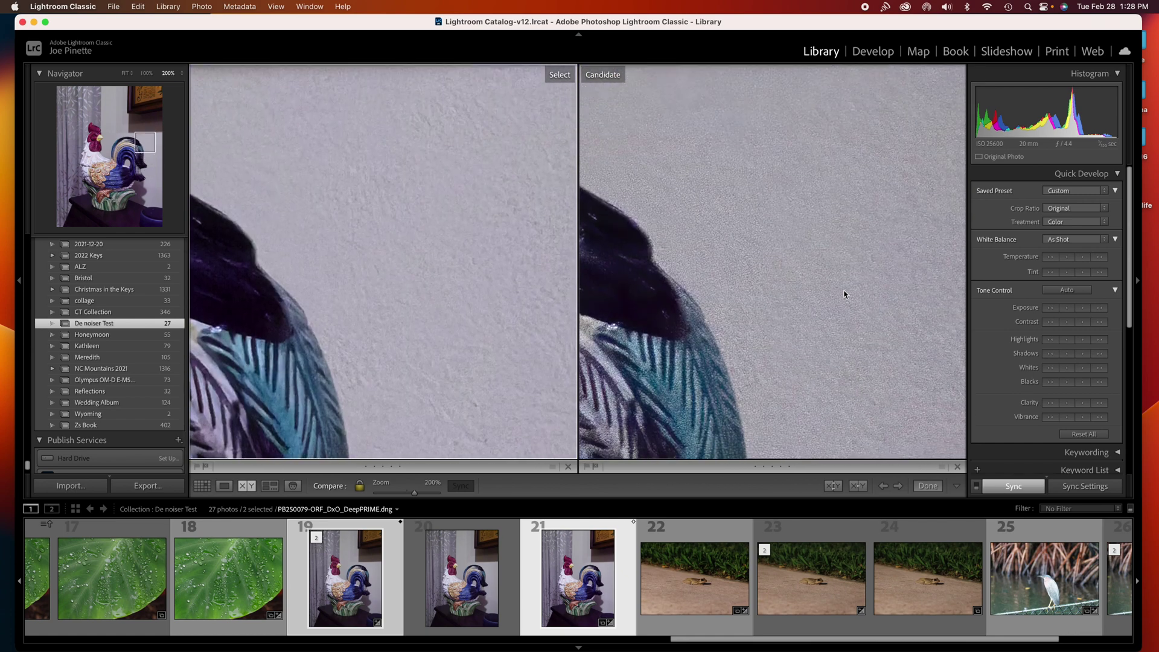
scroll(844, 294, "left", 10)
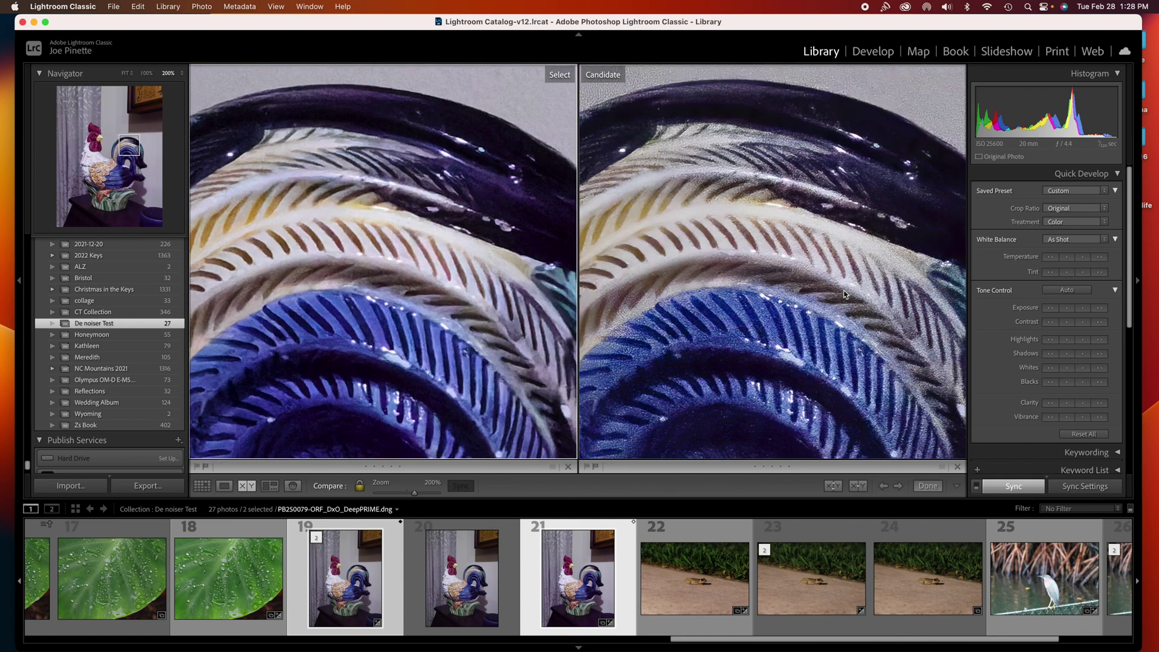
Show the DeepPRIME and Topaz versions of frog photo IMG_1357 side by side and compare the head and foreground pavement at 200%.
left_click(357, 259)
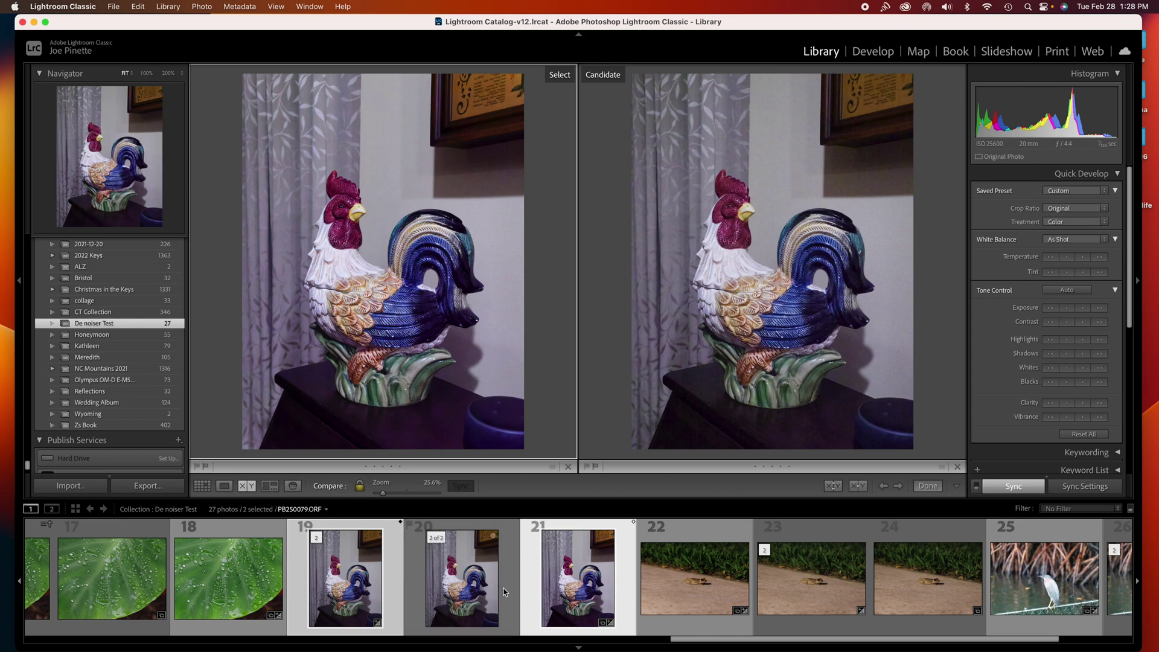
left_click(710, 542)
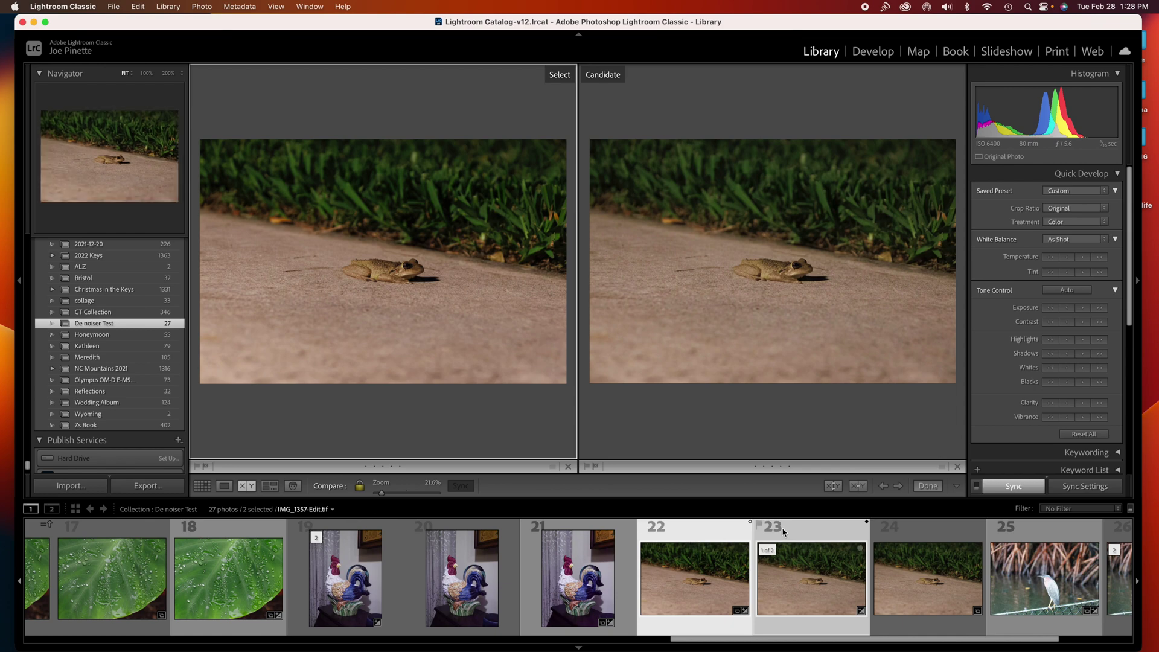
left_click(407, 264)
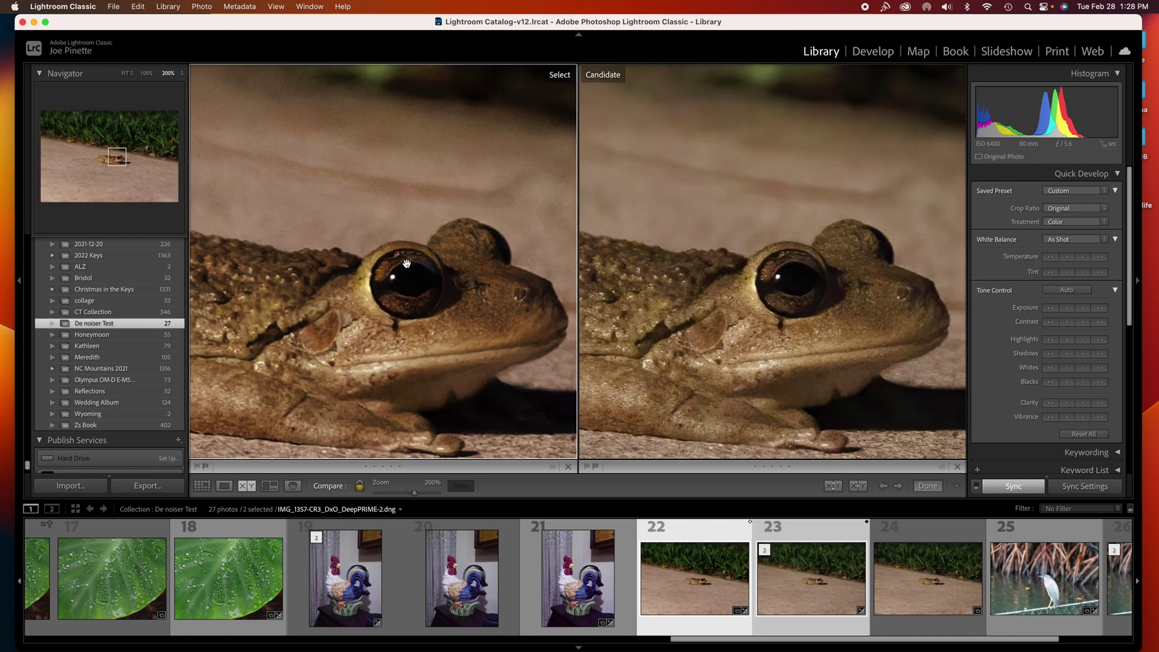
scroll(407, 263, "down", 2)
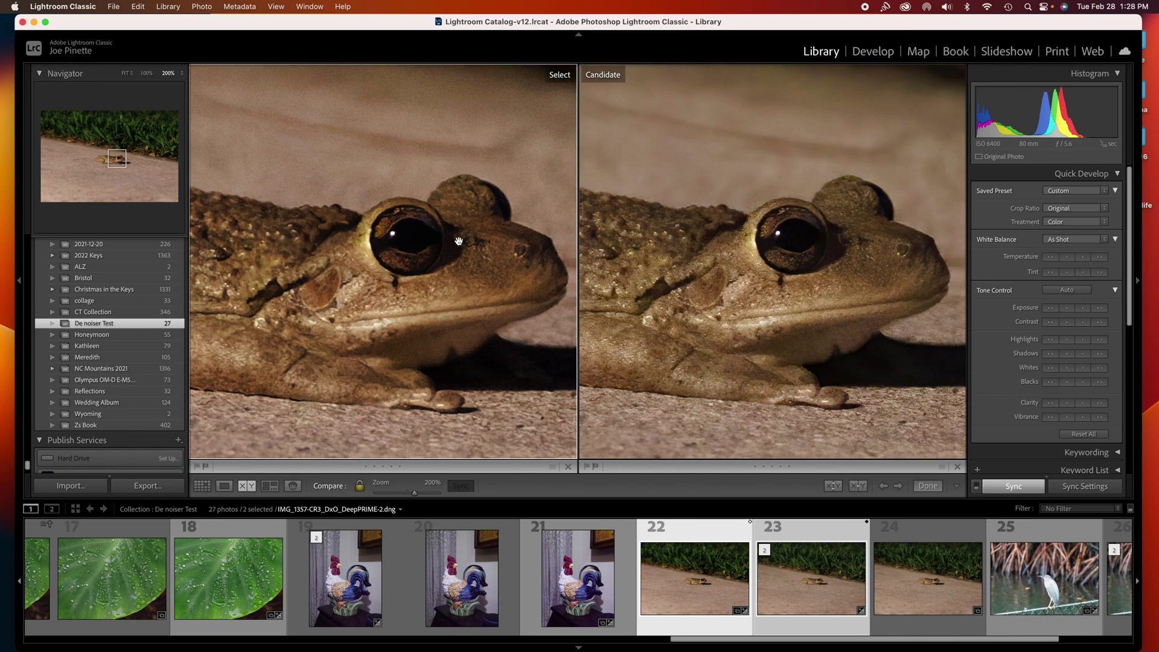
left_click(816, 234)
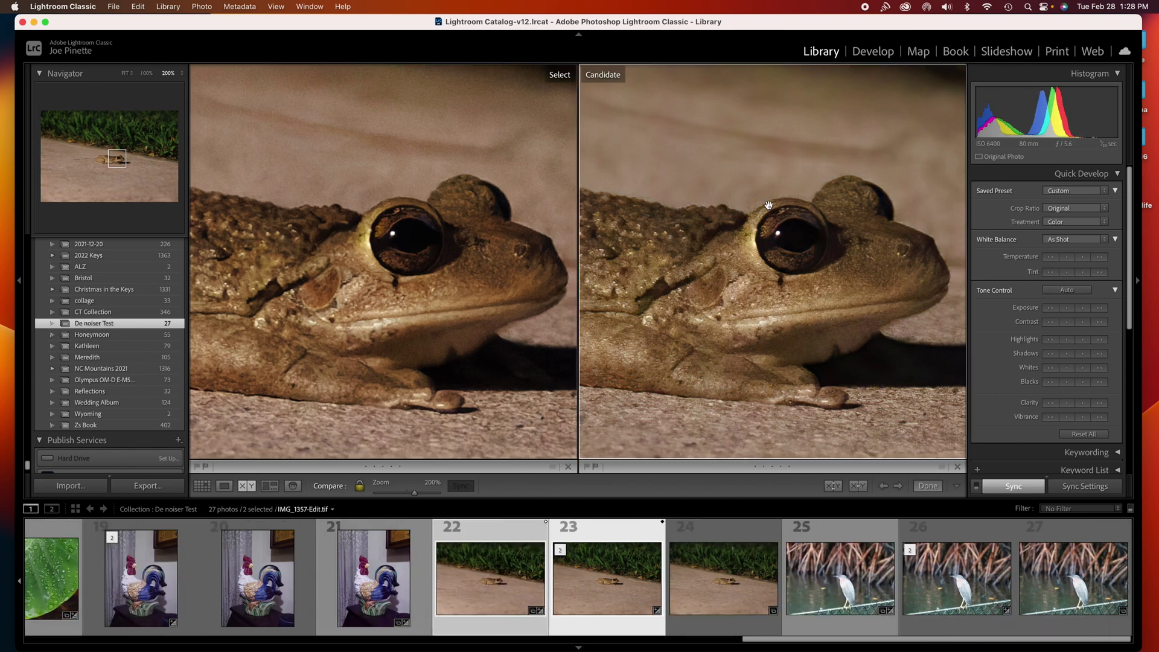
scroll(768, 272, "down", 5)
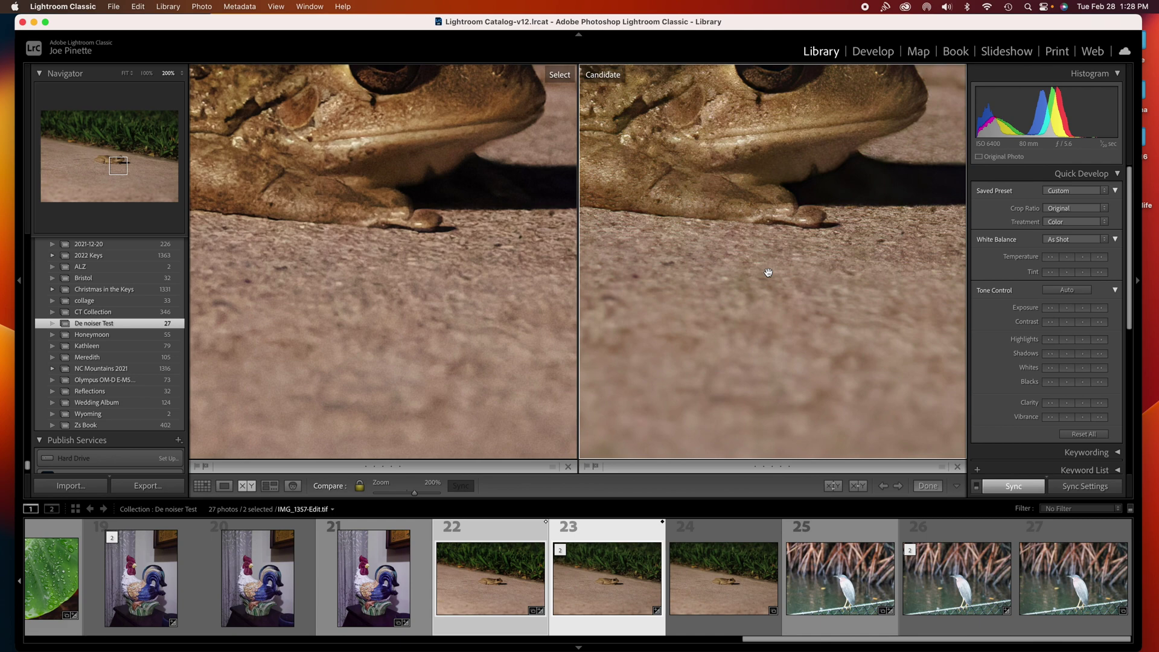
scroll(768, 273, "up", 4)
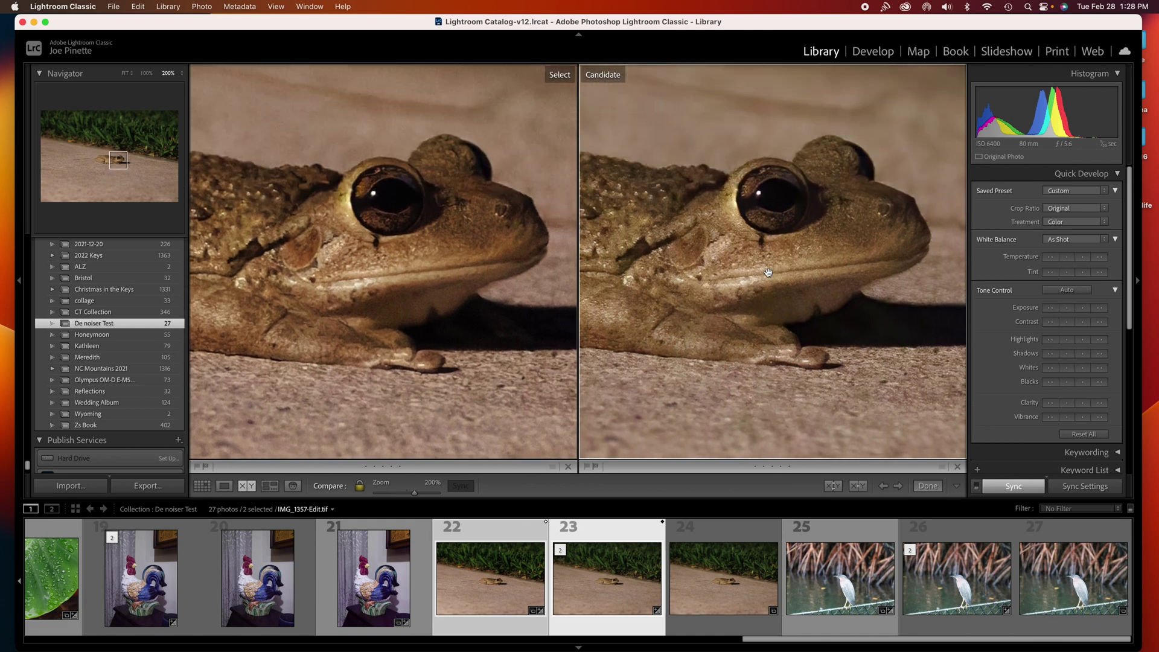
Compare the frog's hind legs, its shadow, the foliage and the pavement in both versions, then return to the full images.
scroll(768, 273, "left", 5)
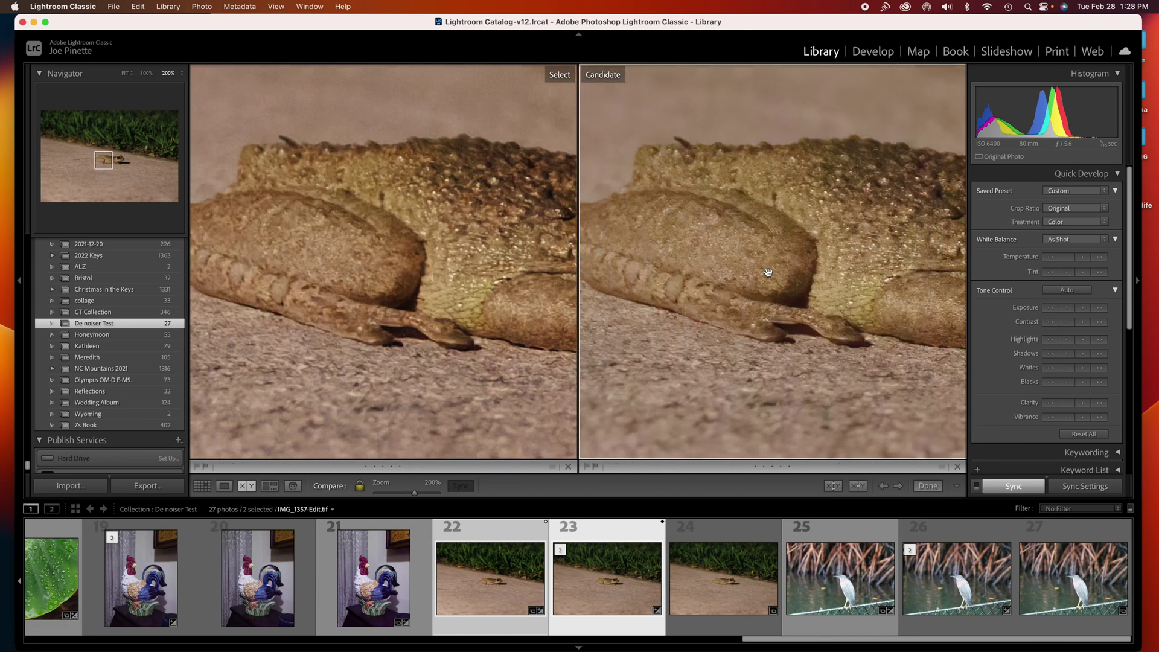
scroll(768, 273, "right", 5)
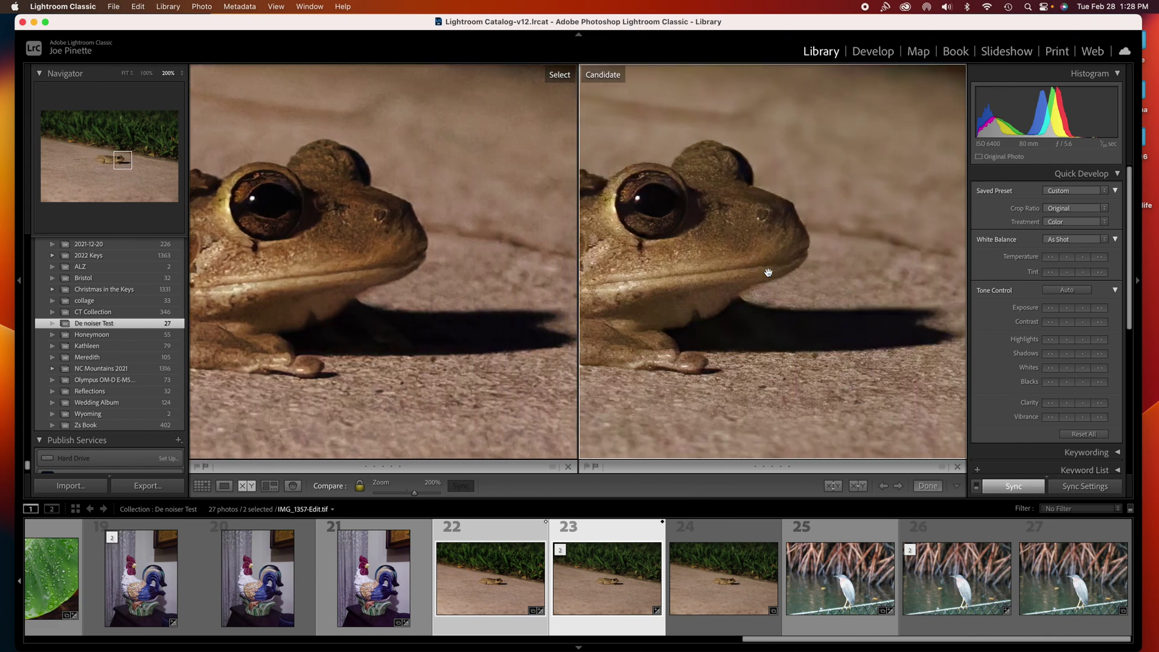
scroll(768, 272, "up", 8)
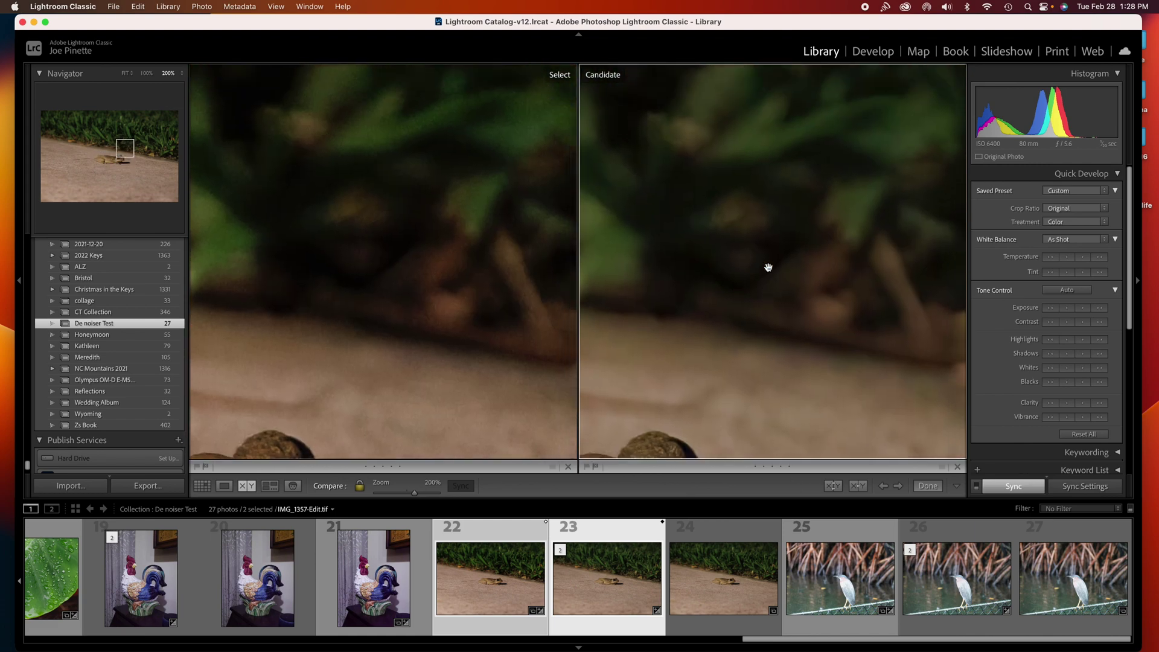
scroll(768, 268, "down", 10)
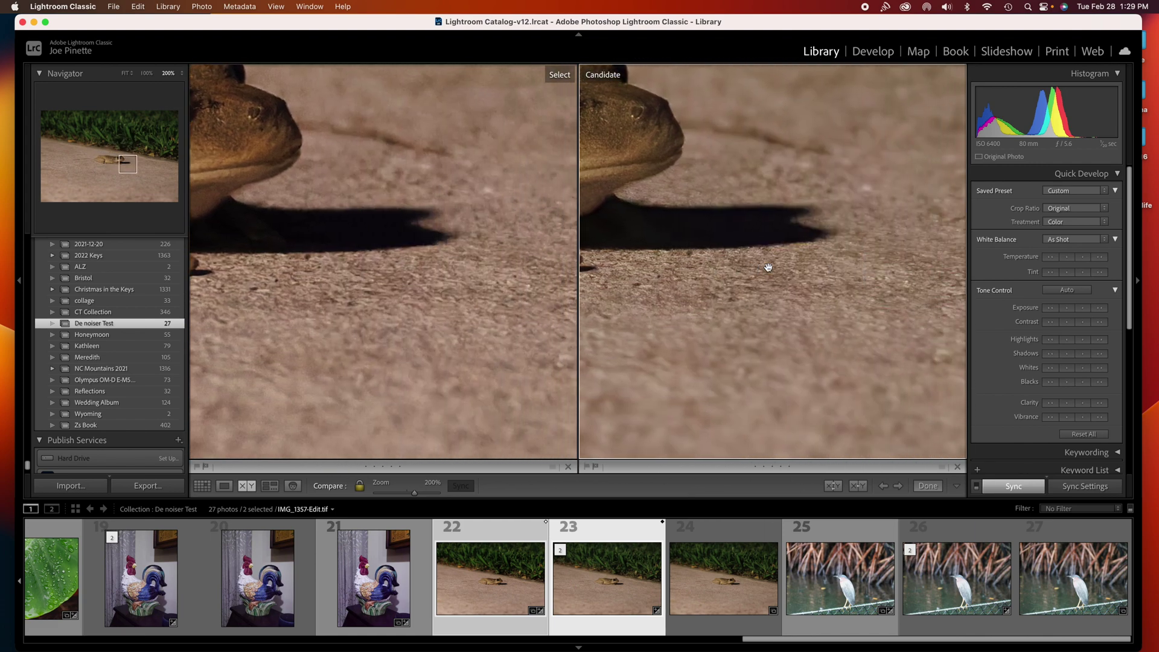
scroll(768, 268, "right", 5)
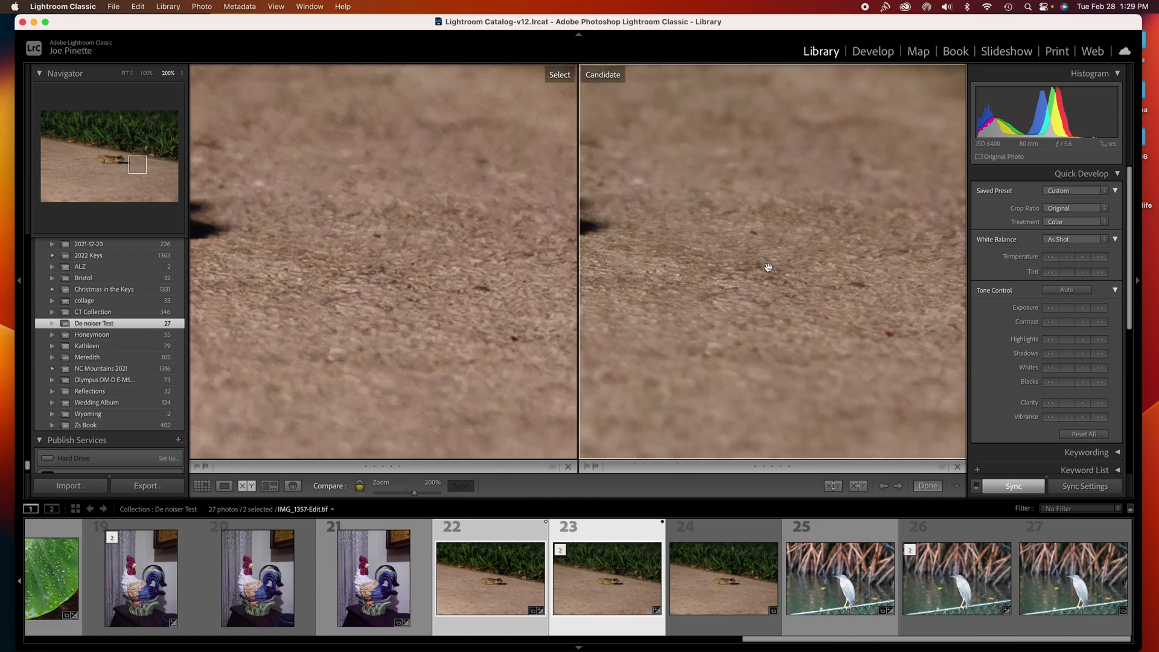
left_click(769, 267)
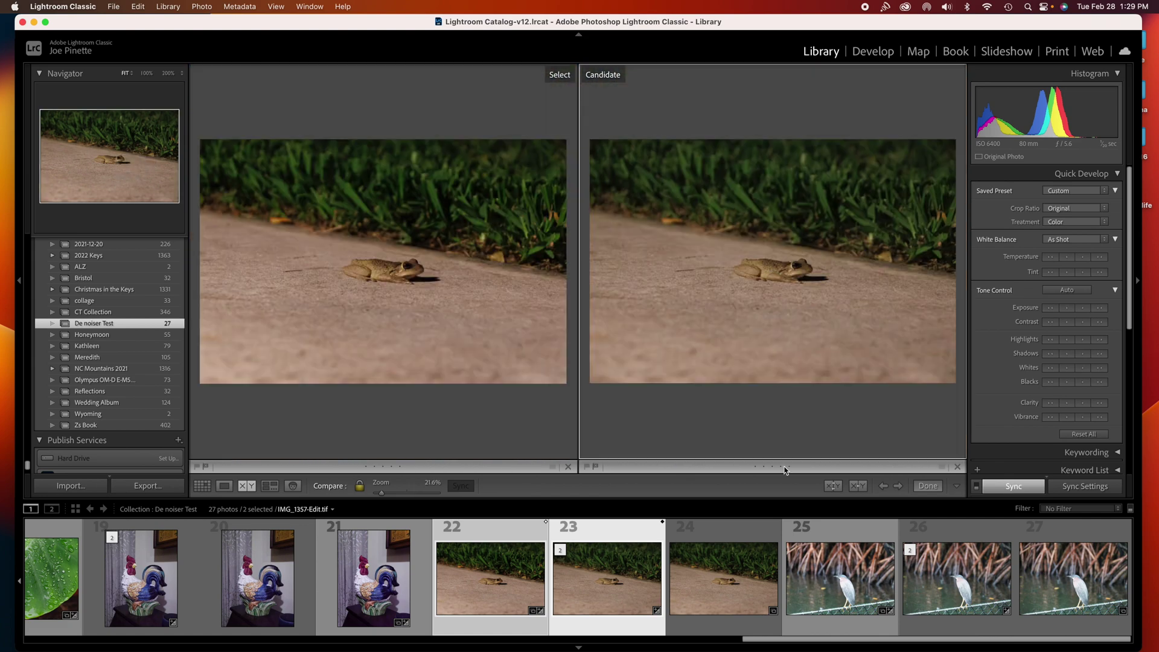
Show the DeepPRIME and Topaz versions of heron photo IMG_2200 side by side and compare the head and blurred background at 200%.
left_click(833, 540)
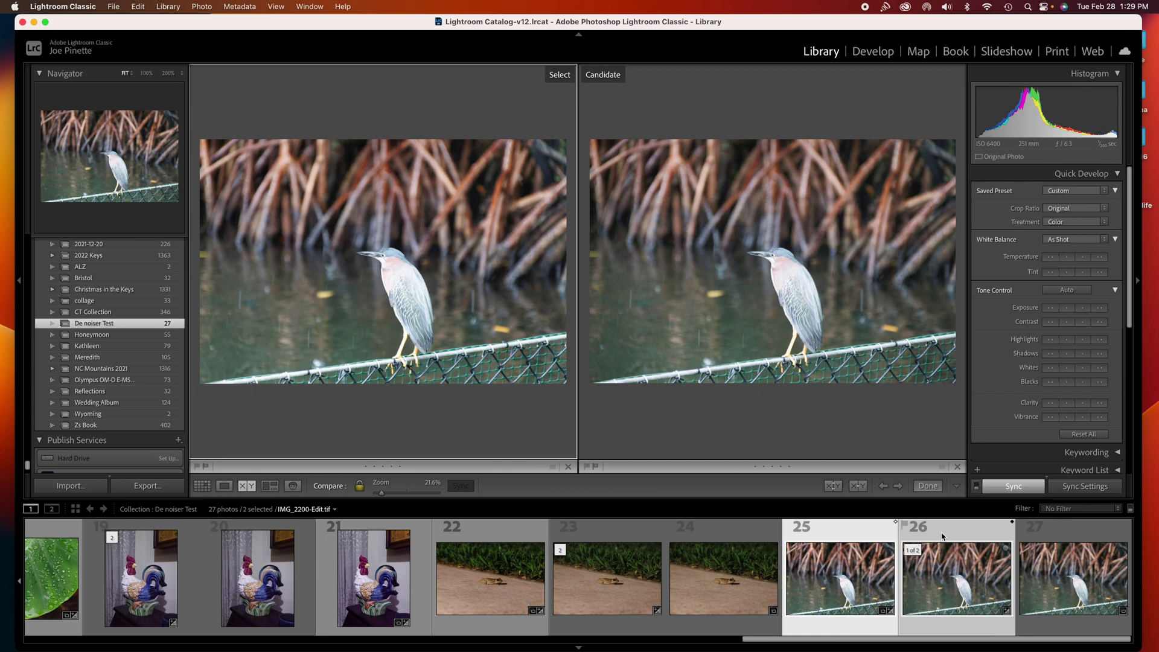
left_click(383, 256)
scroll(383, 256, "up", 5)
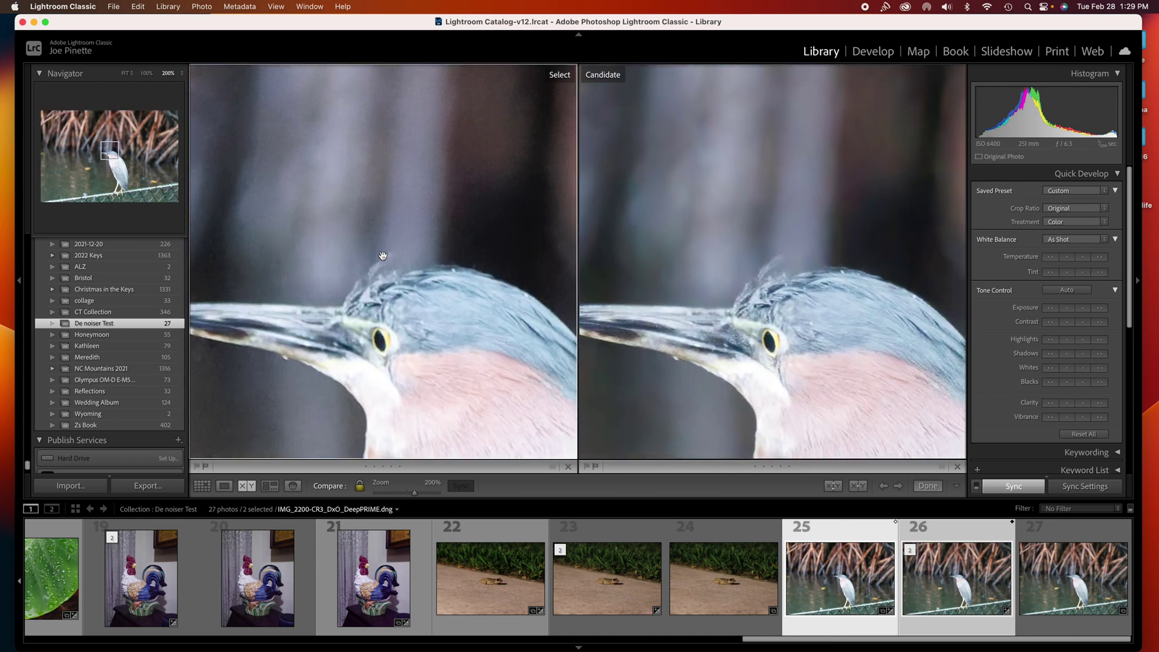
scroll(414, 302, "down", 10)
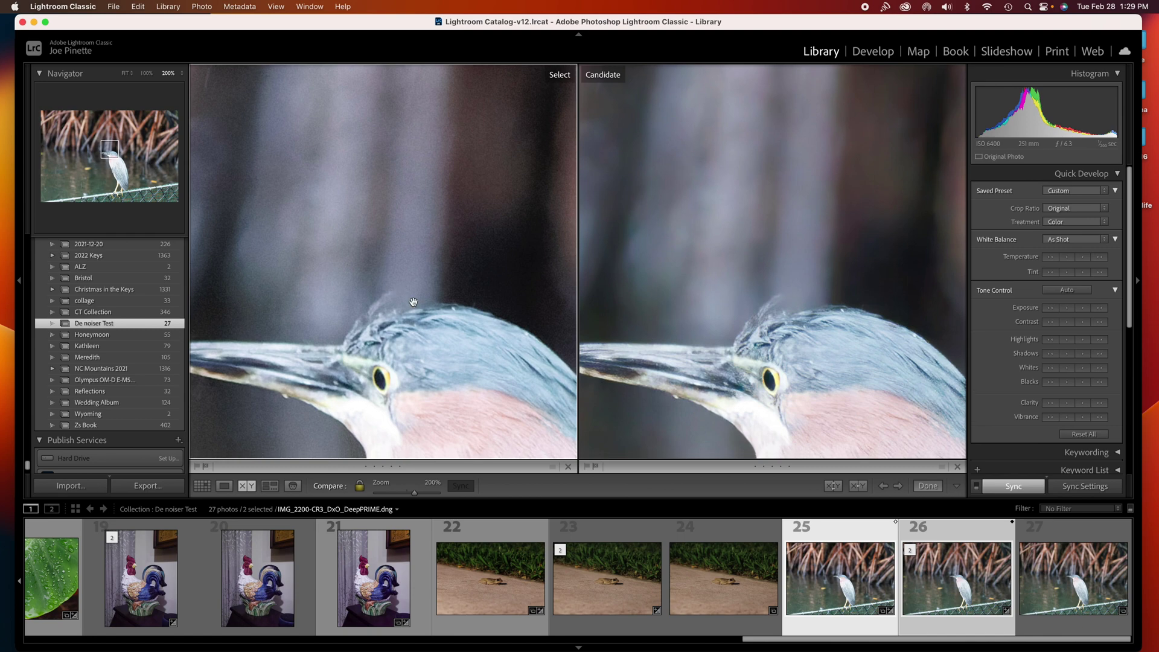
scroll(413, 302, "up", 3)
scroll(544, 299, "right", 3)
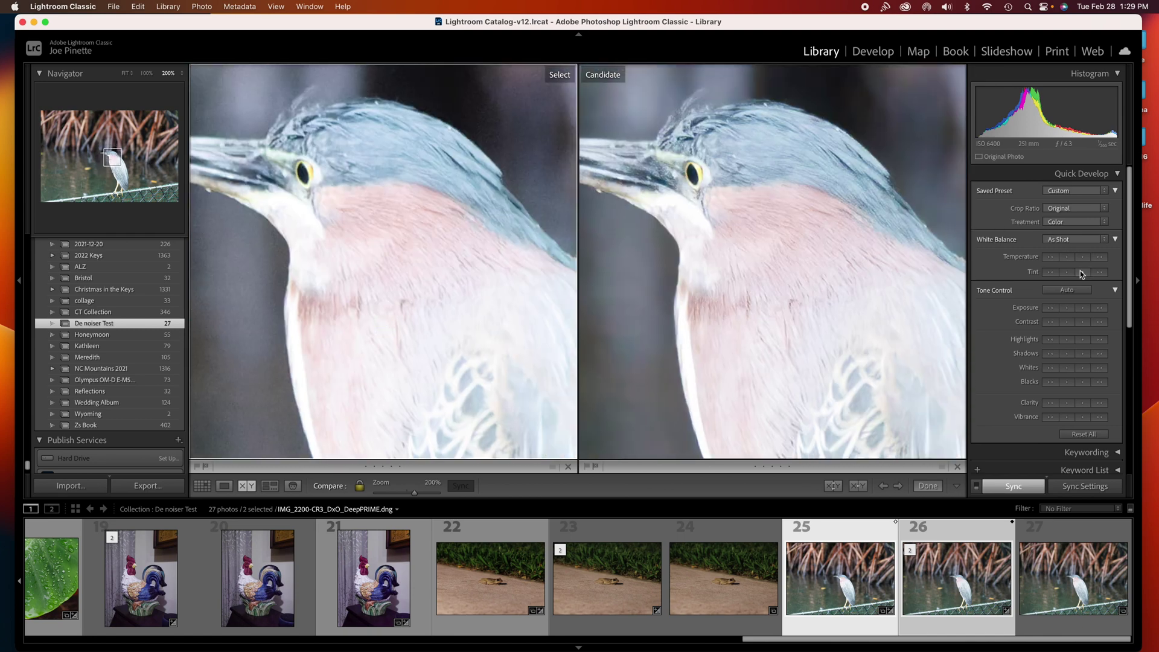
Lower the exposure of the DeepPRIME version of the heron photo by three small increments.
left_click(1067, 308)
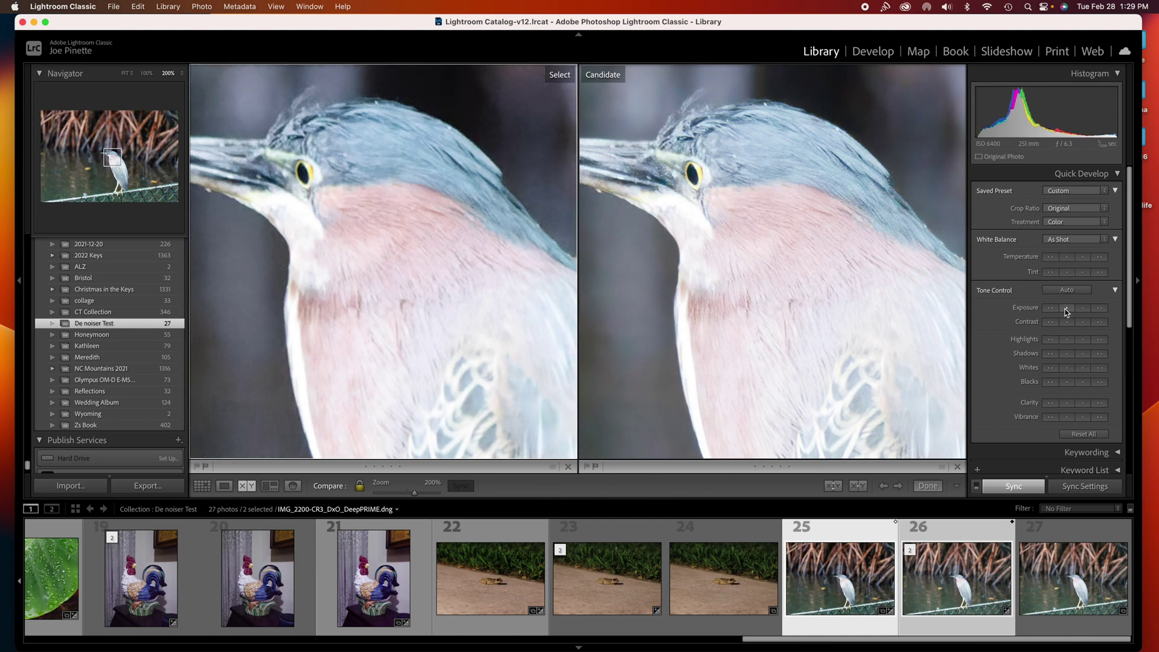
left_click(1067, 308)
left_click(1067, 308)
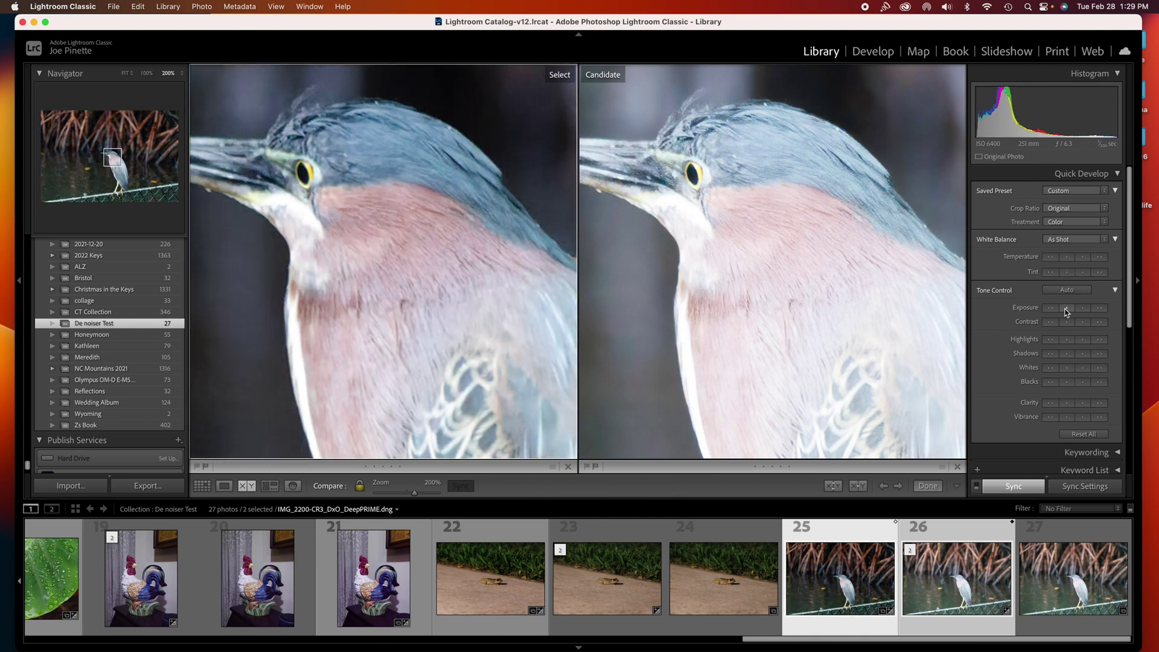
Restore both heron versions in Compare view and adjust the Topaz version's exposure to roughly match the darkened DeepPRIME version.
left_click(858, 486)
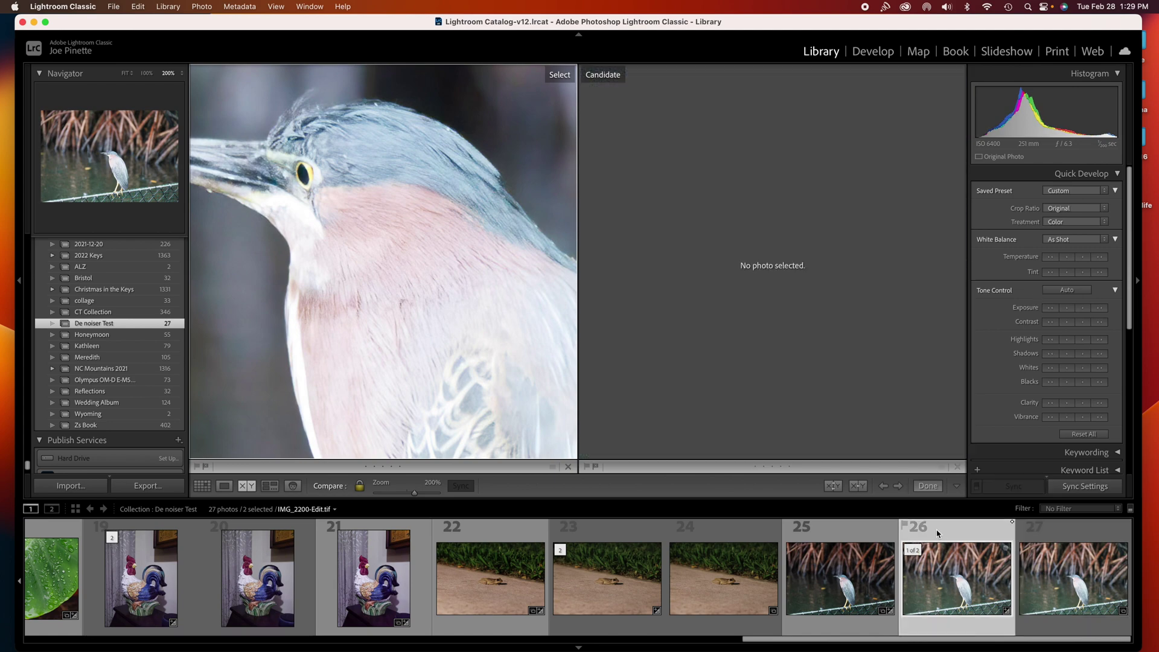
left_click(862, 532)
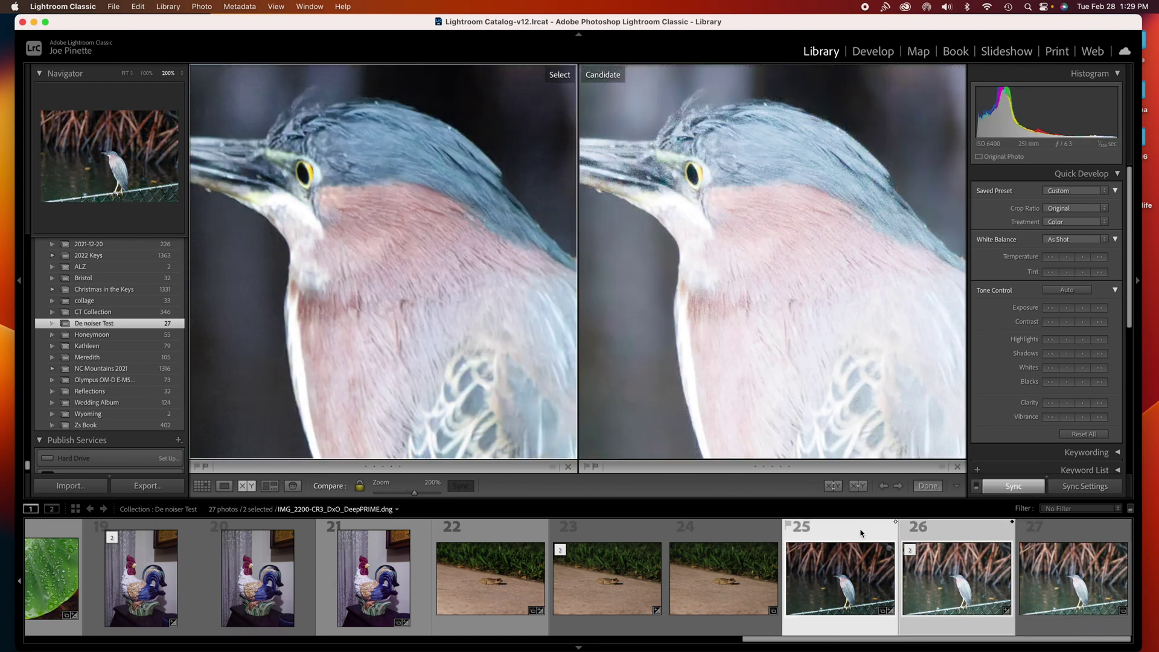
left_click(717, 414)
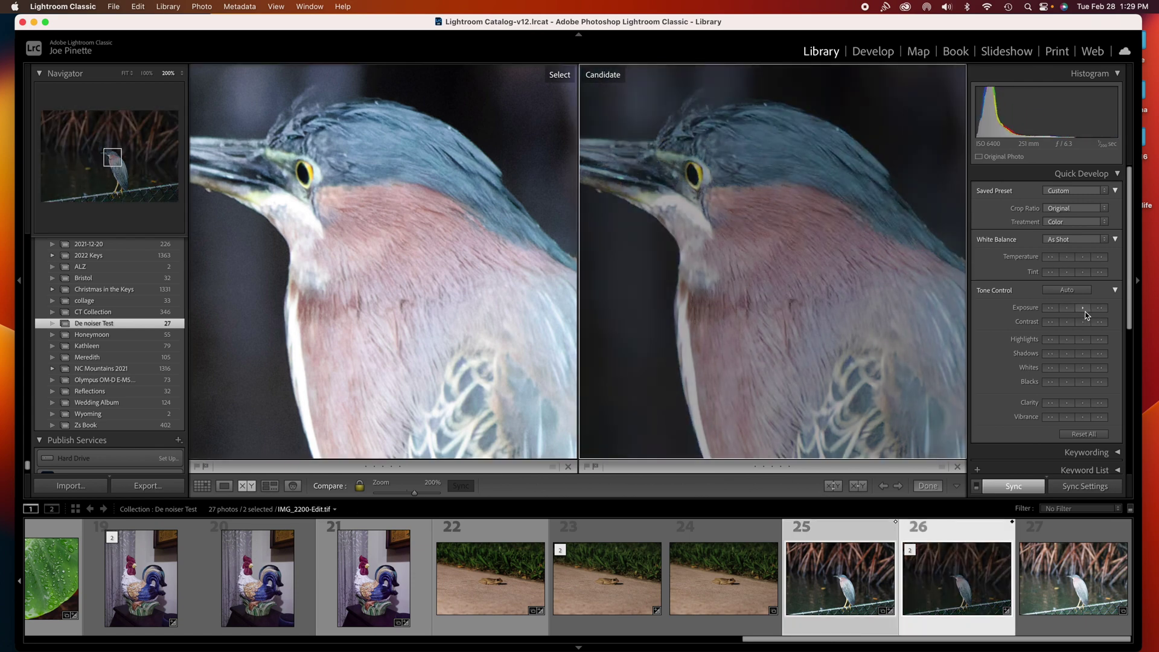
left_click(1085, 309)
left_click(1085, 309)
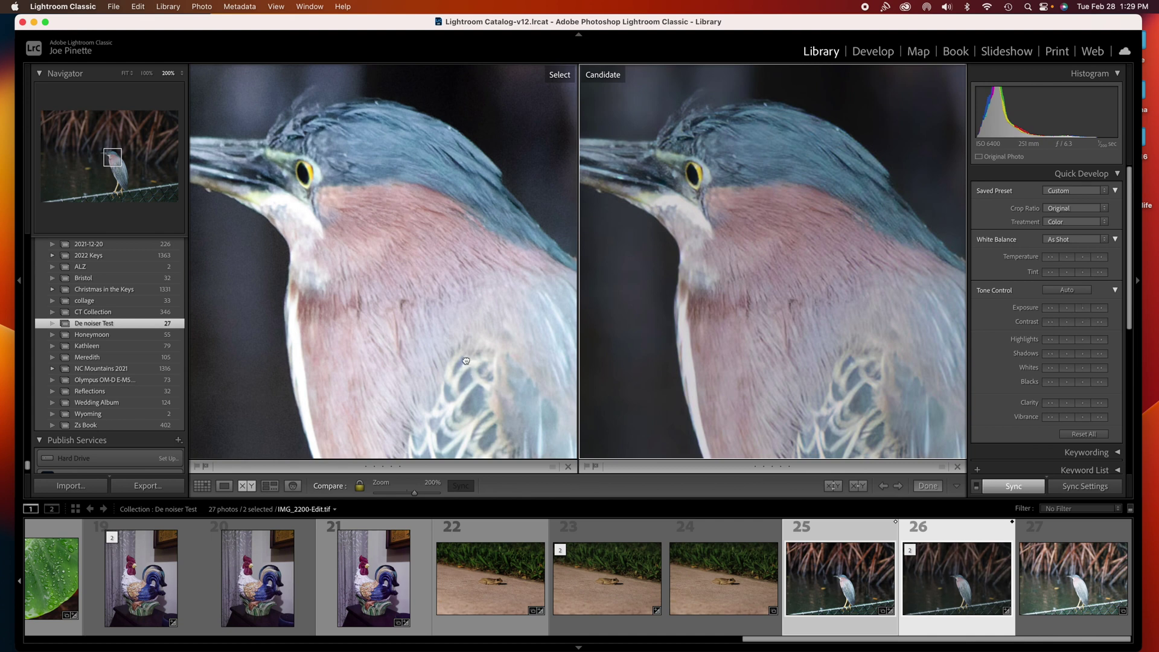
Reduce the highlights of the DeepPRIME version of the heron photo by two small increments.
left_click(947, 404)
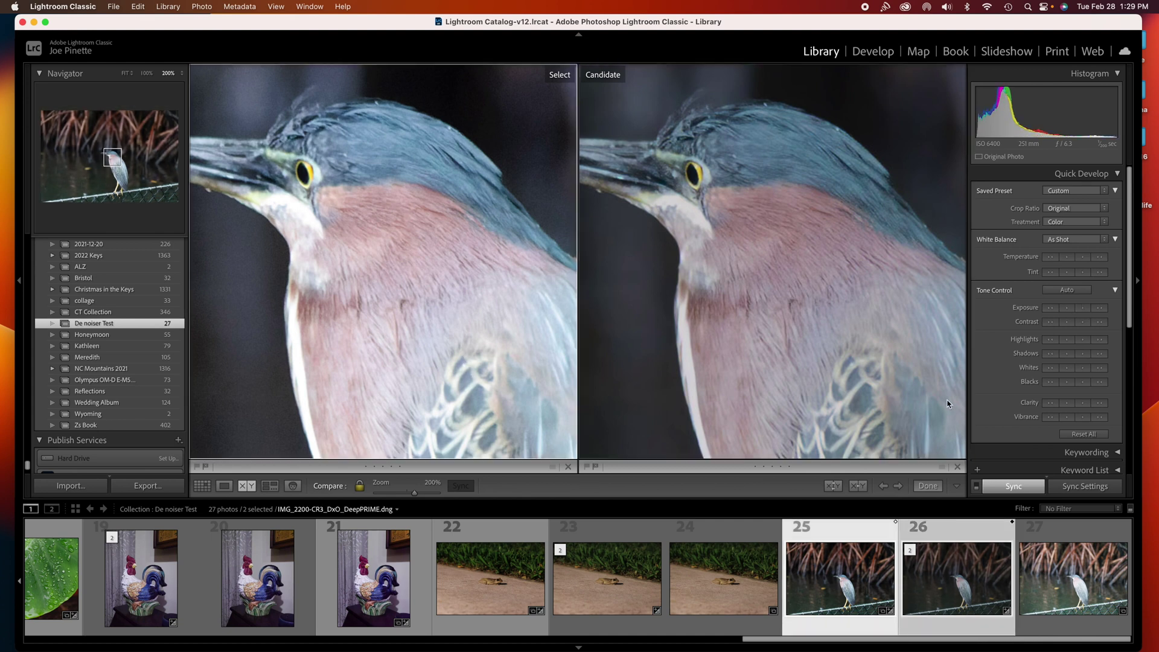
left_click(1068, 340)
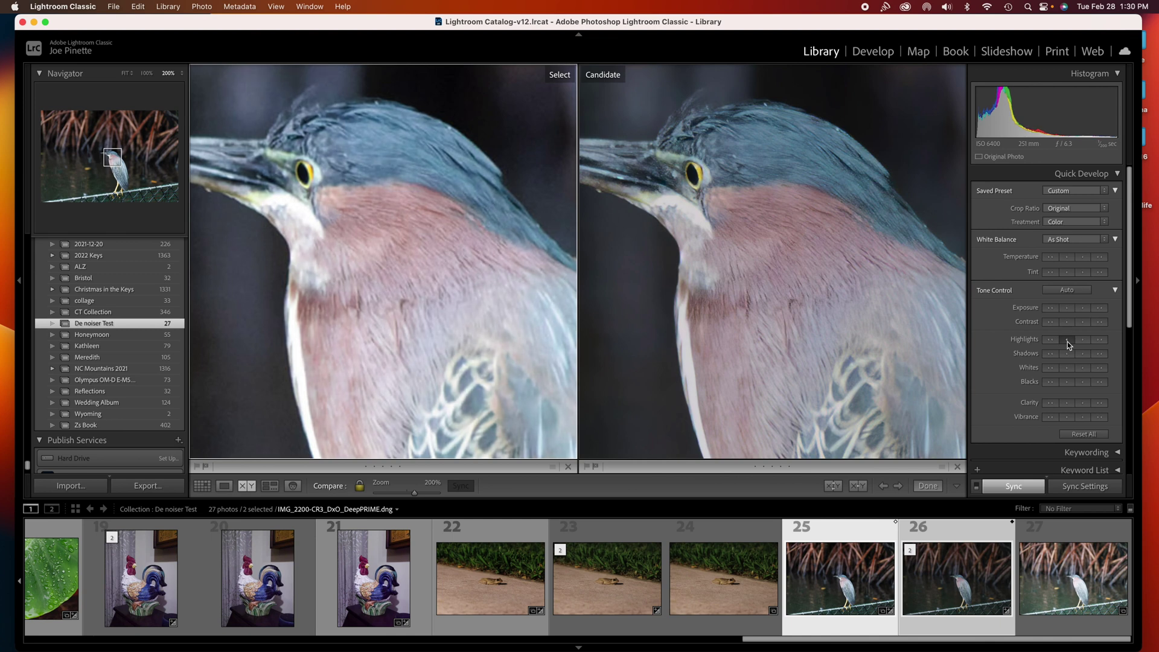
left_click(1068, 341)
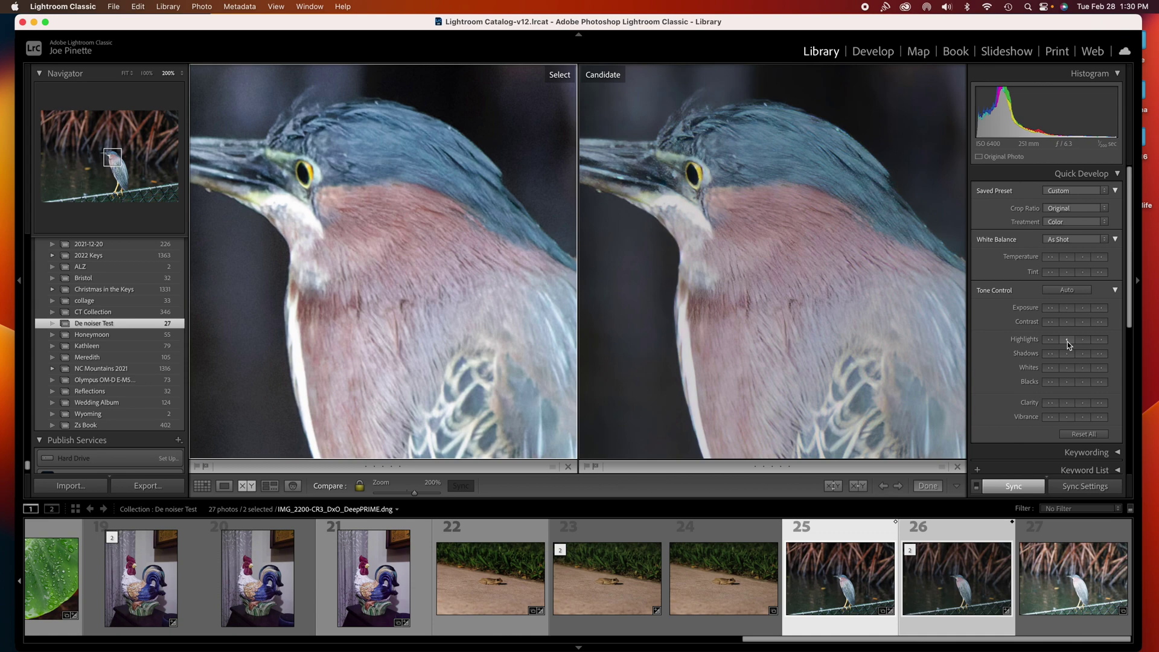
View both adjusted heron images in full, then compare the head, back and wing feathers at 200%.
left_click(877, 289)
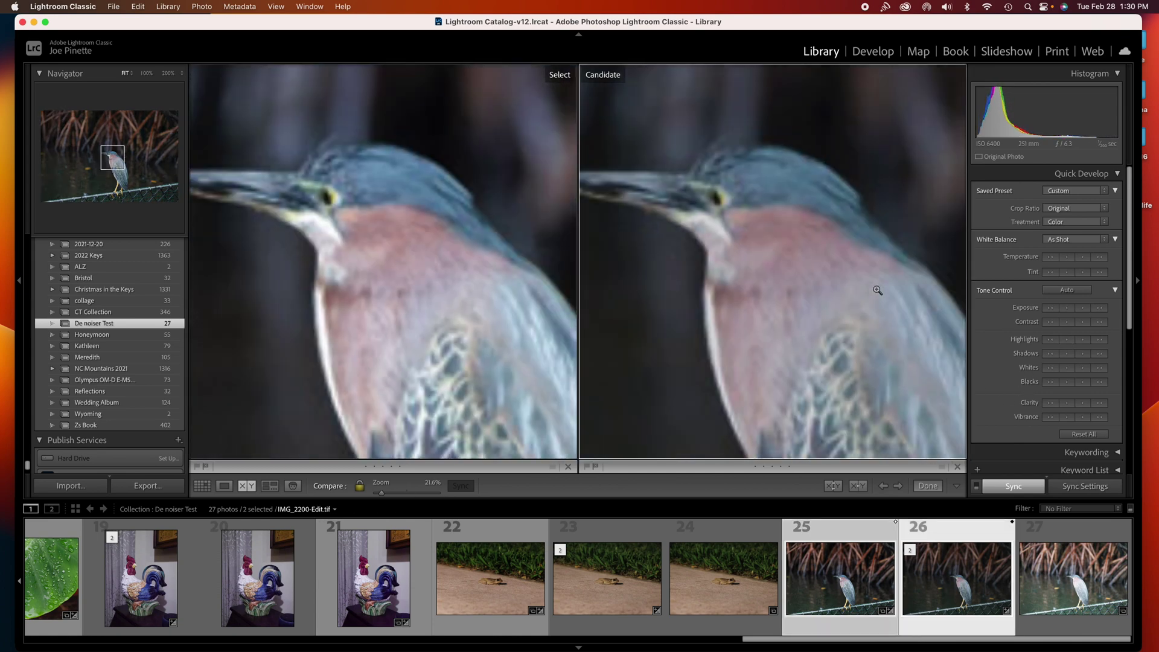
left_click(878, 290)
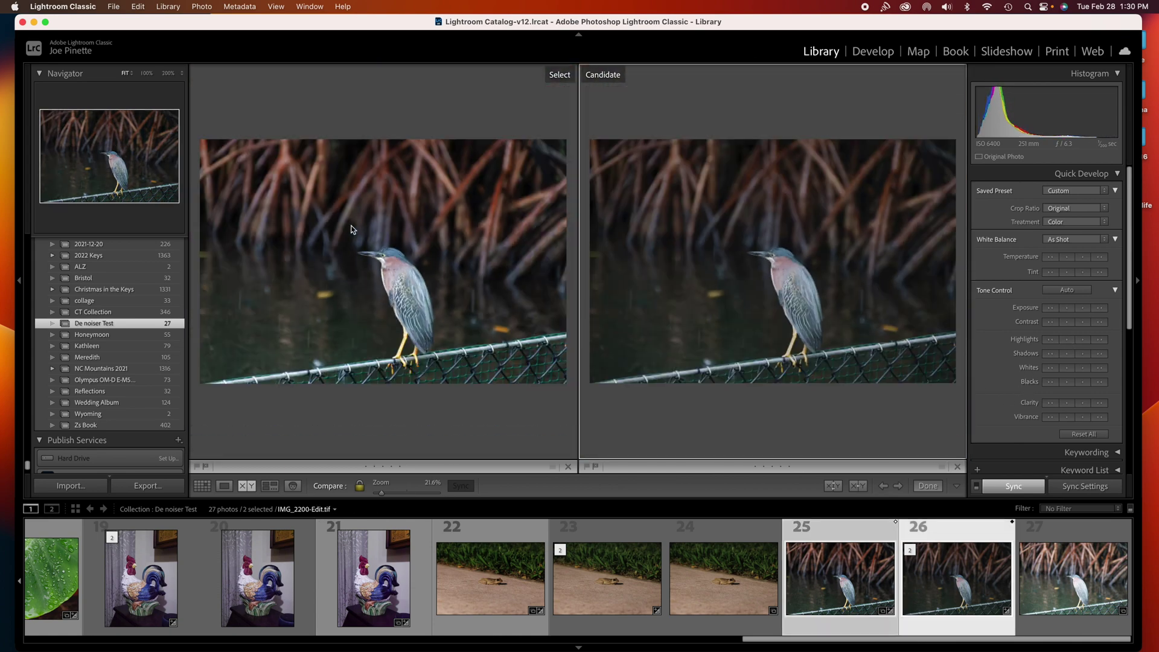
left_click(378, 256)
left_click(378, 256)
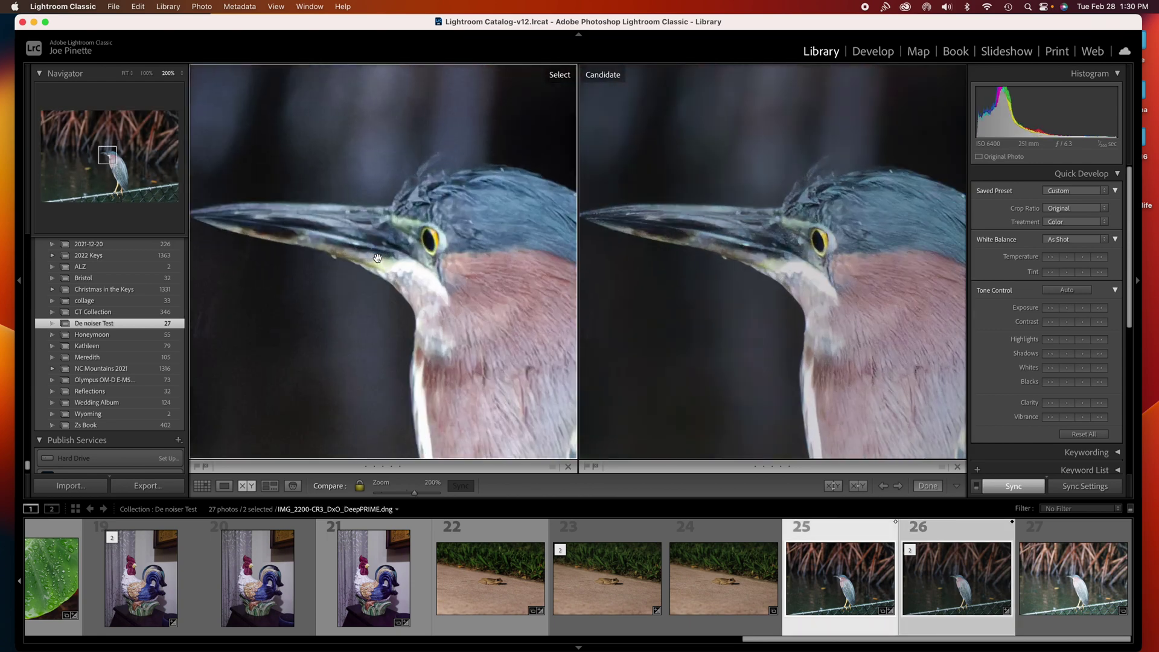
scroll(378, 259, "right", 10)
scroll(378, 259, "down", 5)
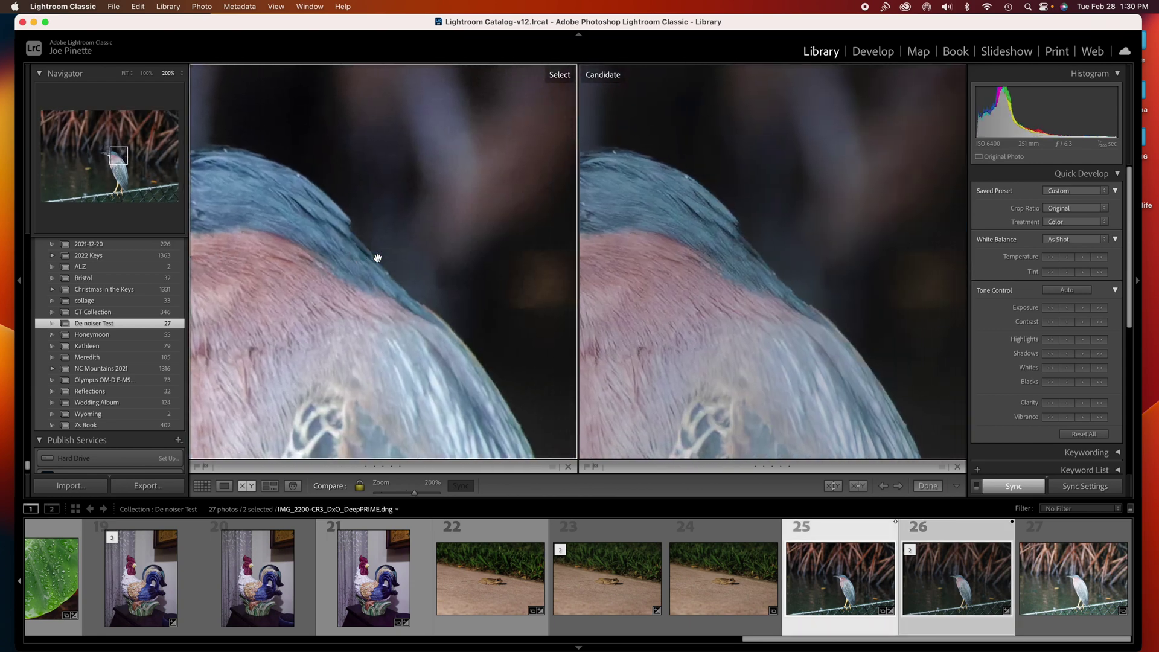
scroll(378, 258, "down", 1)
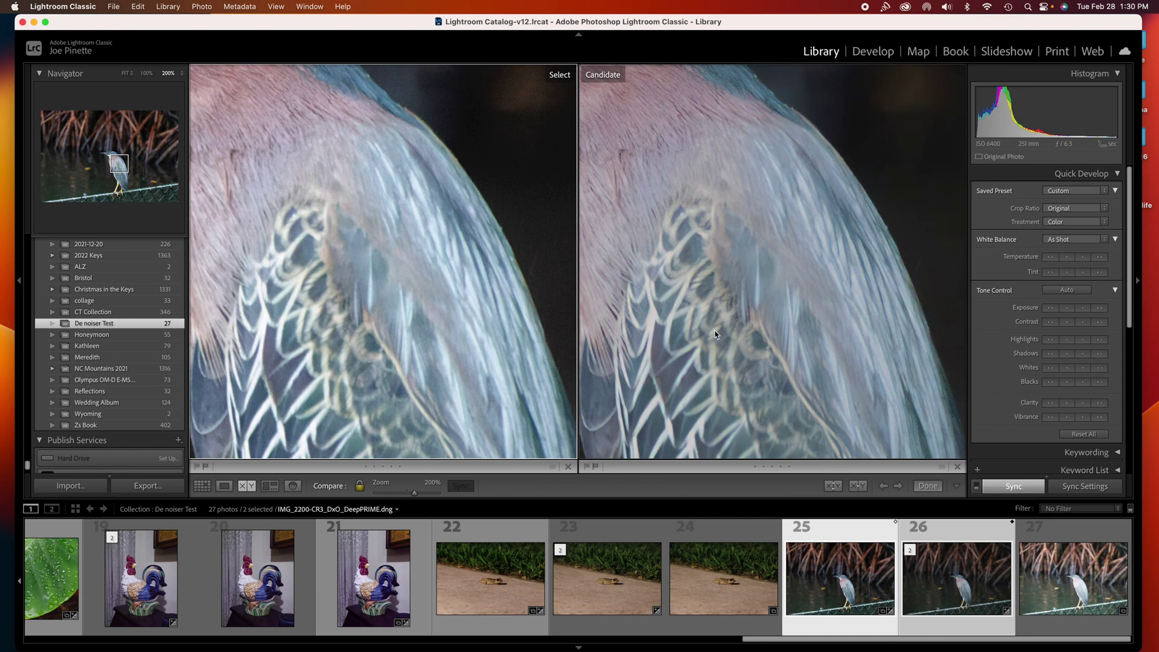
Compare the heron's legs, the fence wire, the tail feathers and the dark water in both versions at 200%.
scroll(715, 334, "down", 8)
scroll(716, 334, "down", 5)
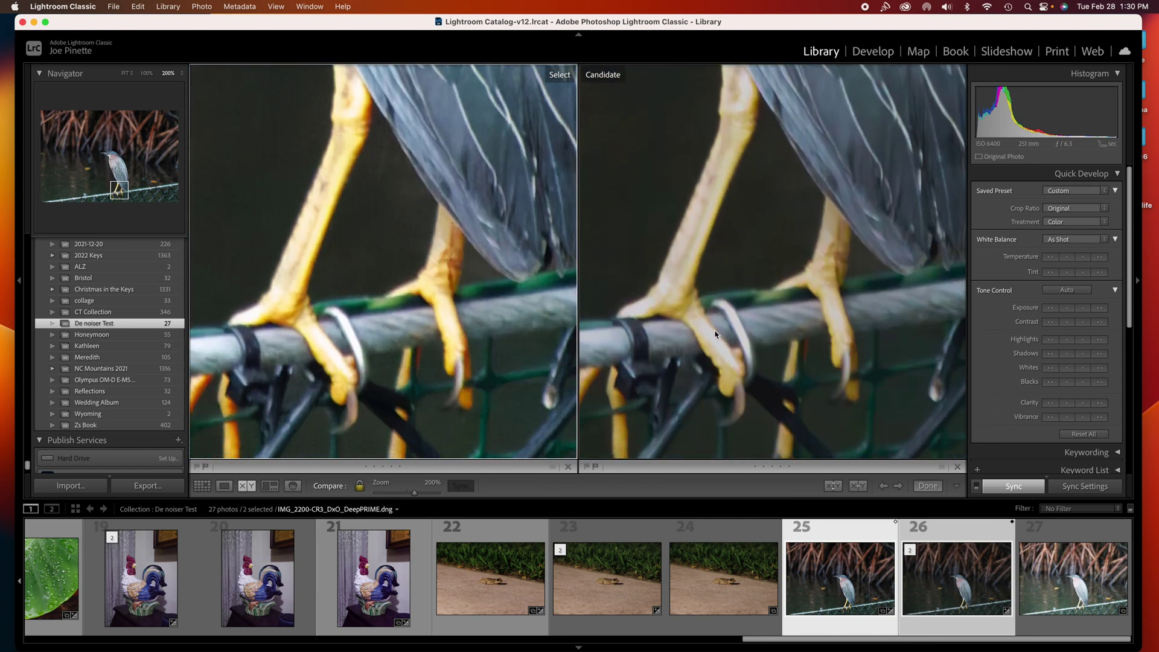
scroll(715, 334, "right", 6)
scroll(715, 334, "down", 2)
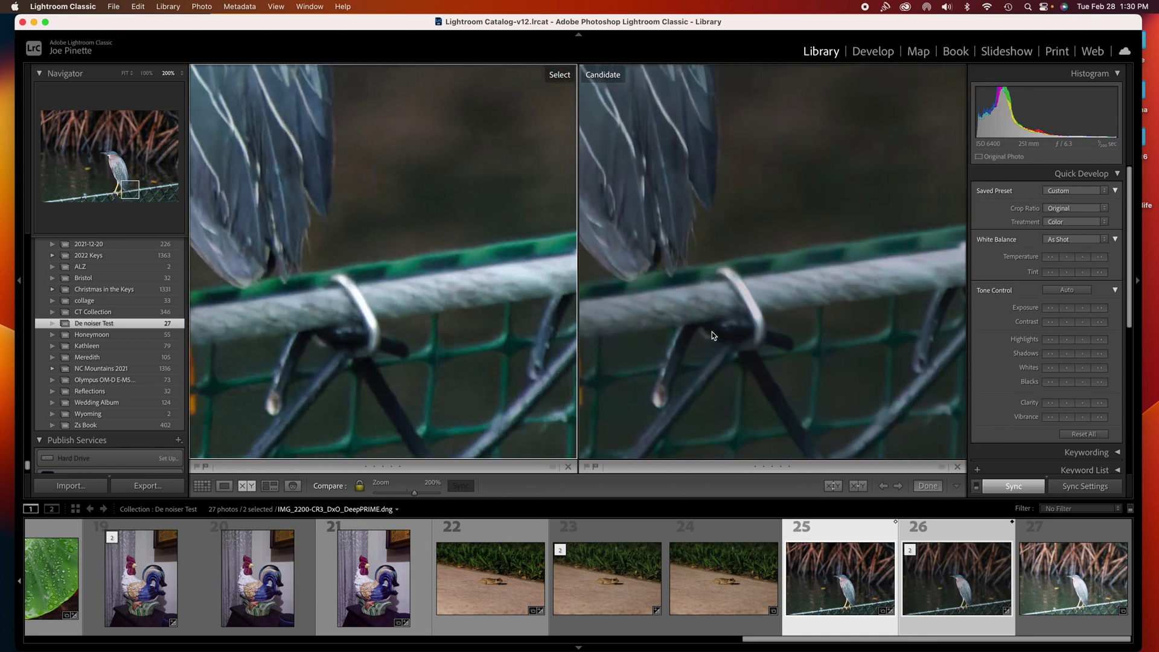
scroll(712, 331, "up", 5)
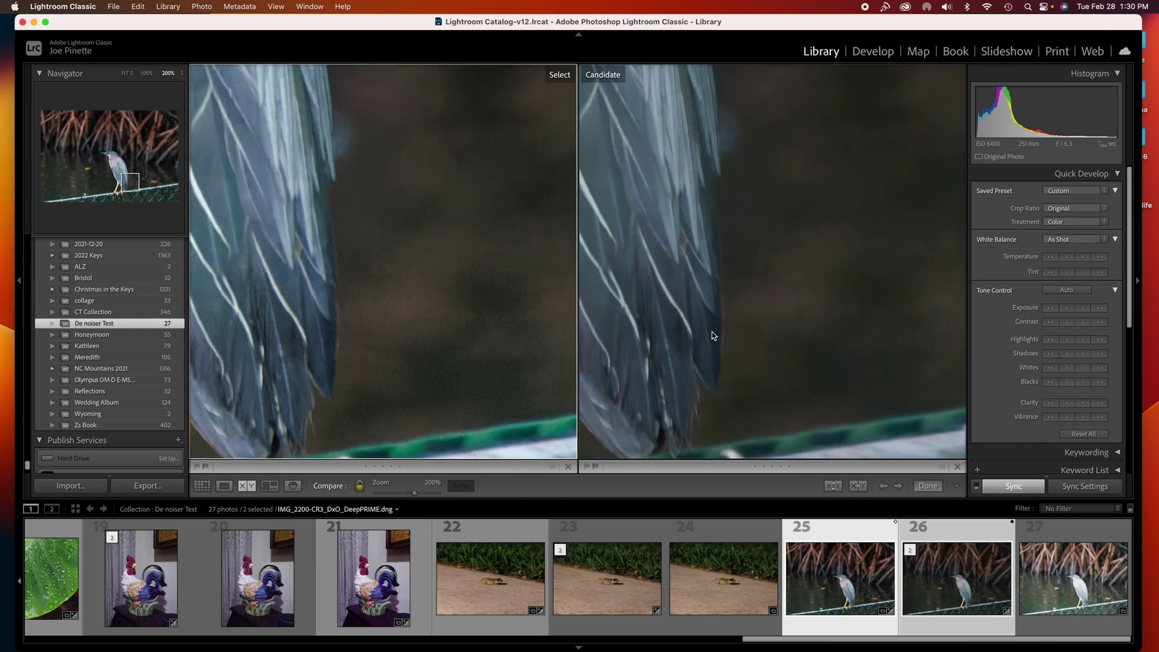
scroll(712, 332, "left", 4)
scroll(712, 332, "down", 3)
scroll(712, 332, "right", 3)
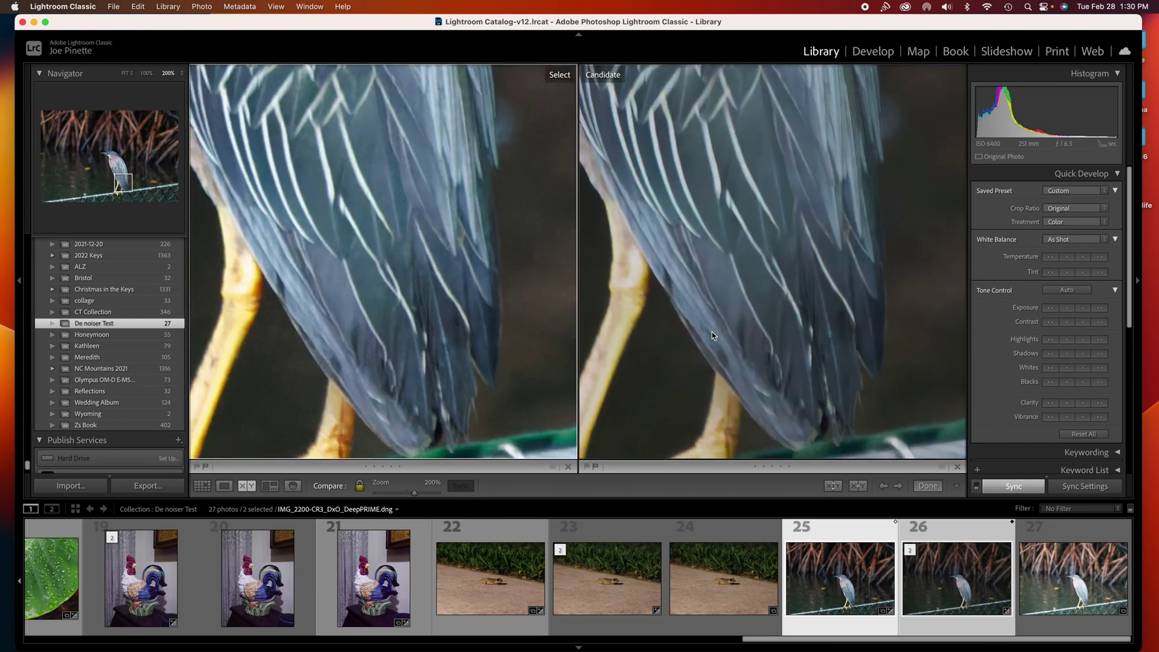
View the compared heron versions in full, then place the original IMG_2200.CR3 beside the Topaz version in Compare view.
scroll(1110, 327, "down", 4)
scroll(1110, 327, "up", 4)
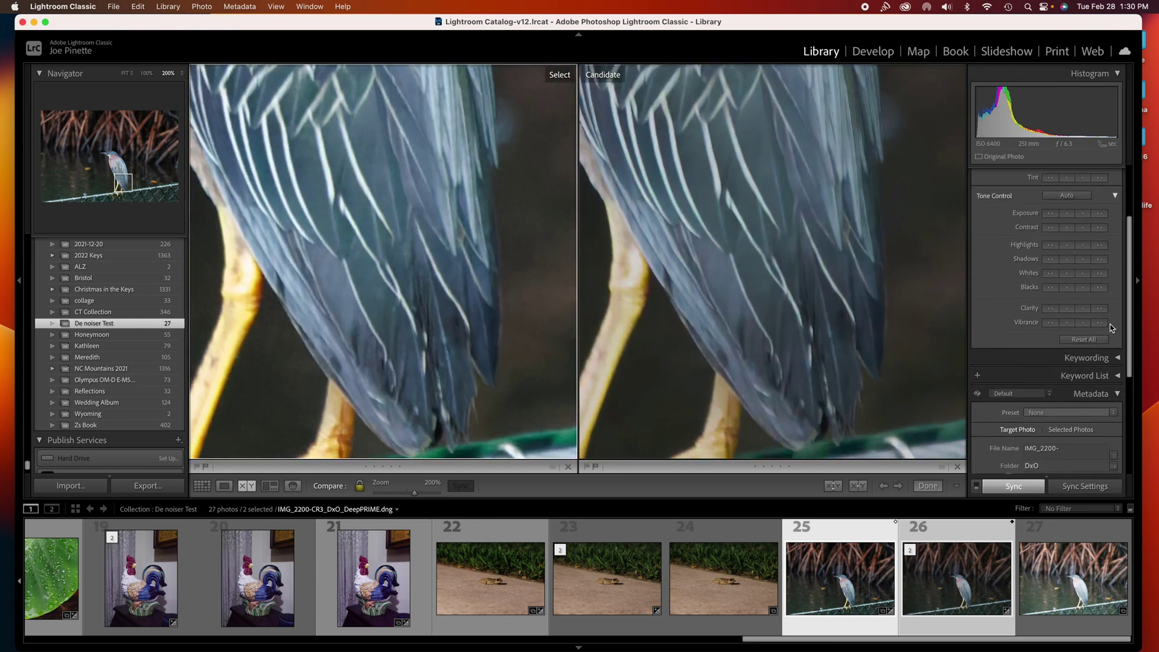
left_click(400, 199)
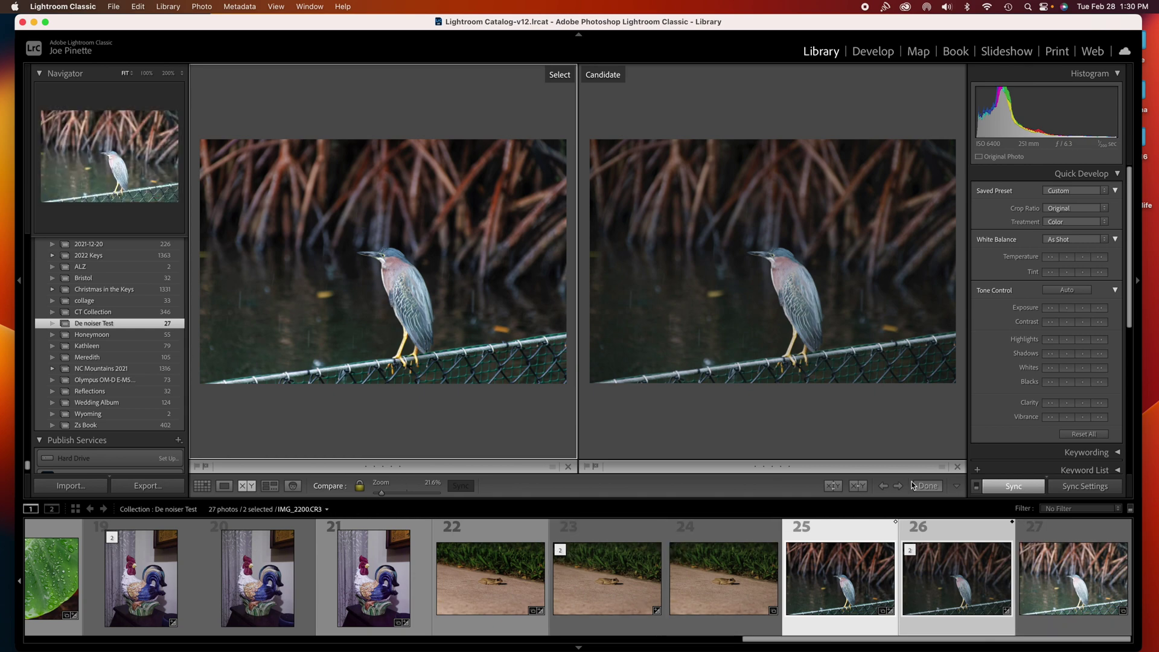
left_click(223, 486)
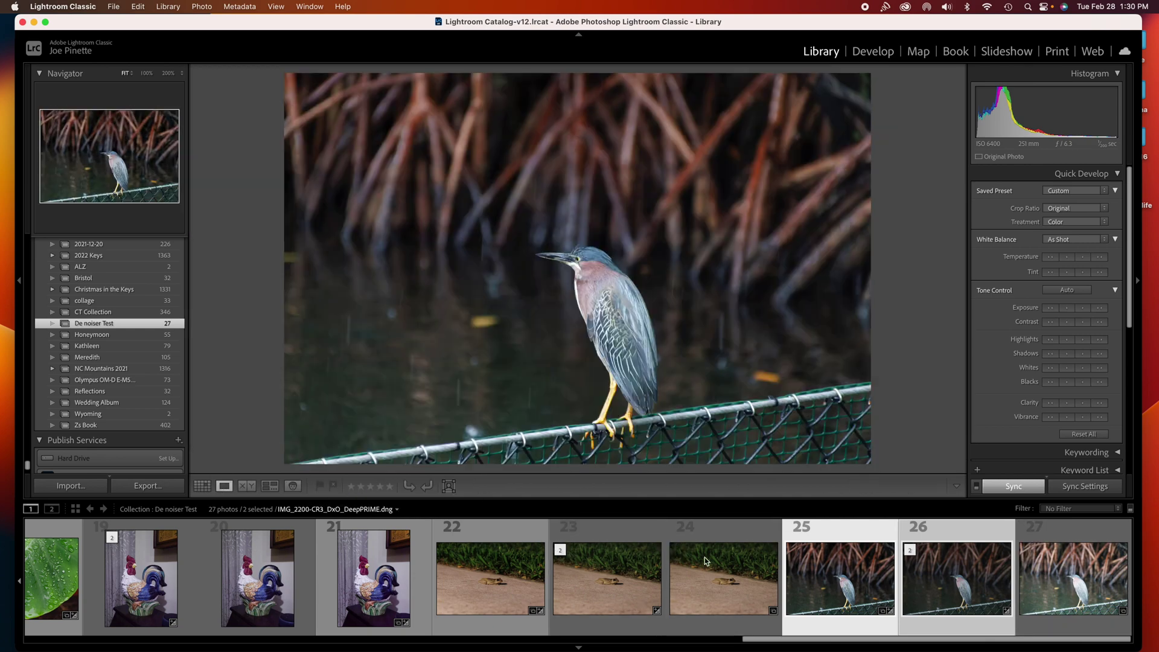
left_click(1082, 539)
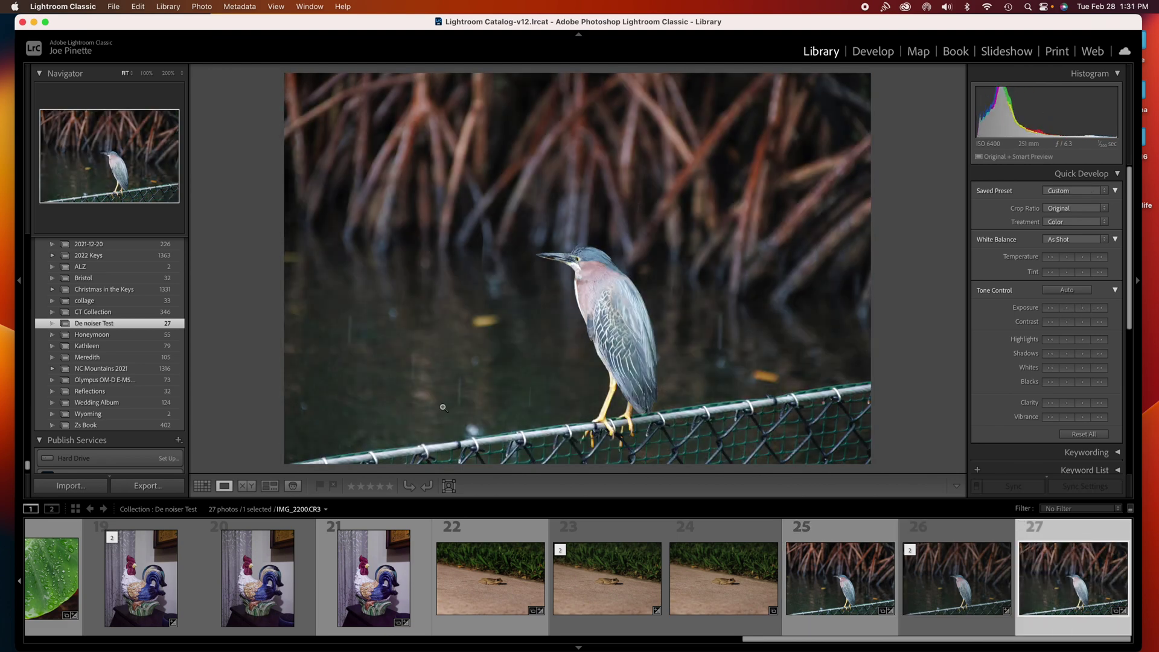
left_click(240, 485)
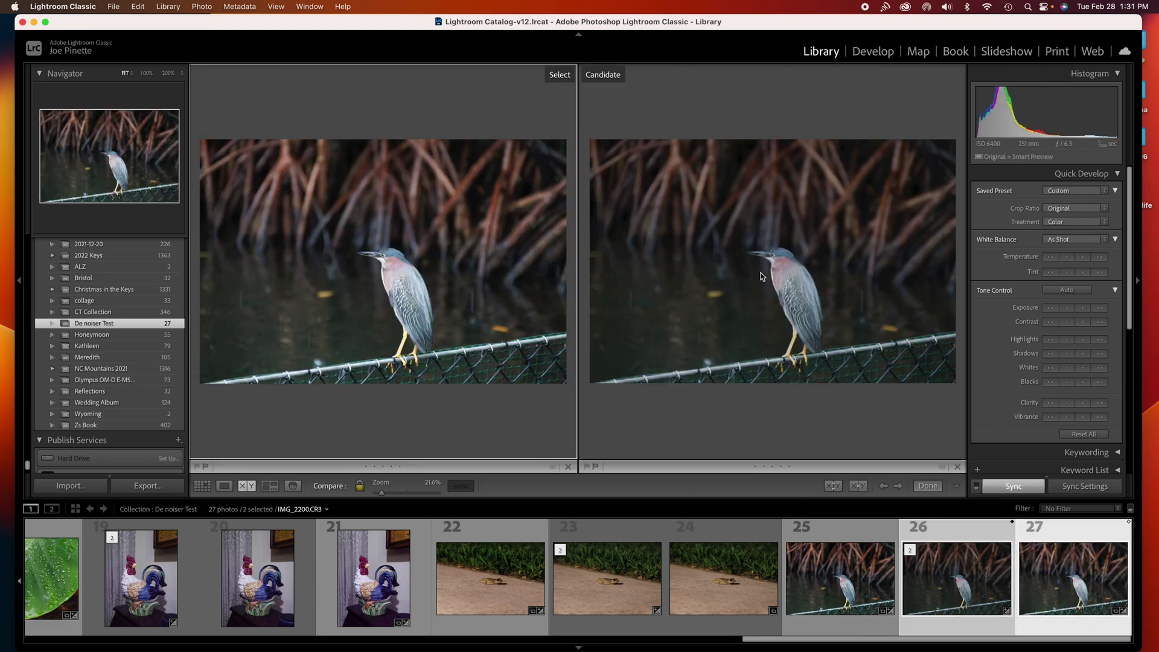
Compare the heron's beak, eye, head and neck feathers in the original and Topaz versions at 200%.
left_click(784, 282)
left_click(785, 282)
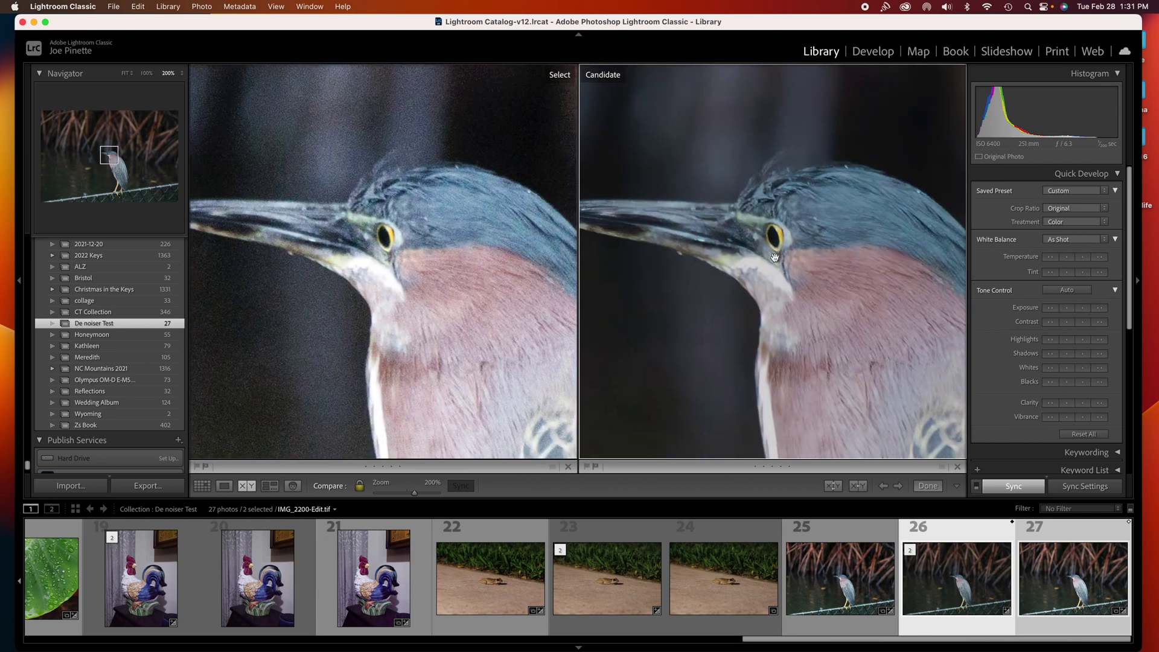
scroll(775, 254, "left", 3)
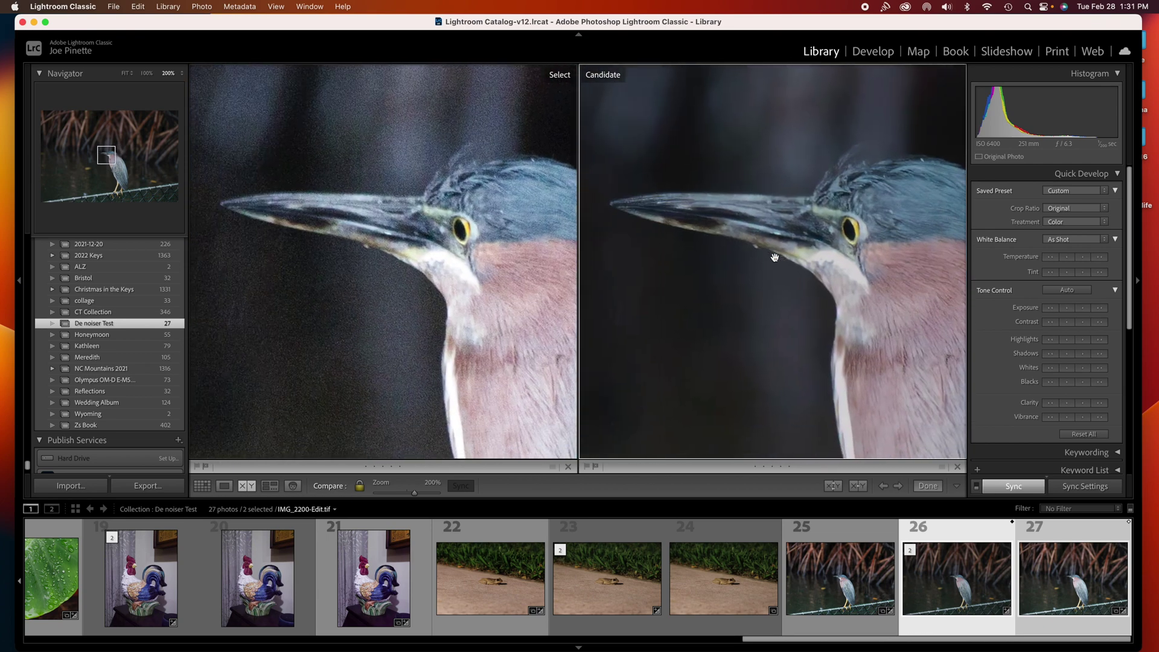
scroll(775, 258, "right", 5)
scroll(775, 258, "down", 3)
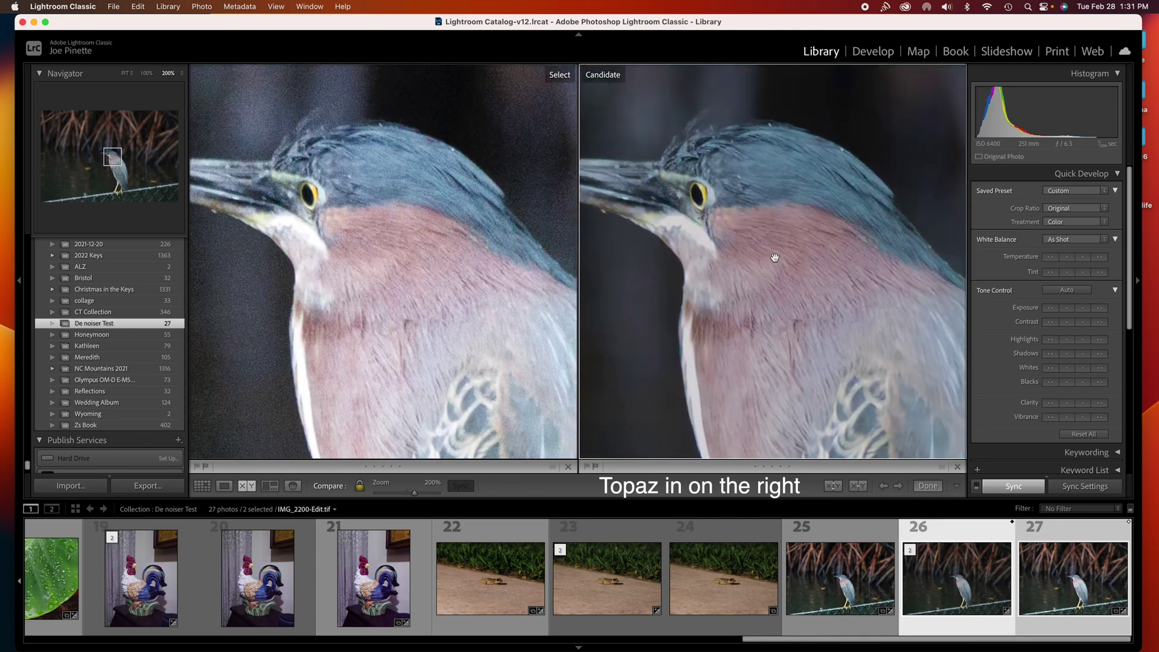
scroll(775, 258, "up", 3)
scroll(774, 258, "left", 3)
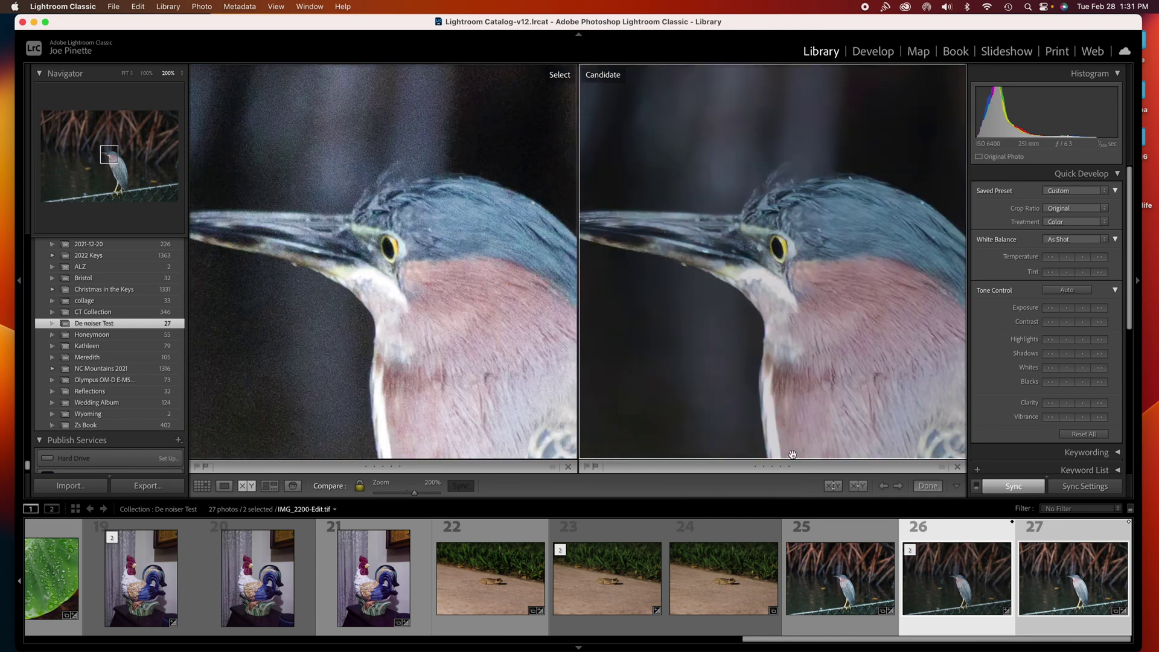
Pair the DeepPRIME and Topaz heron versions, compare the wing feathers and head at 200%, and return to the full view.
left_click(956, 539)
left_click(852, 537)
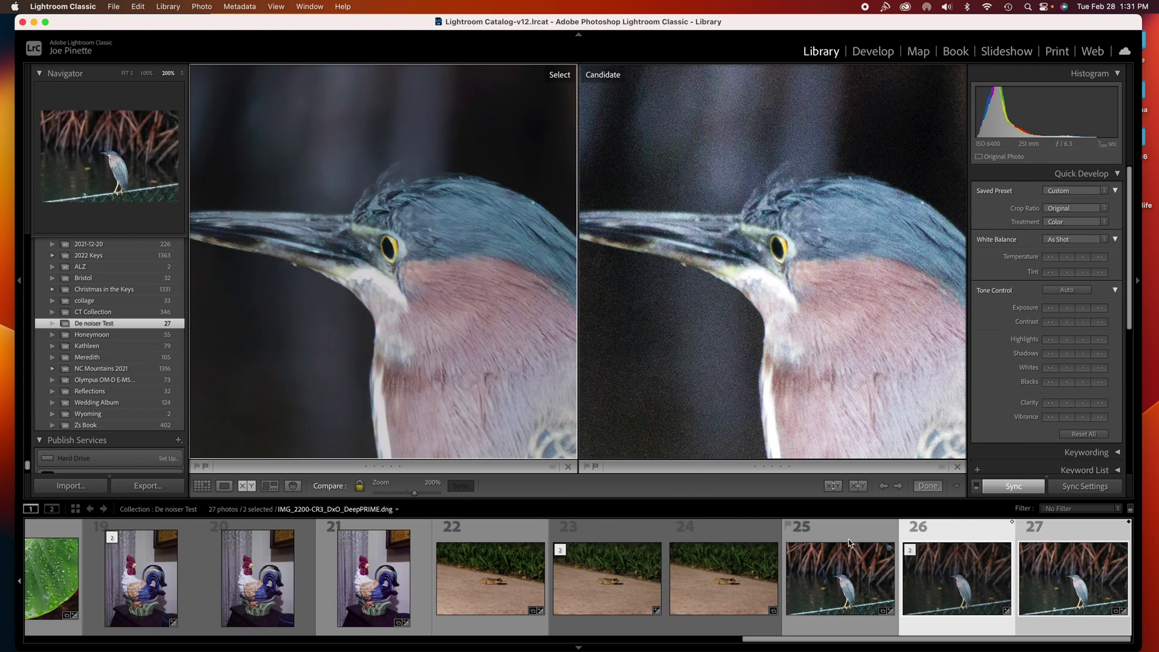
scroll(835, 282, "up", 5)
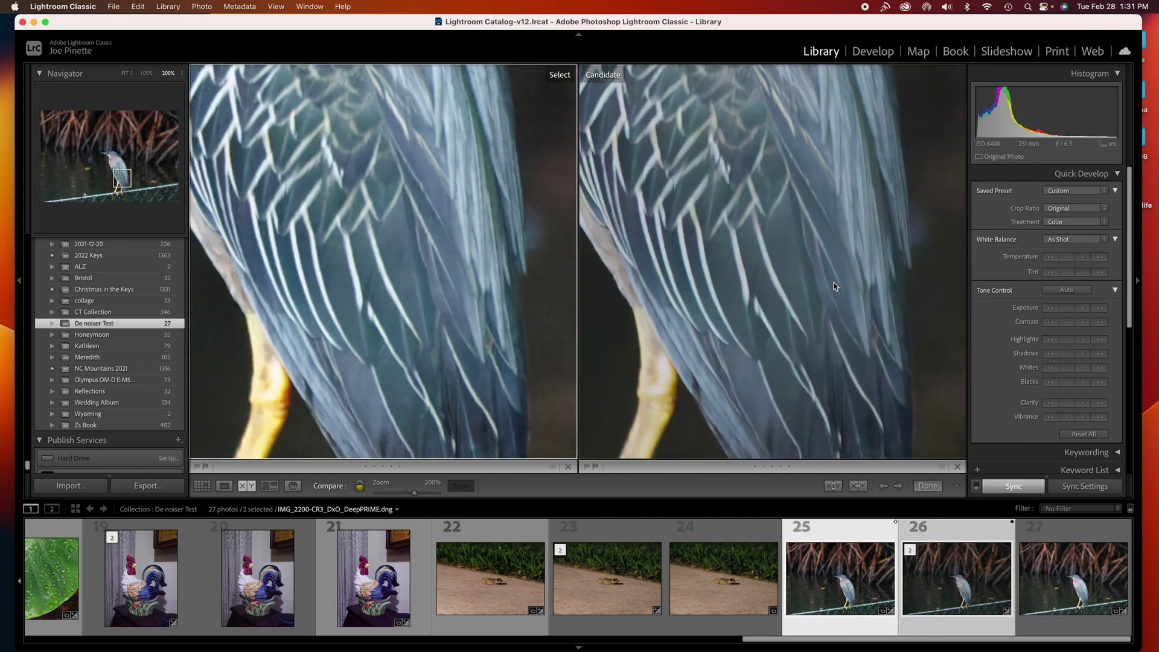
scroll(835, 293, "up", 5)
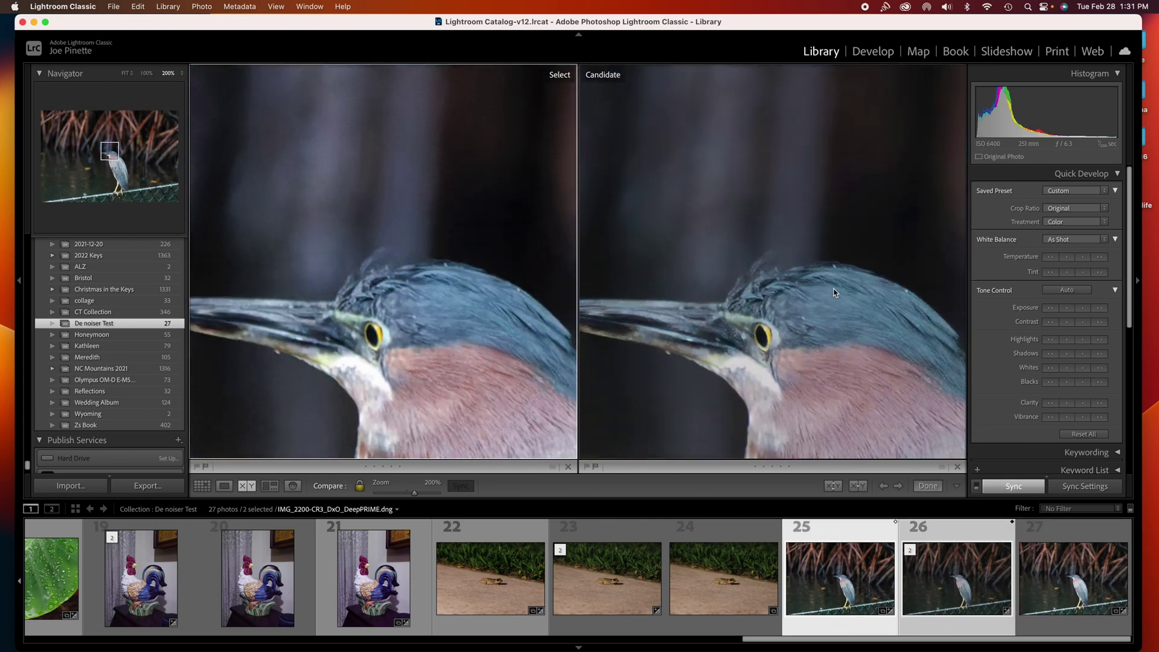
left_click(834, 293)
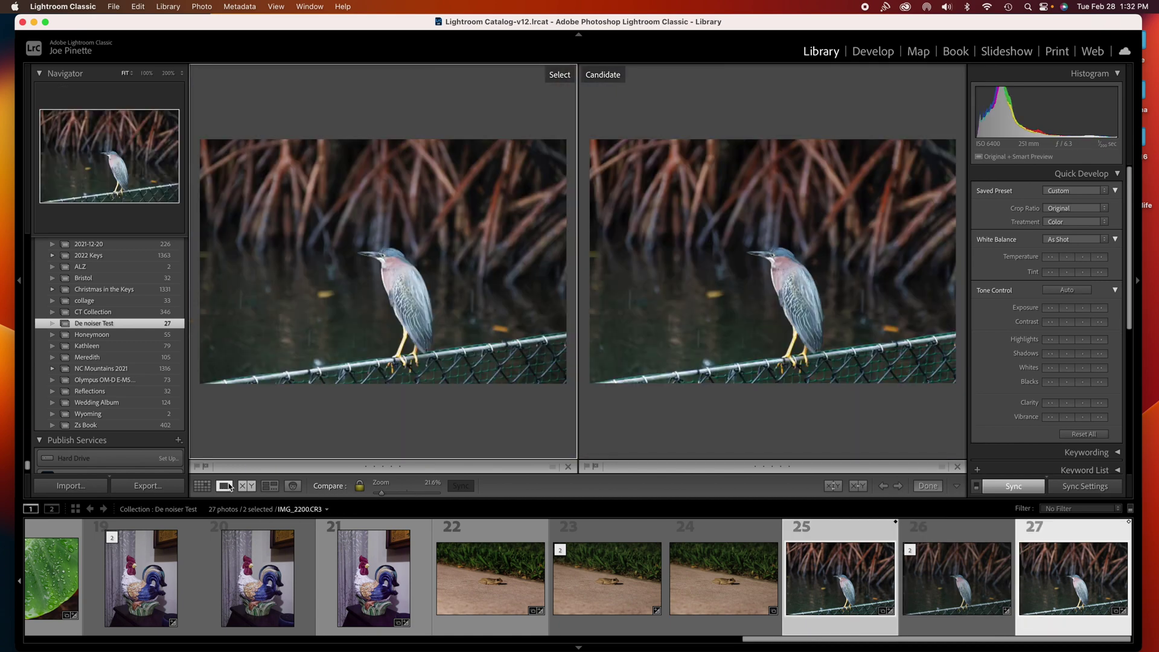
Place the original rooster photo PB250079.ORF and its DeepPRIME version side by side in Compare view.
left_click(224, 486)
left_click(366, 591)
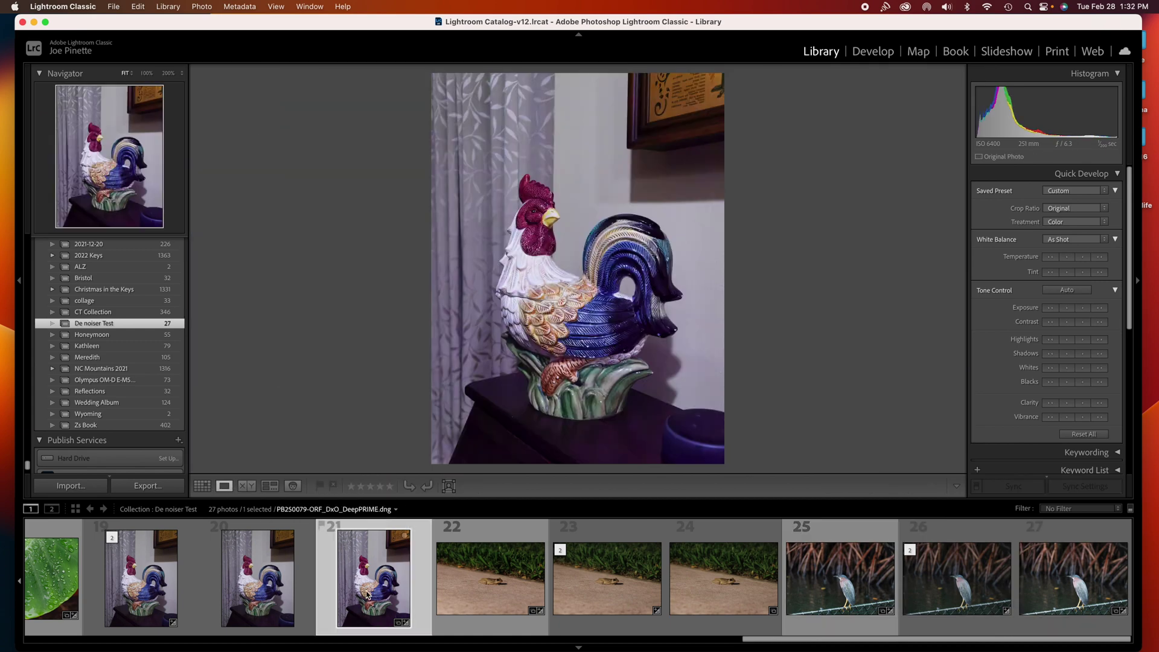
left_click(277, 590)
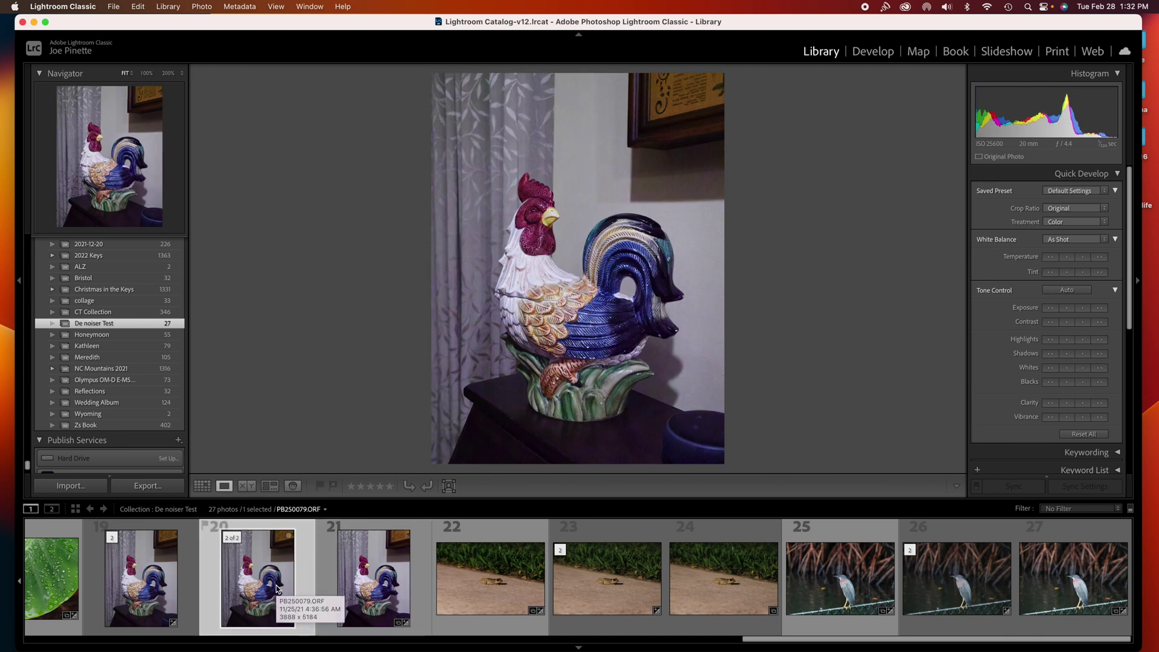
left_click(424, 558, "super")
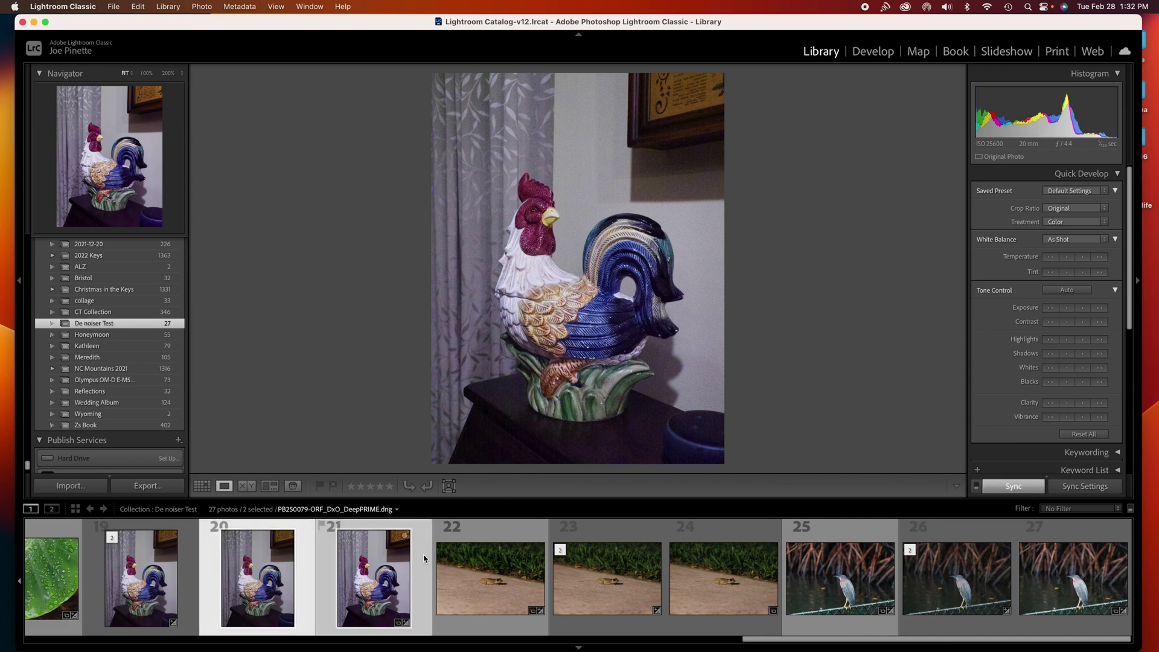
left_click(250, 490)
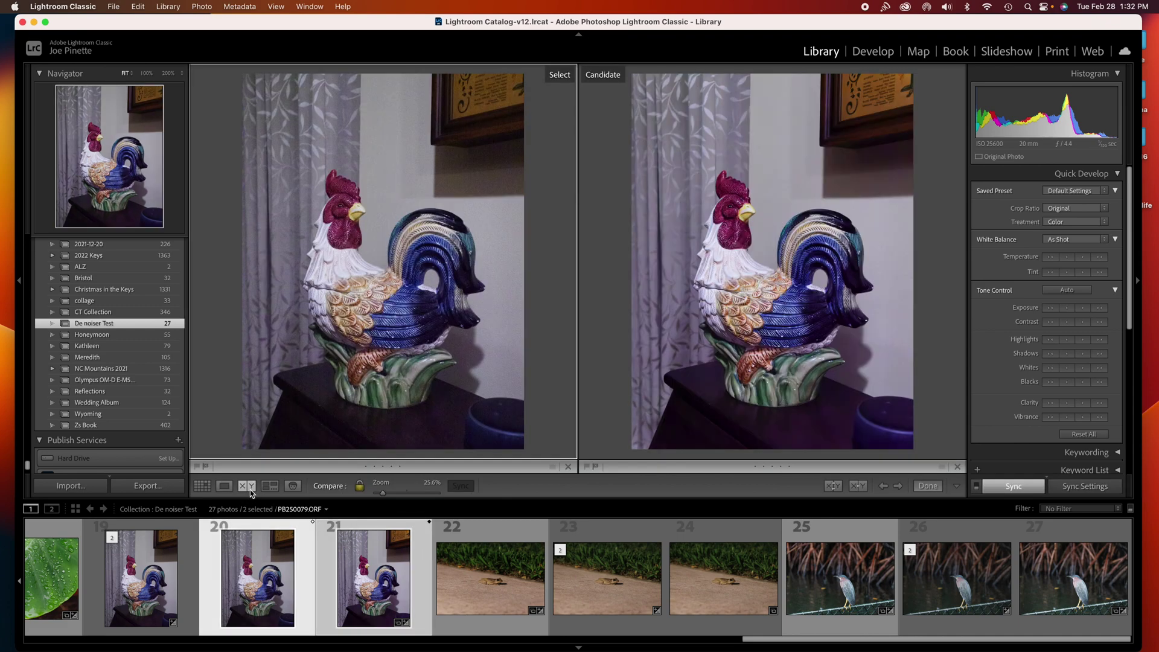
Compare the rooster's face, beak and comb in the original and DeepPRIME versions at 200%.
left_click(745, 208)
left_click(736, 213)
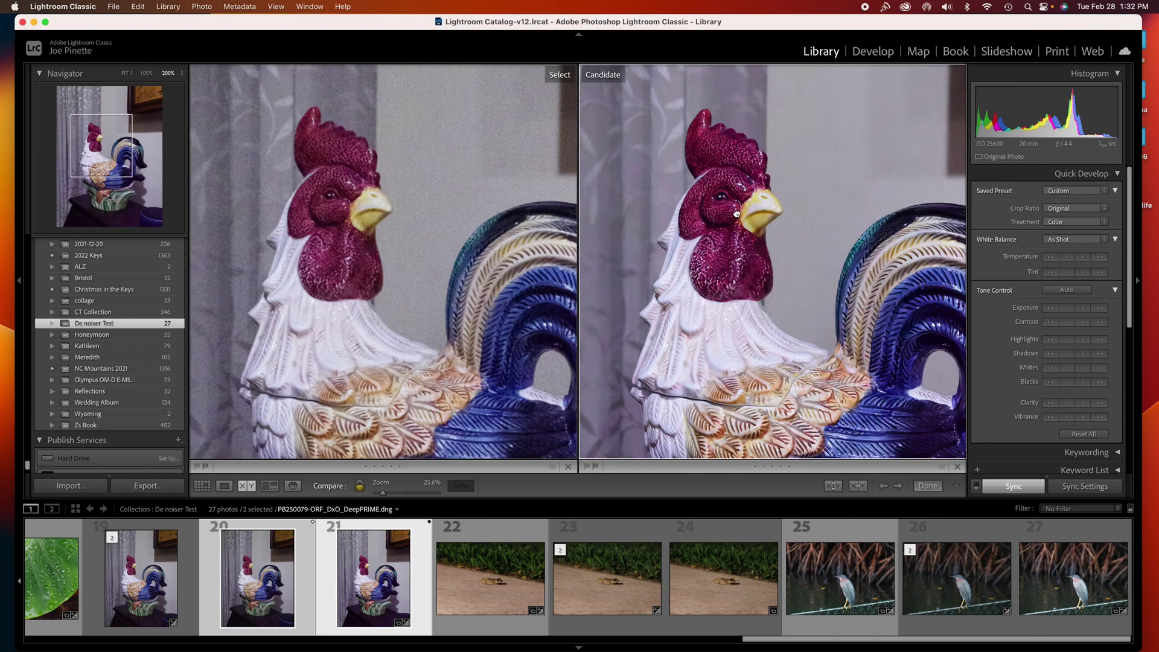
scroll(737, 213, "up", 10)
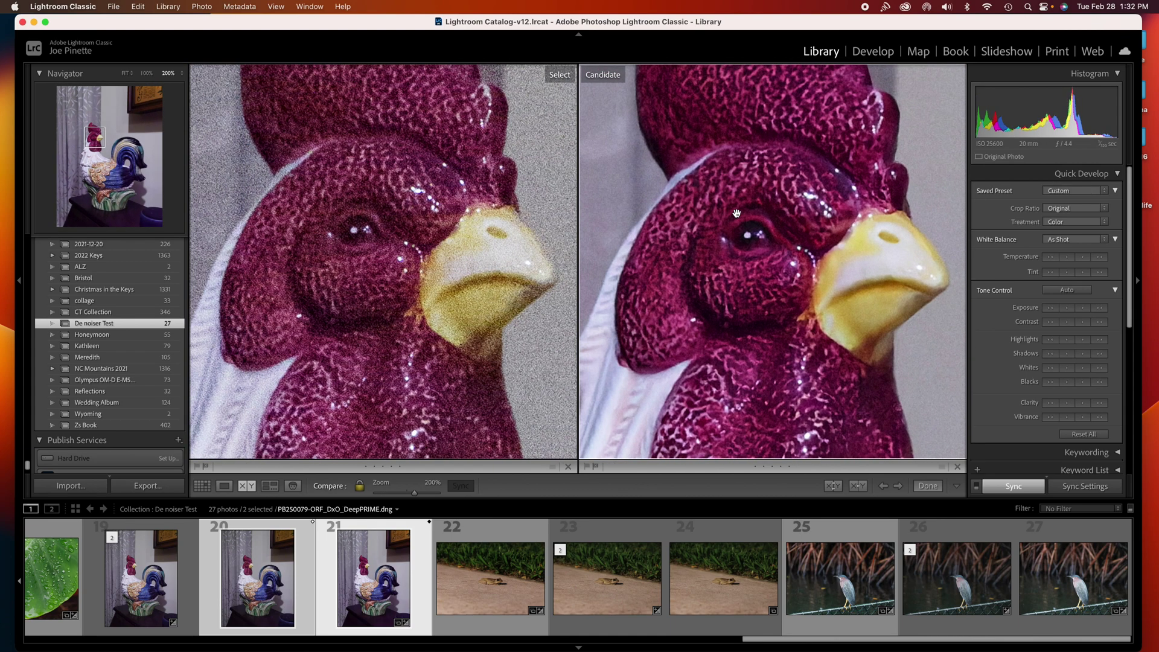
scroll(737, 212, "up", 10)
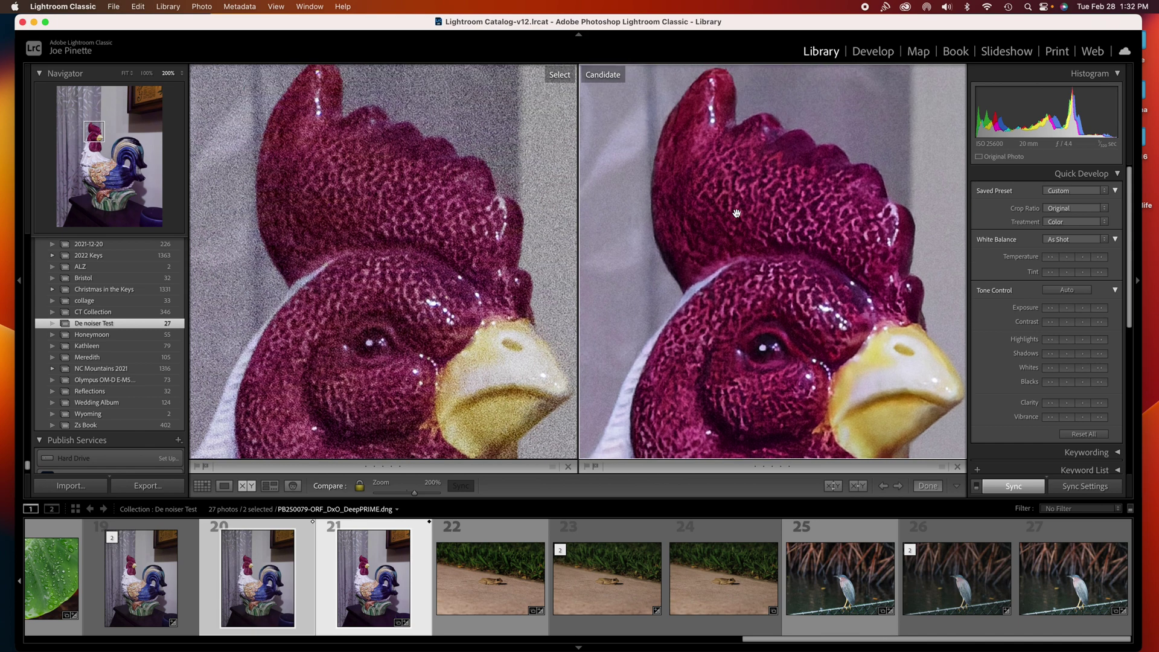
Pair the Topaz version PB250079-Edit.tif with the original rooster photo and compare the tail, neck and head at 200%.
left_click(187, 561)
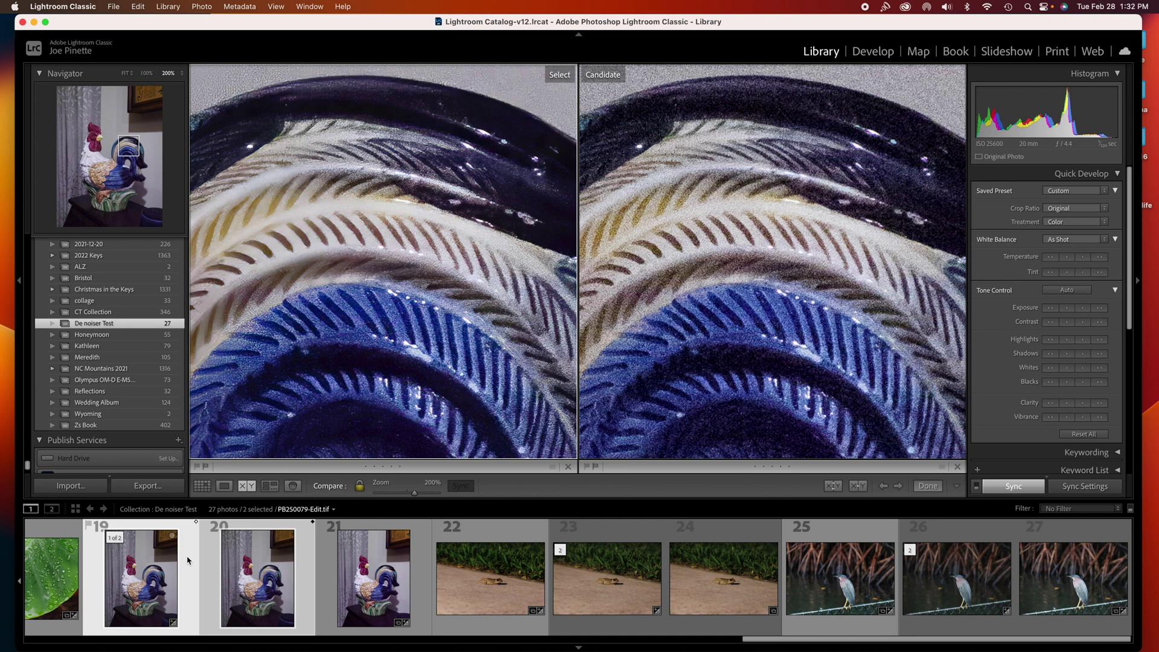
scroll(372, 332, "left", 5)
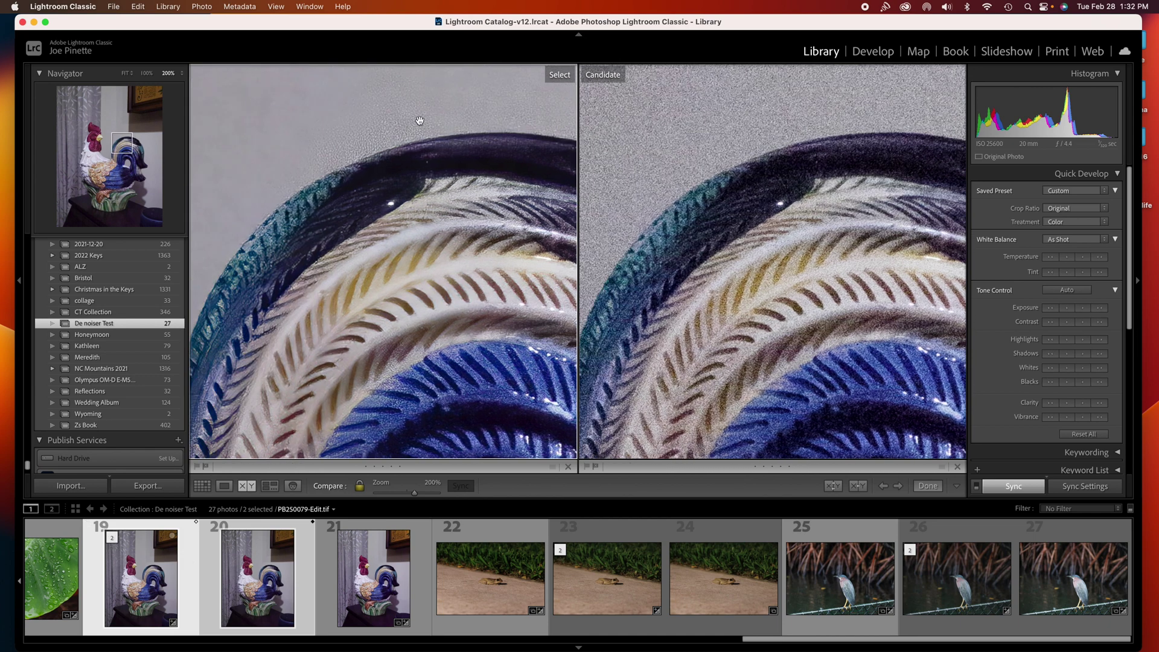
scroll(247, 212, "left", 5)
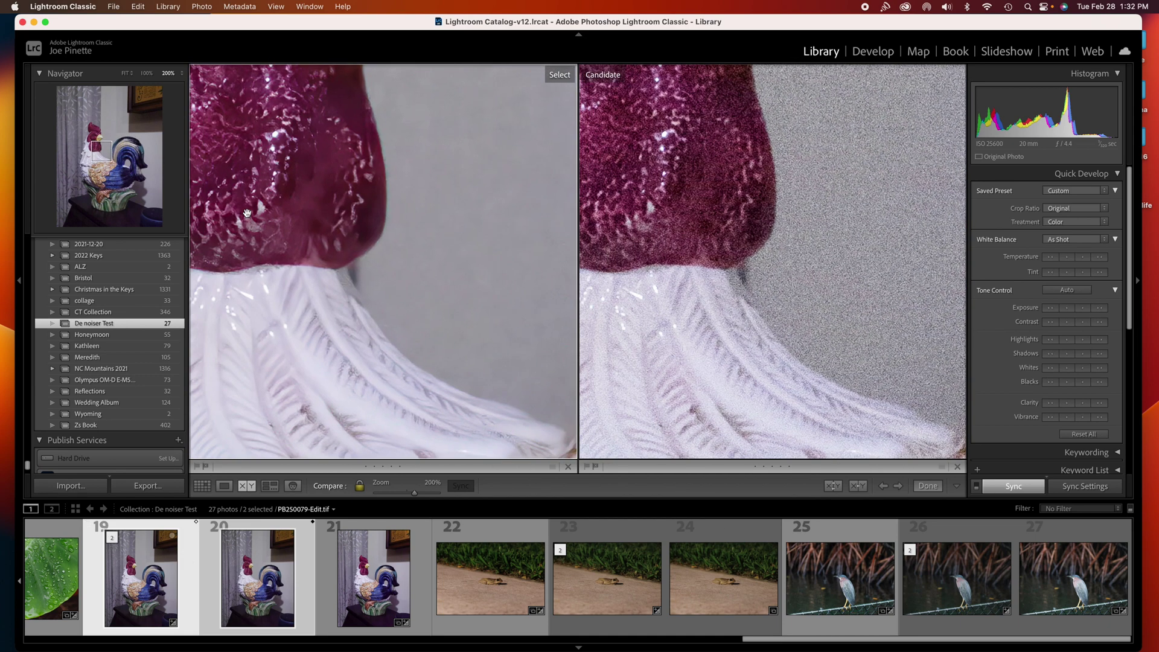
scroll(247, 213, "up", 3)
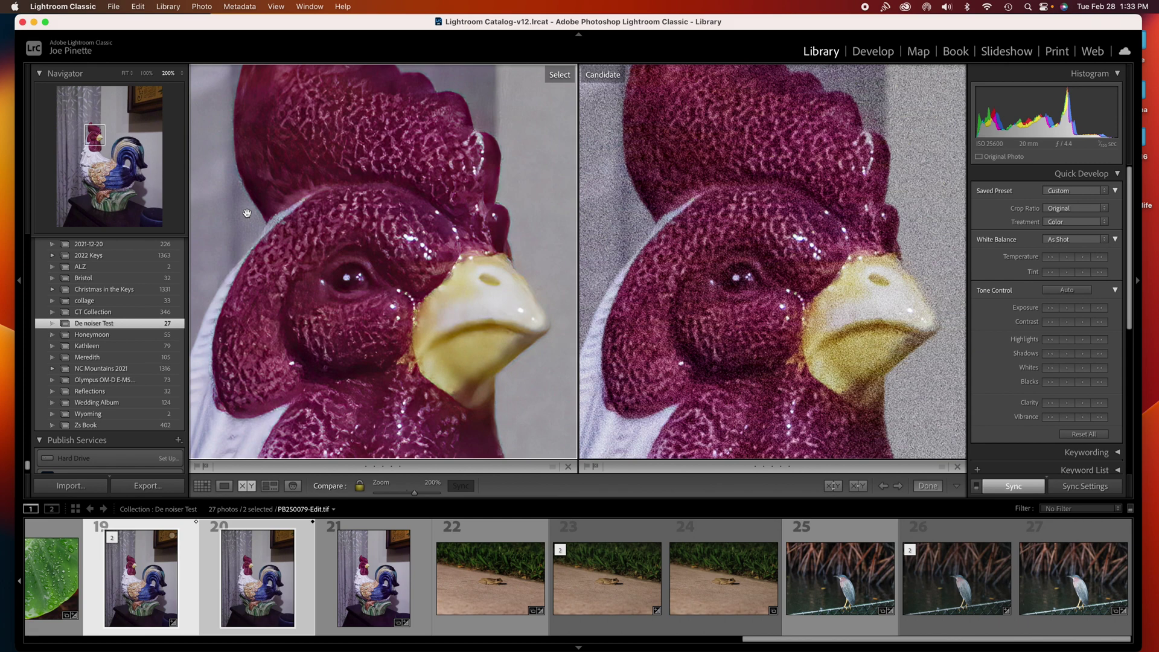
left_click(247, 212)
Open the original and DeepPRIME versions of the wet leaf photo in Compare view and examine the water droplets at 200%.
scroll(315, 593, "up", 3)
key("e")
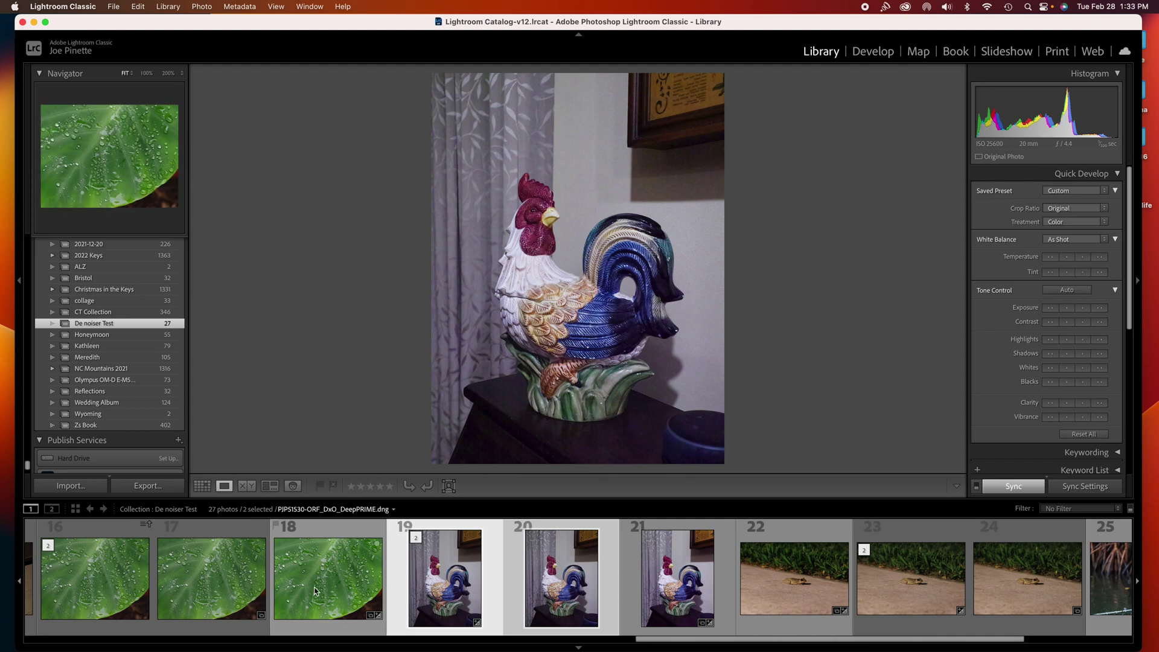
left_click(230, 529)
left_click(328, 573, "super")
key("c")
left_click(426, 254)
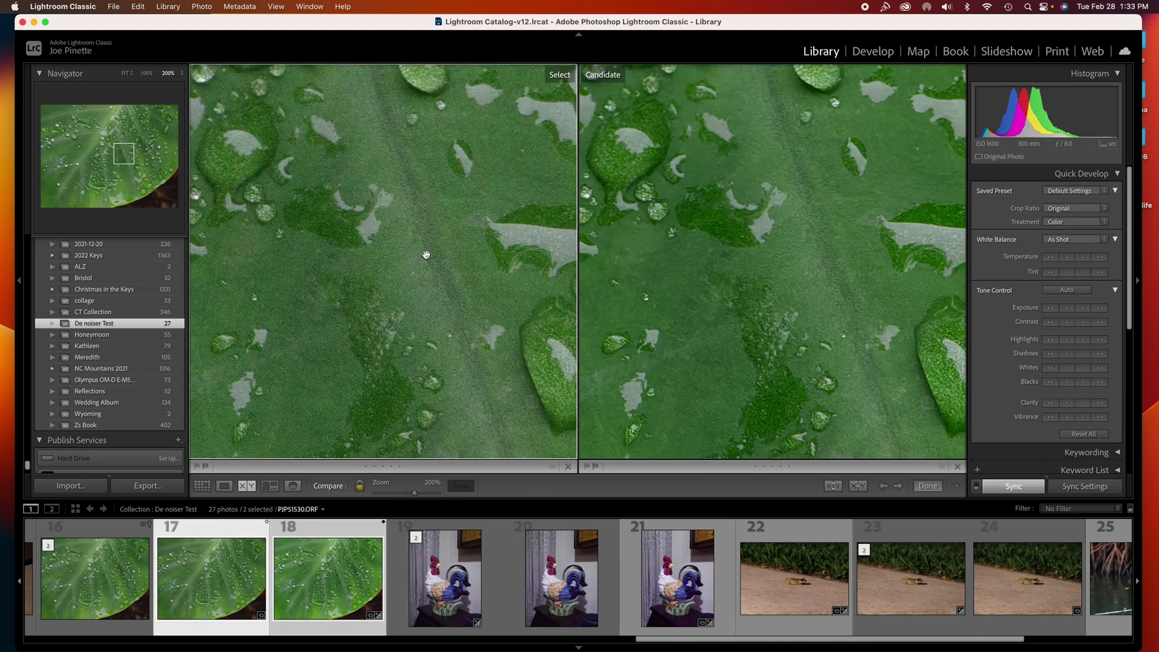
left_click(740, 242)
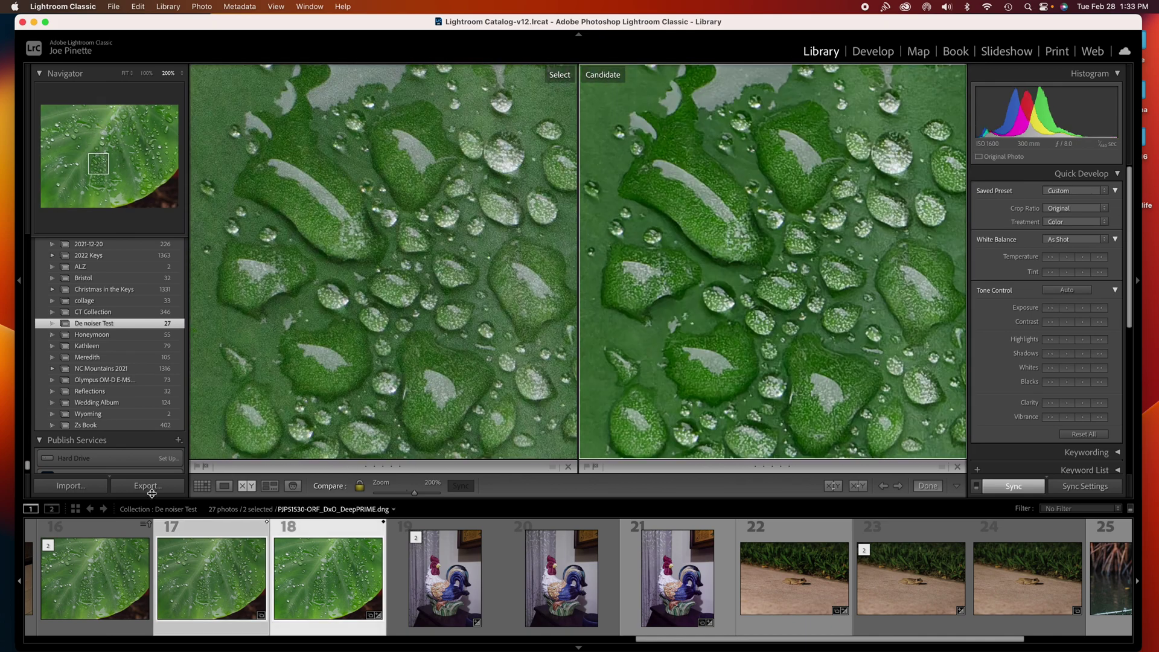
Compare the Topaz version PJP51530-Edit.tif with the original leaf photo at 200%, then show the Topaz version on its own.
key("Left")
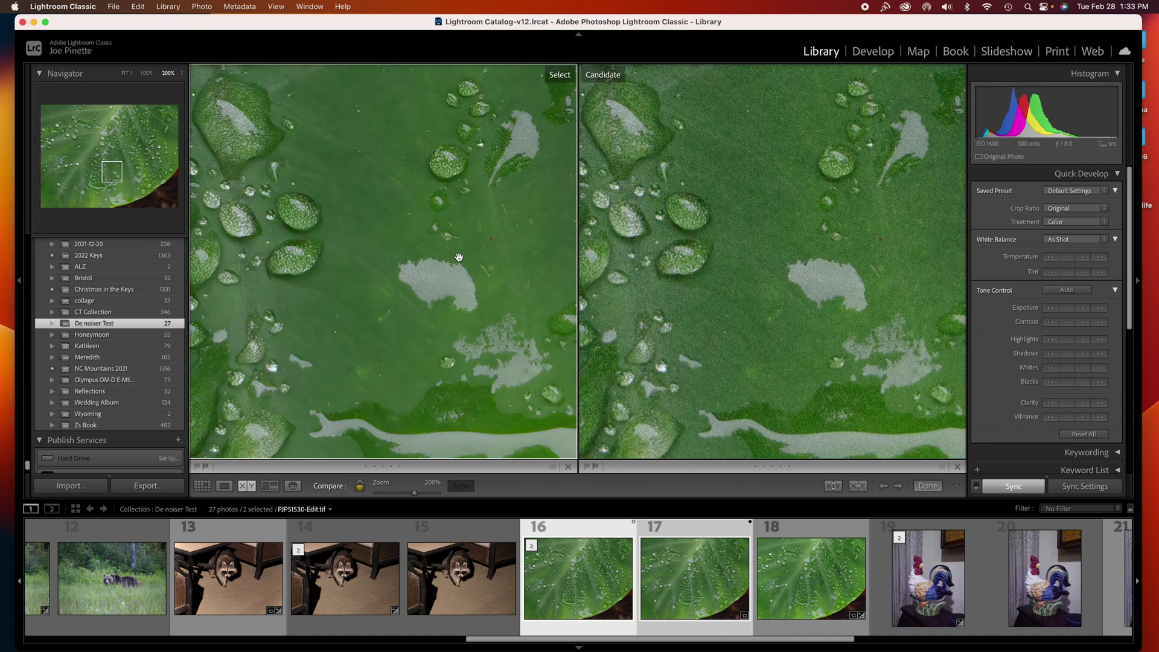
left_click_drag(406, 232, 410, 228)
scroll(409, 229, "left", 10)
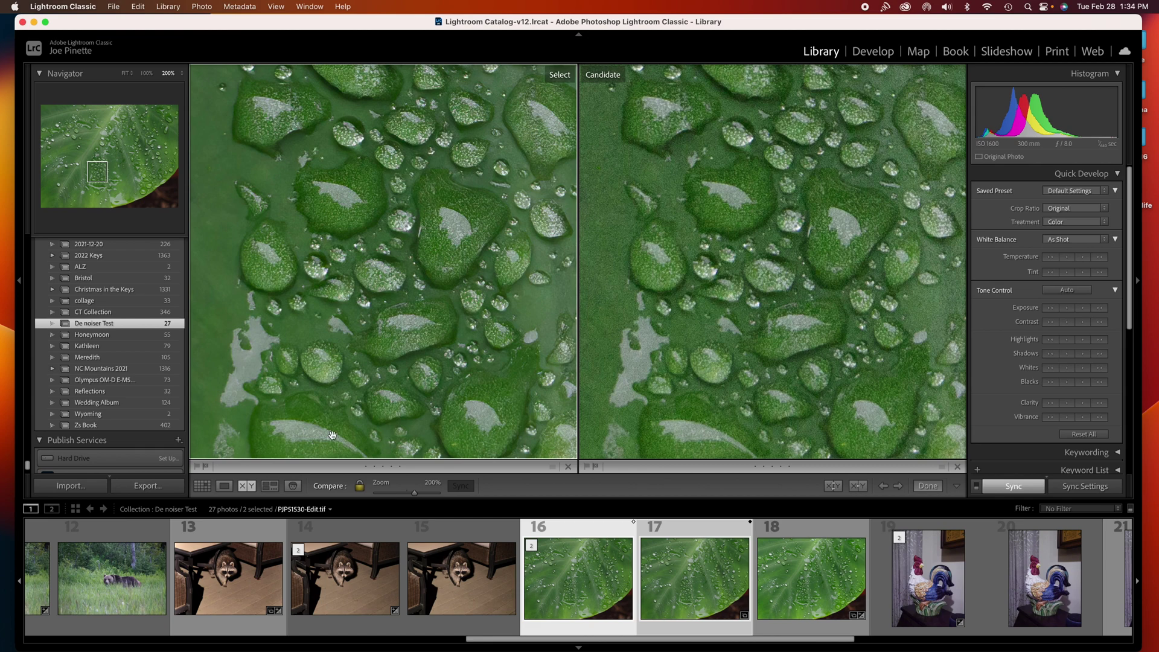
left_click(230, 488)
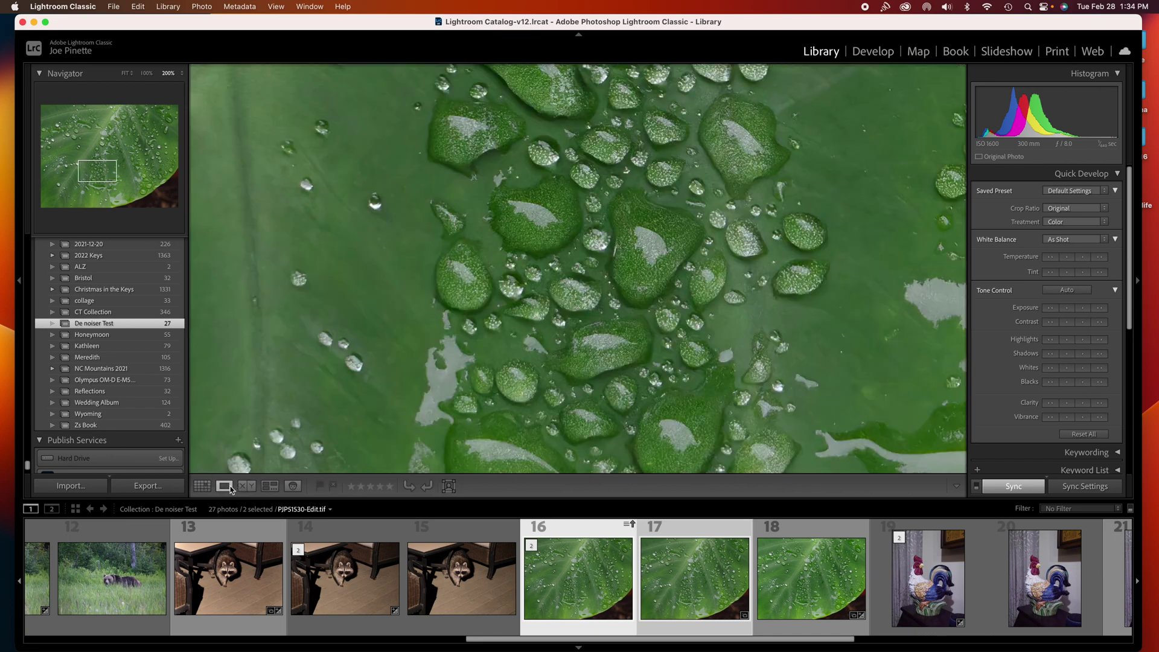
Bring the original and Topaz versions of the orange cat photo into Compare view and examine the eye at 200%.
key("super+z")
key("super+z")
key("super+z")
key("super+z")
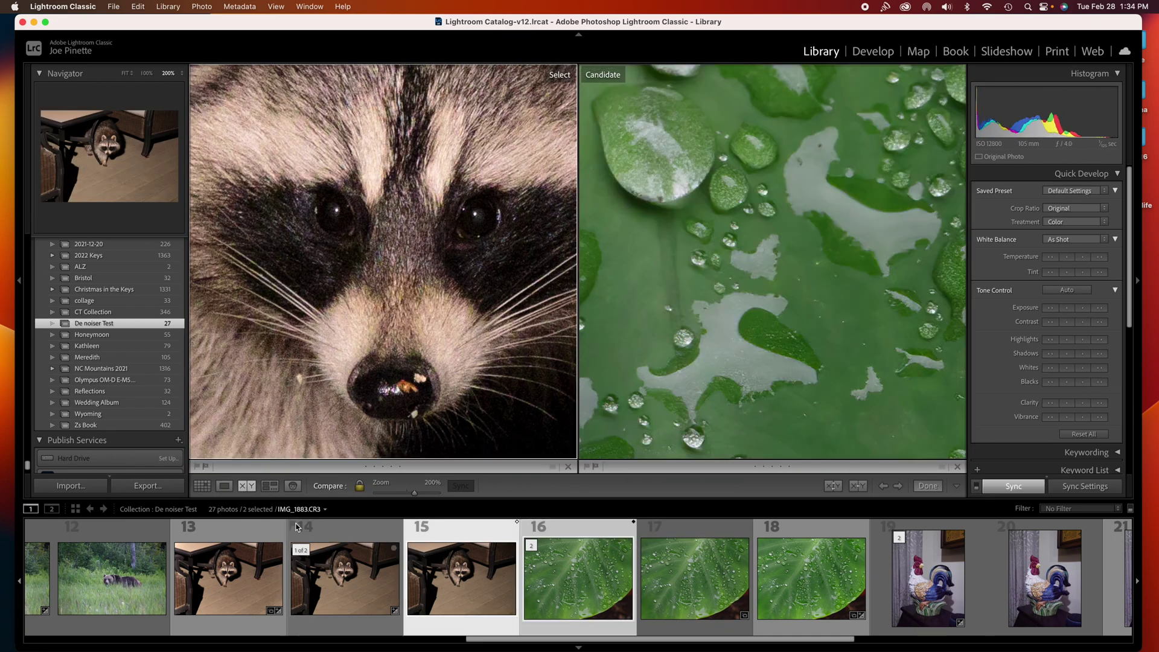
key("super+z")
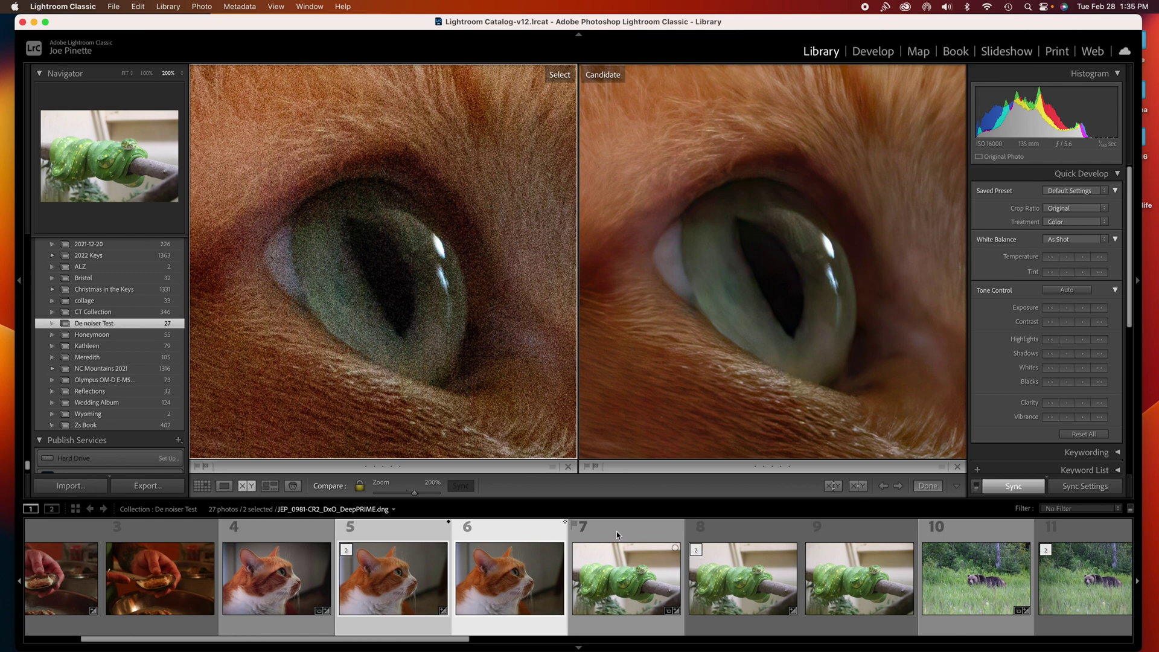
Compare the cat's lower chest fur and whiskers in the original and Topaz versions at 200%.
left_click(708, 339)
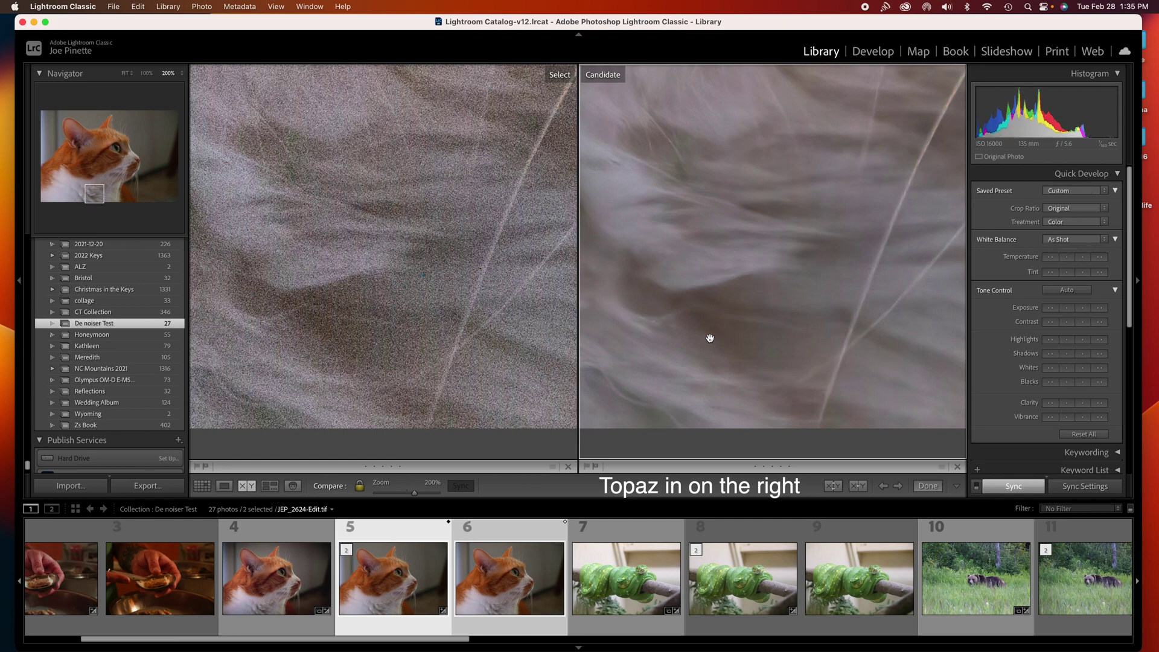
left_click(484, 332)
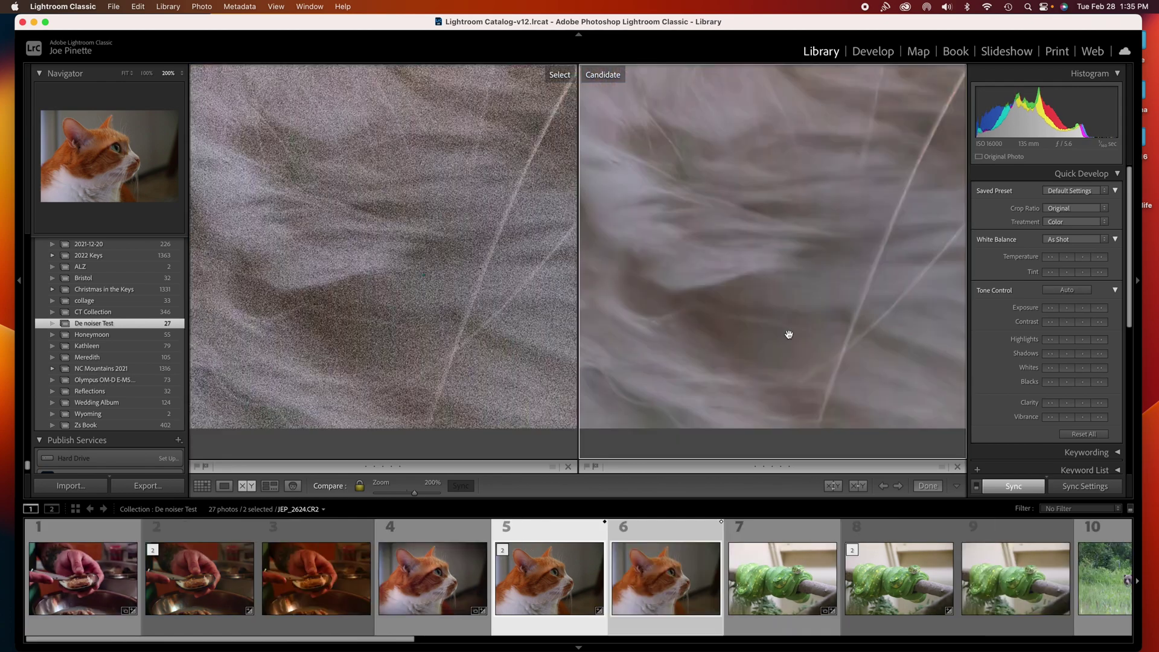
left_click(790, 335)
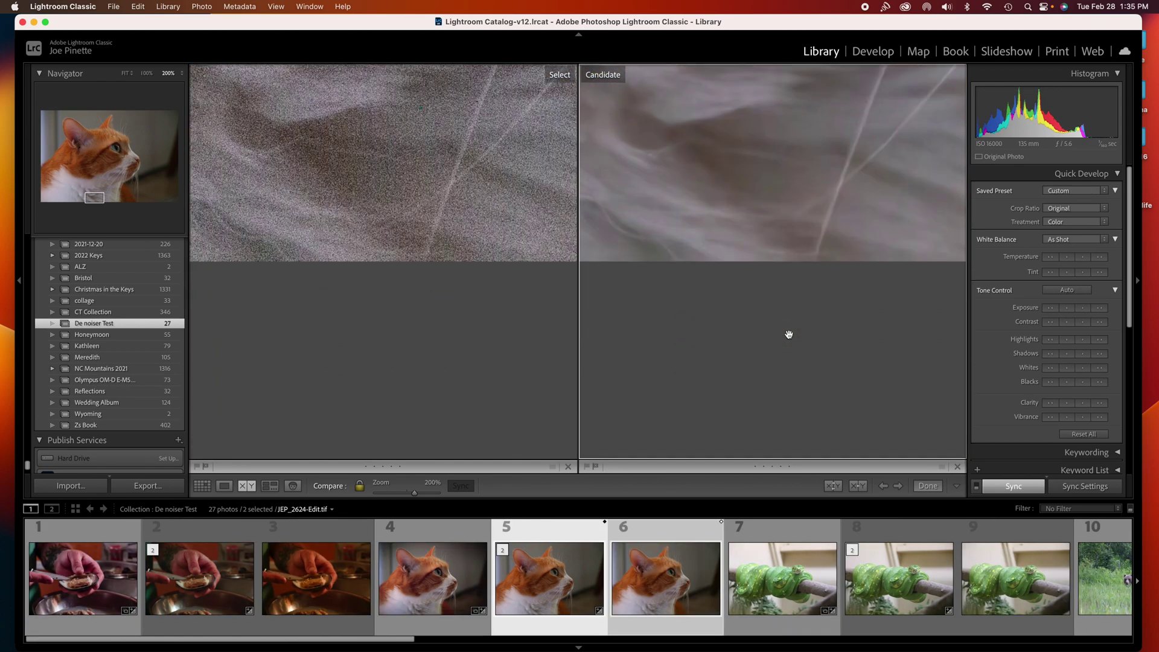
Examine the cat's forehead fur and eye in the original and Topaz versions at 200%.
scroll(790, 335, "up", 5)
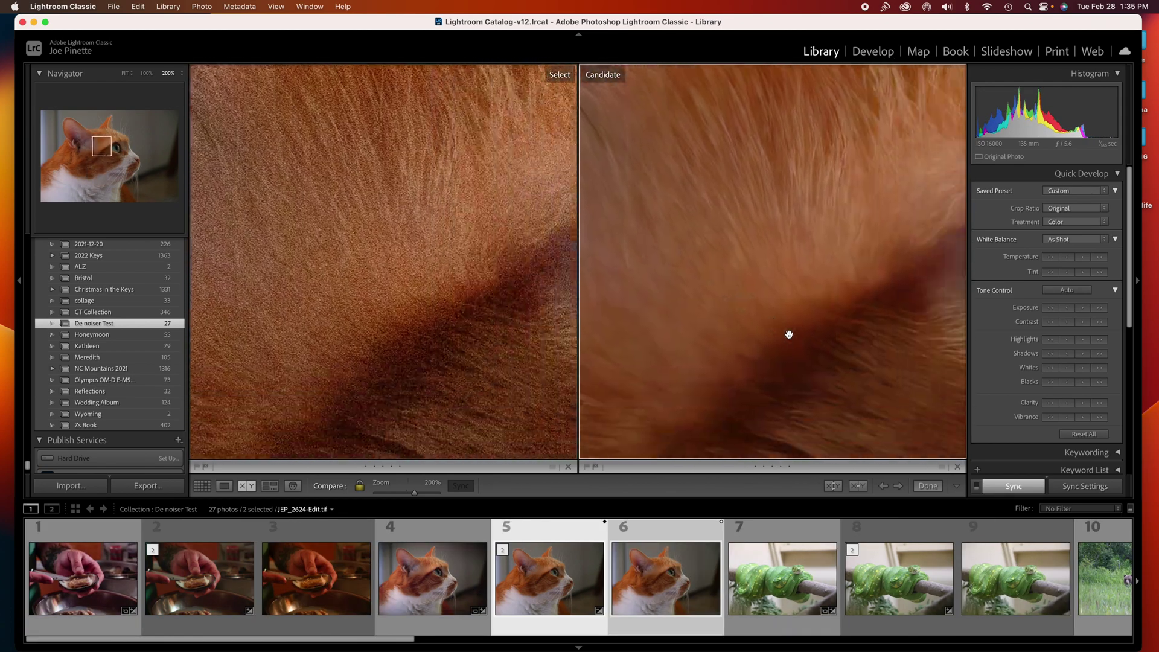
scroll(789, 335, "right", 5)
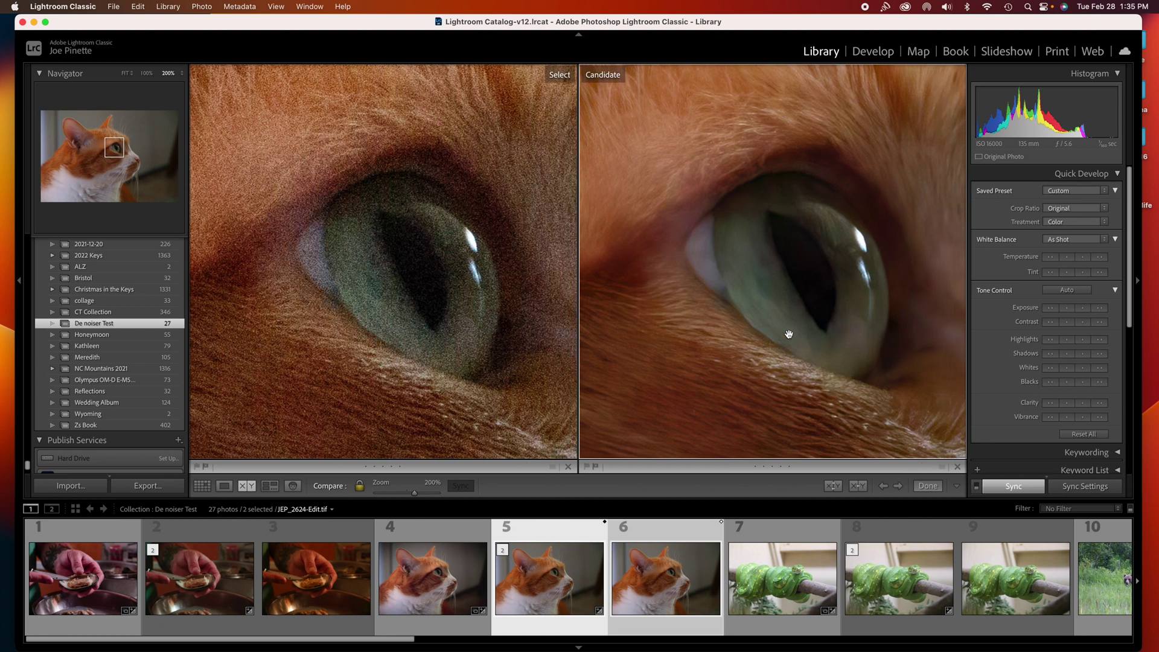
scroll(790, 335, "right", 2)
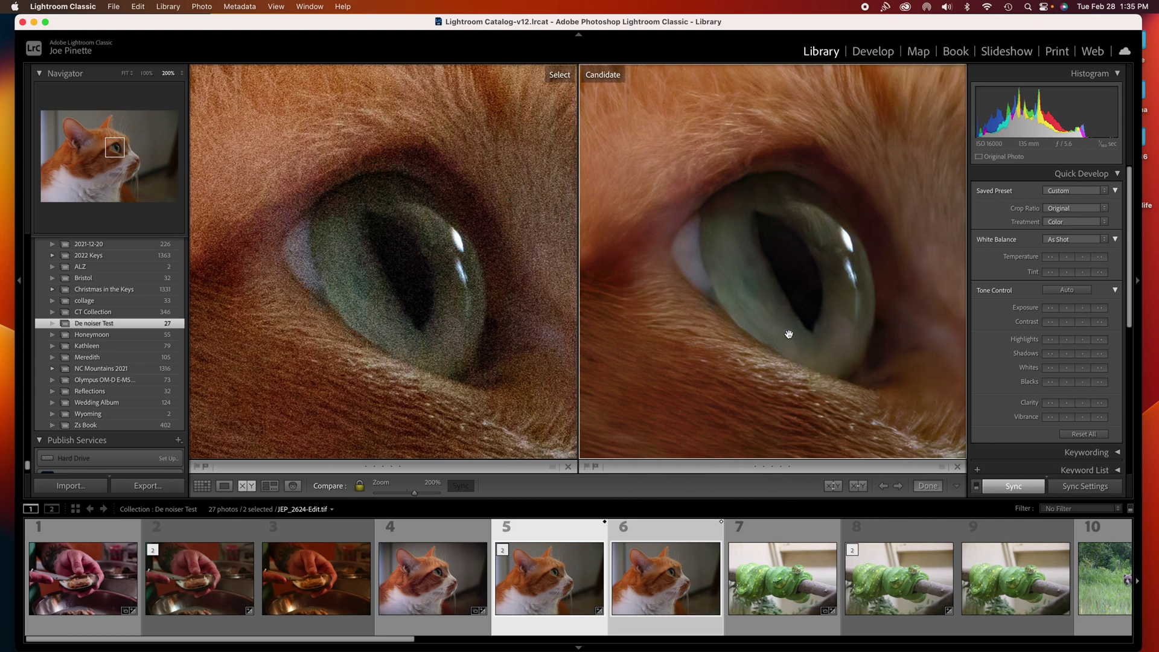
left_click(713, 324)
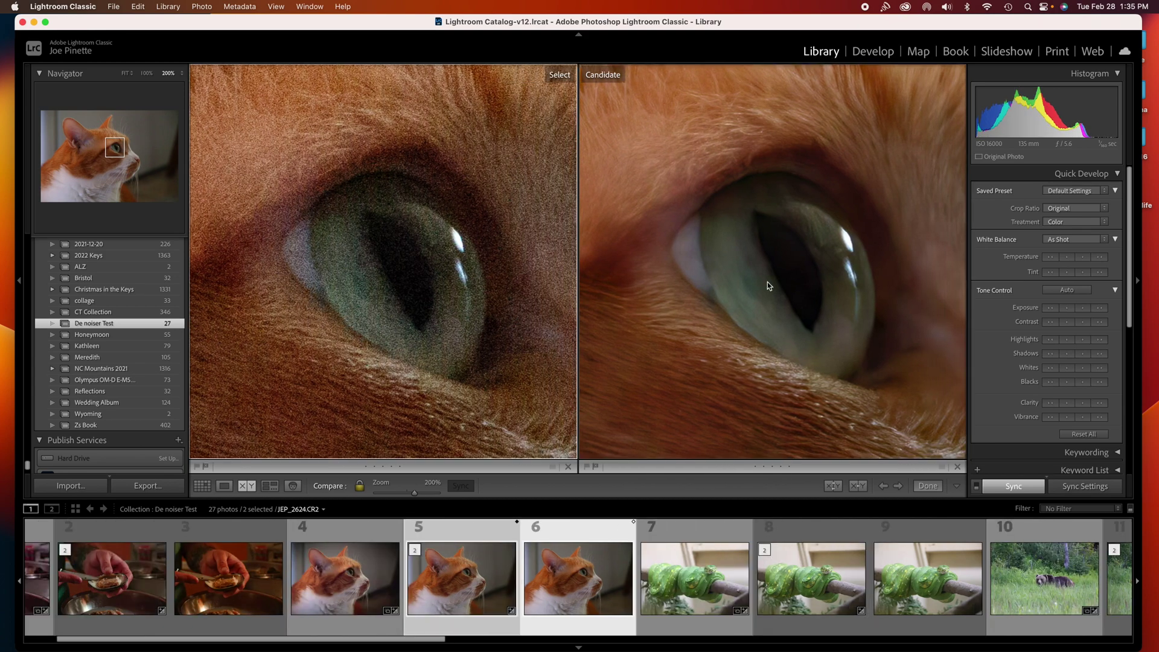
Bring the DeepPRIME version of the orange cat photo into Compare view beside the original, leaving the green snake photo out of the selection.
left_click(483, 574)
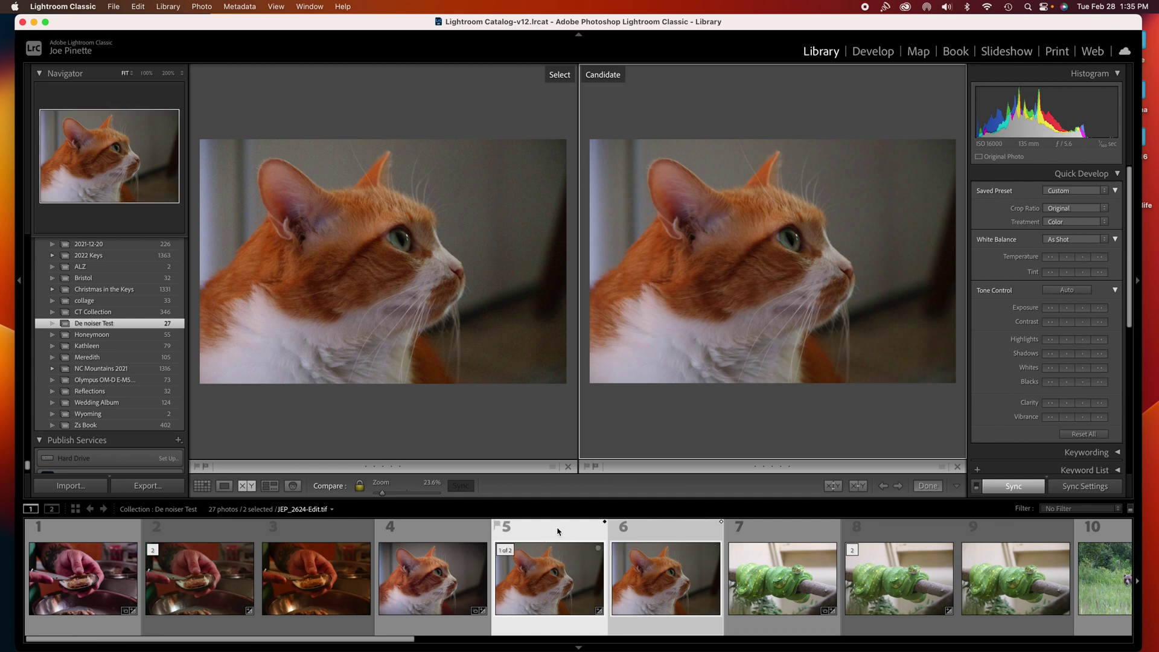
key("Right")
left_click(447, 533)
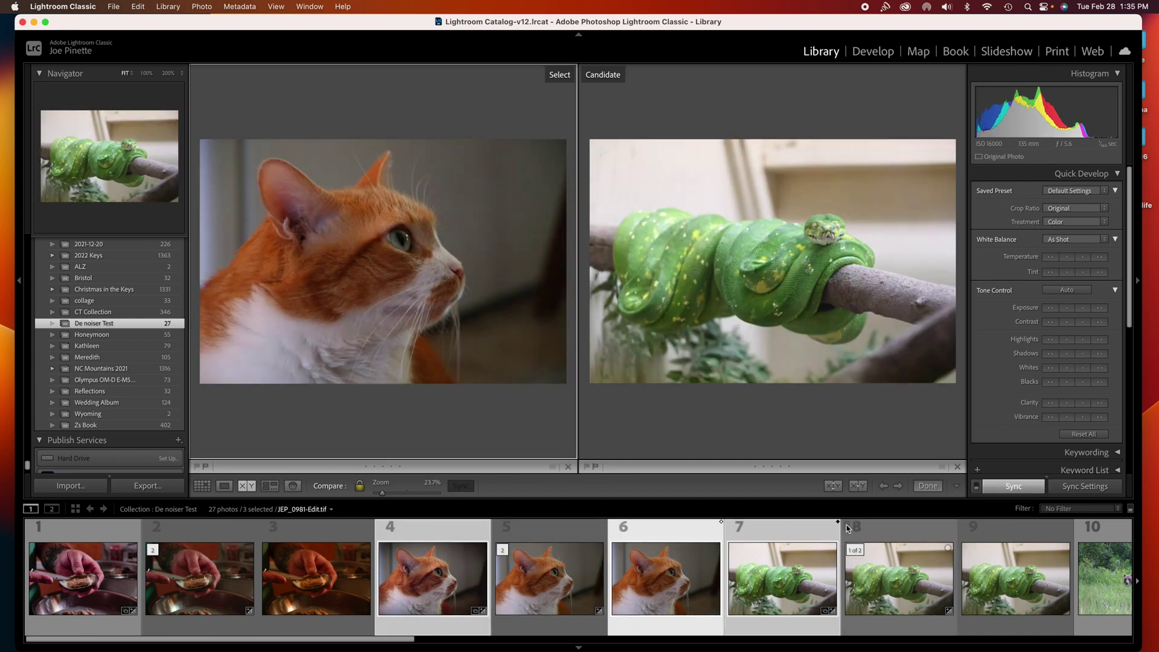
left_click(809, 546, "super")
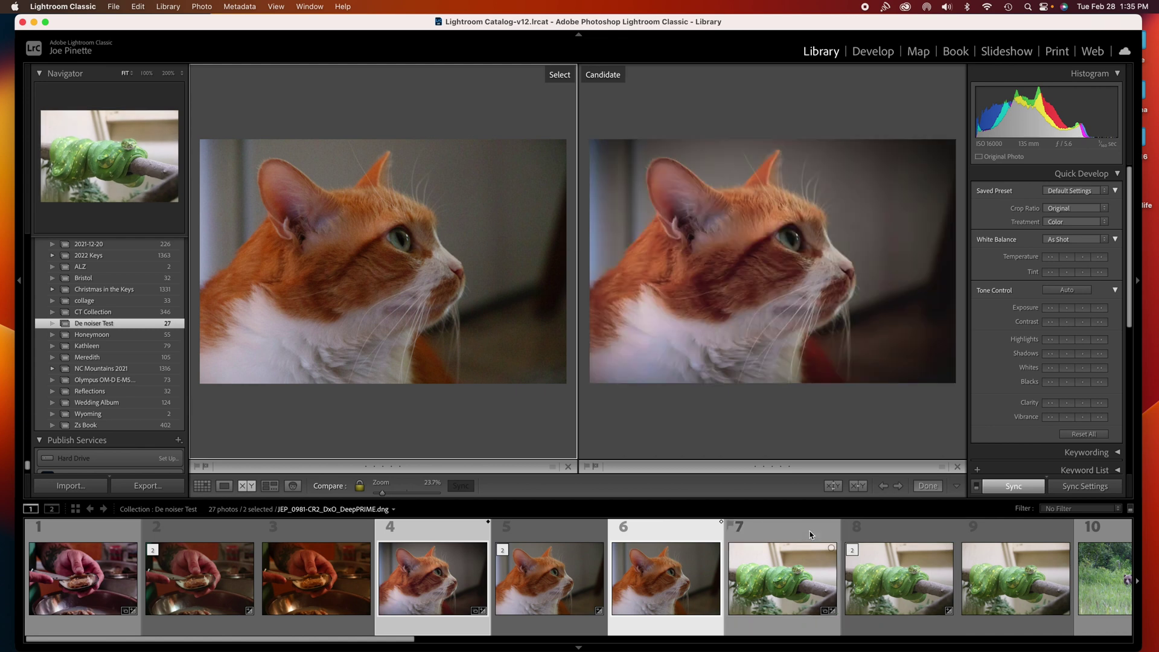
left_click(673, 289)
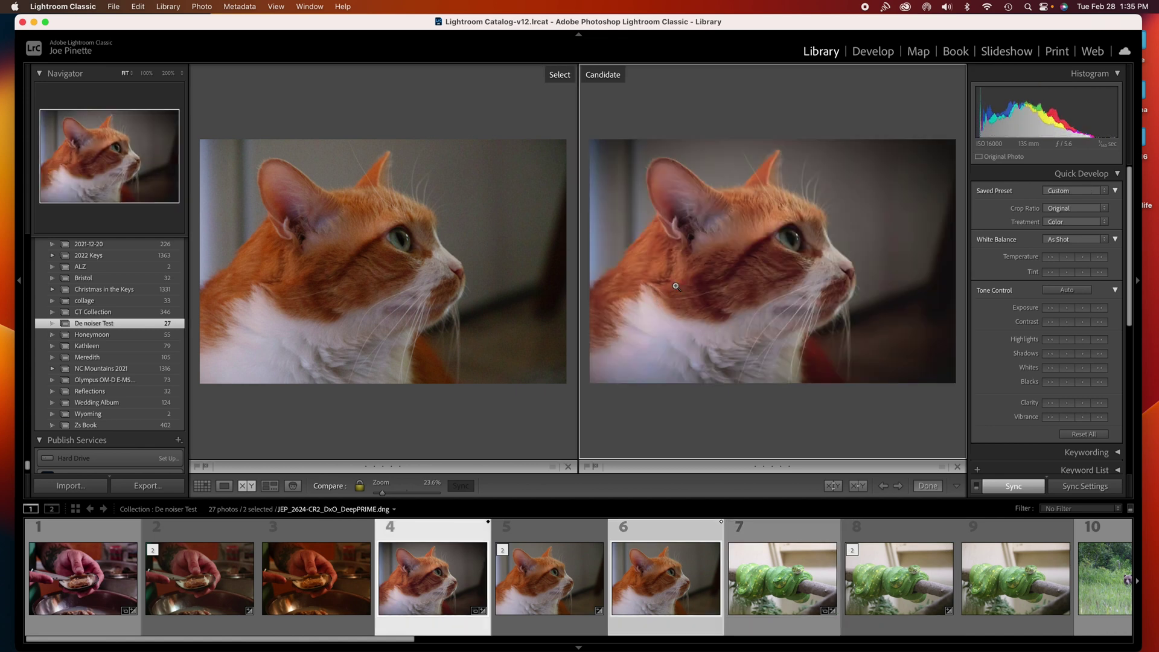
Compare the cat's cheek fur and eye in the original and DeepPRIME versions at 200%, then return to the fitted view.
left_click(693, 289)
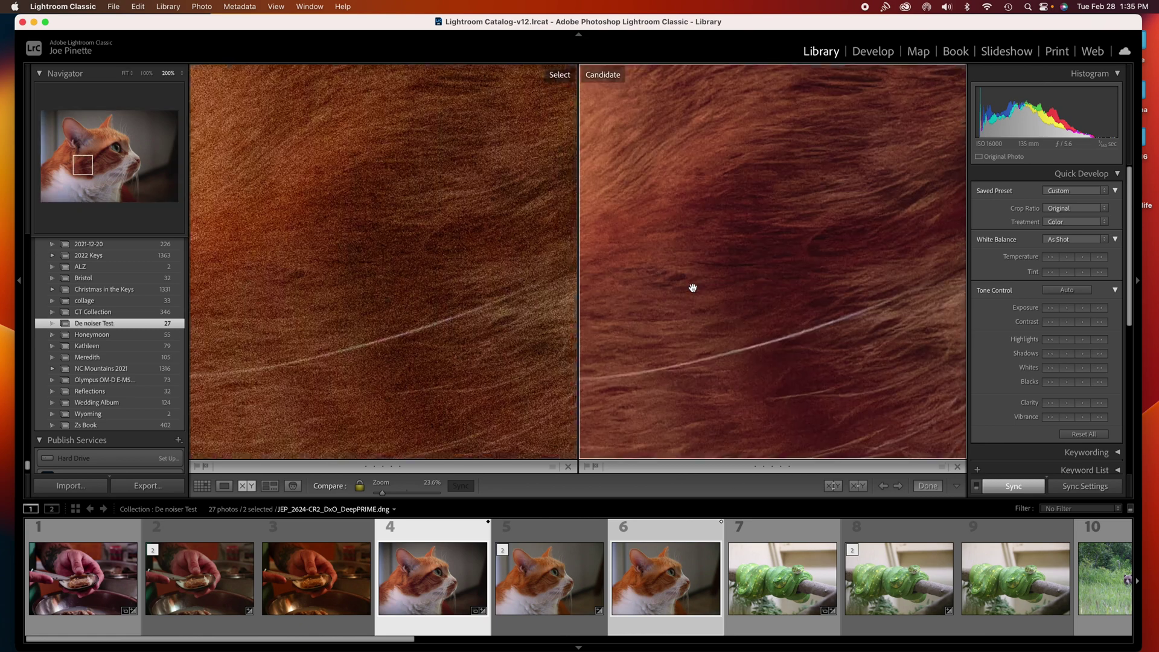
scroll(692, 288, "right", 5)
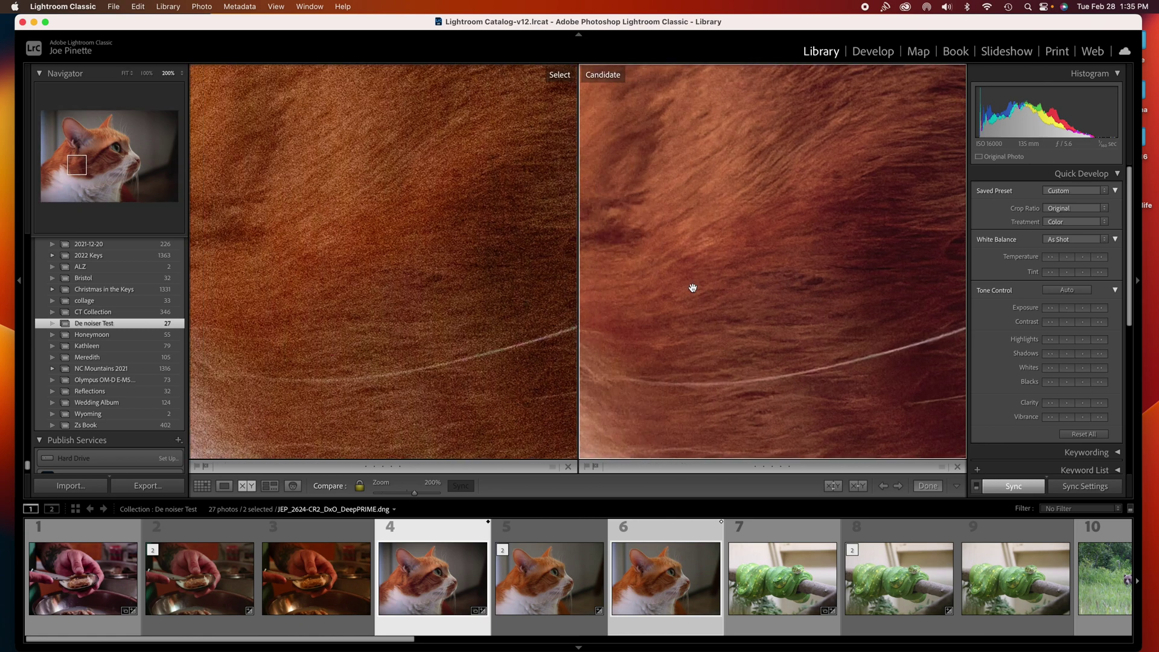
scroll(693, 288, "right", 5)
scroll(693, 288, "up", 3)
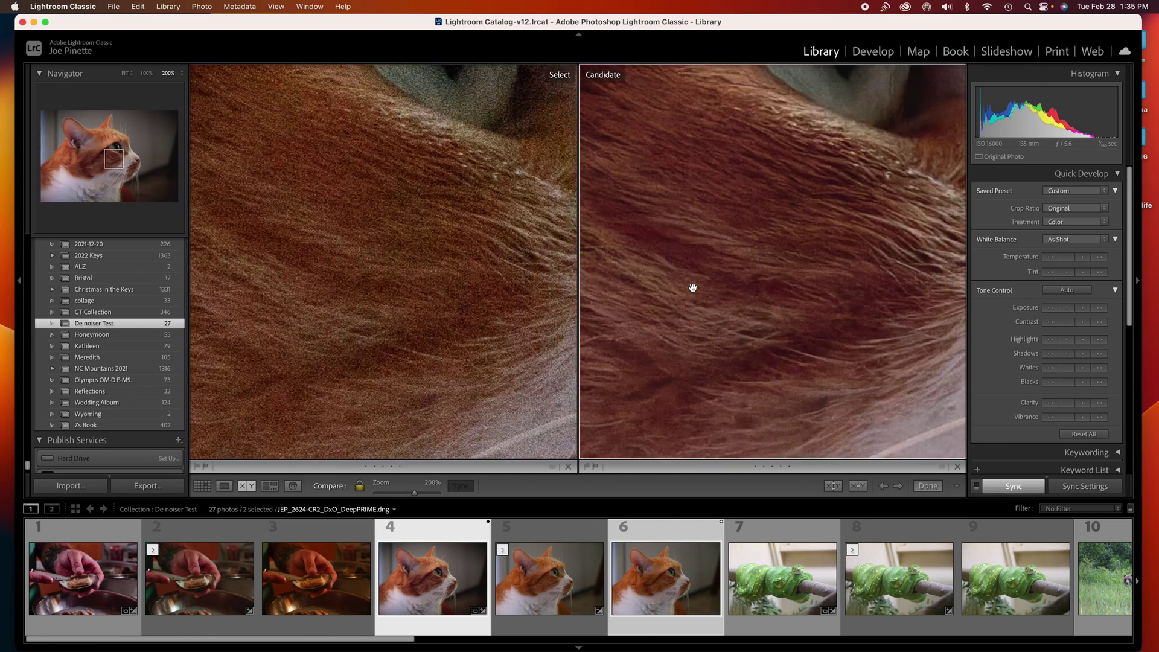
scroll(693, 288, "up", 3)
scroll(693, 288, "left", 3)
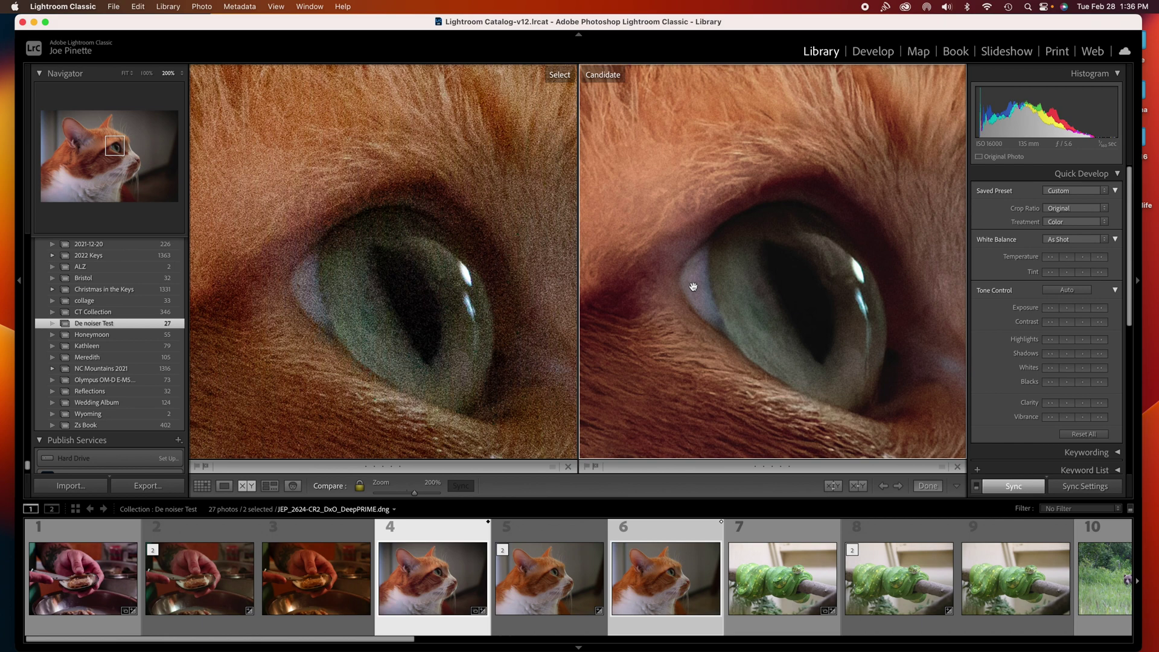
left_click(693, 287)
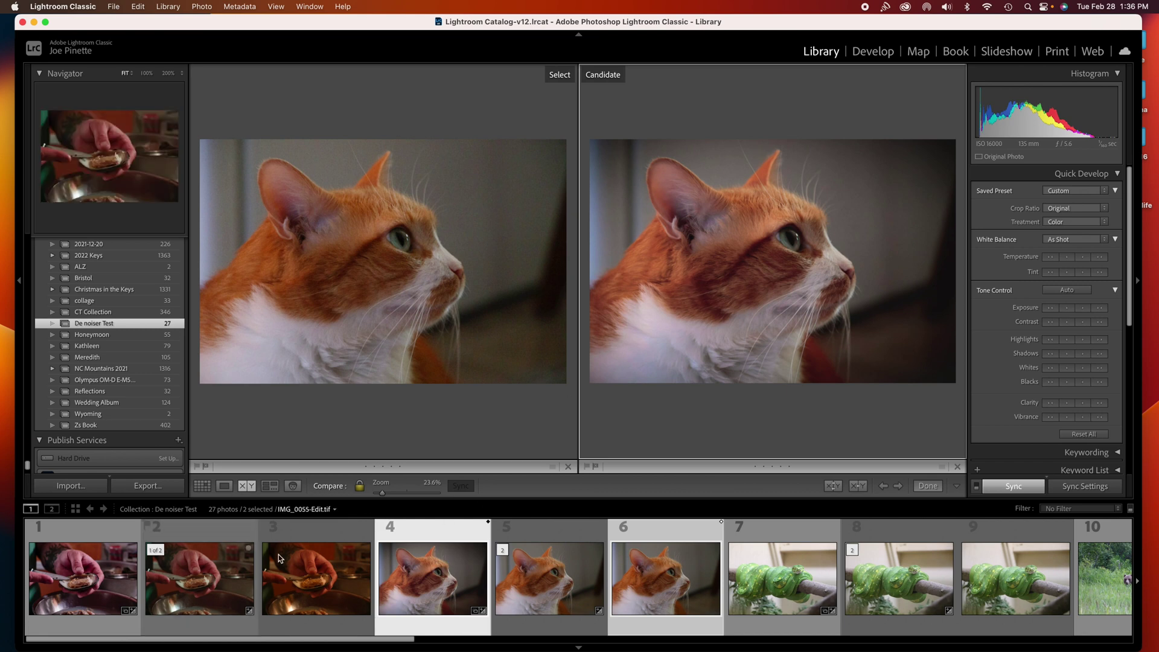
scroll(283, 560, "down", 10)
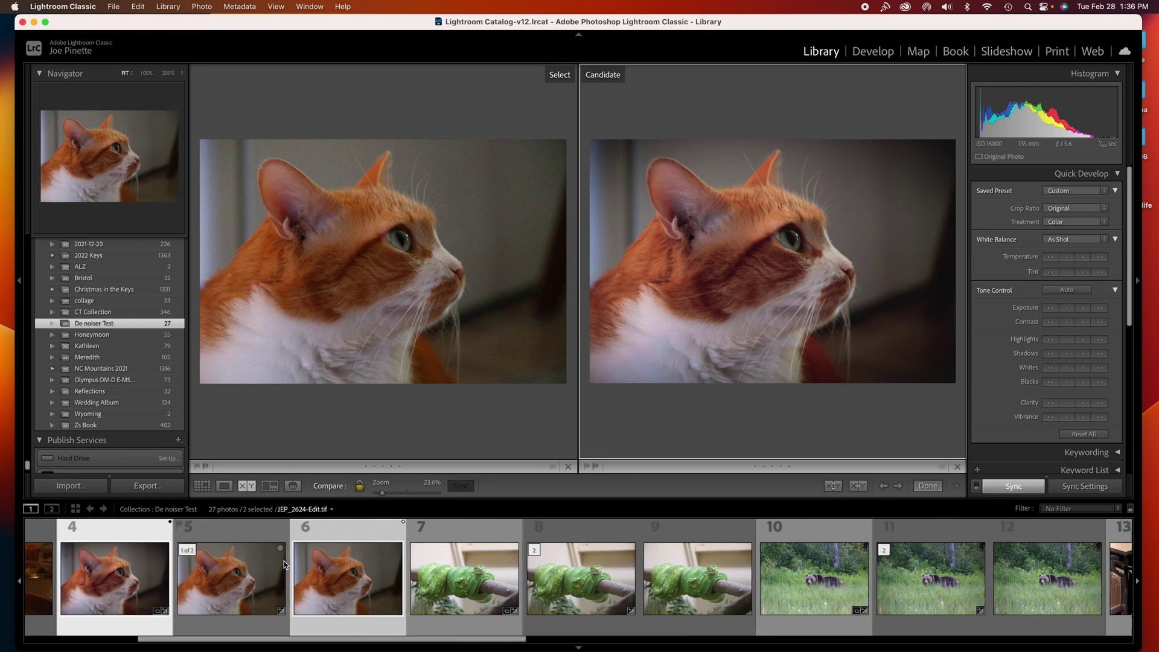
scroll(284, 565, "down", 6)
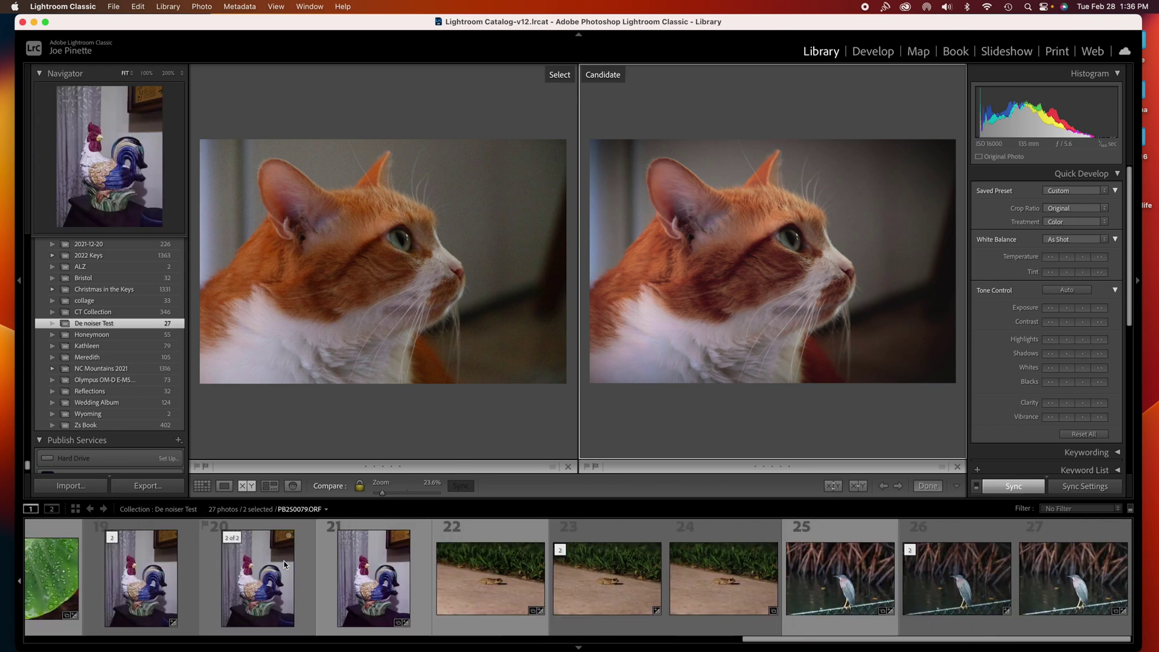
scroll(284, 560, "up", 16)
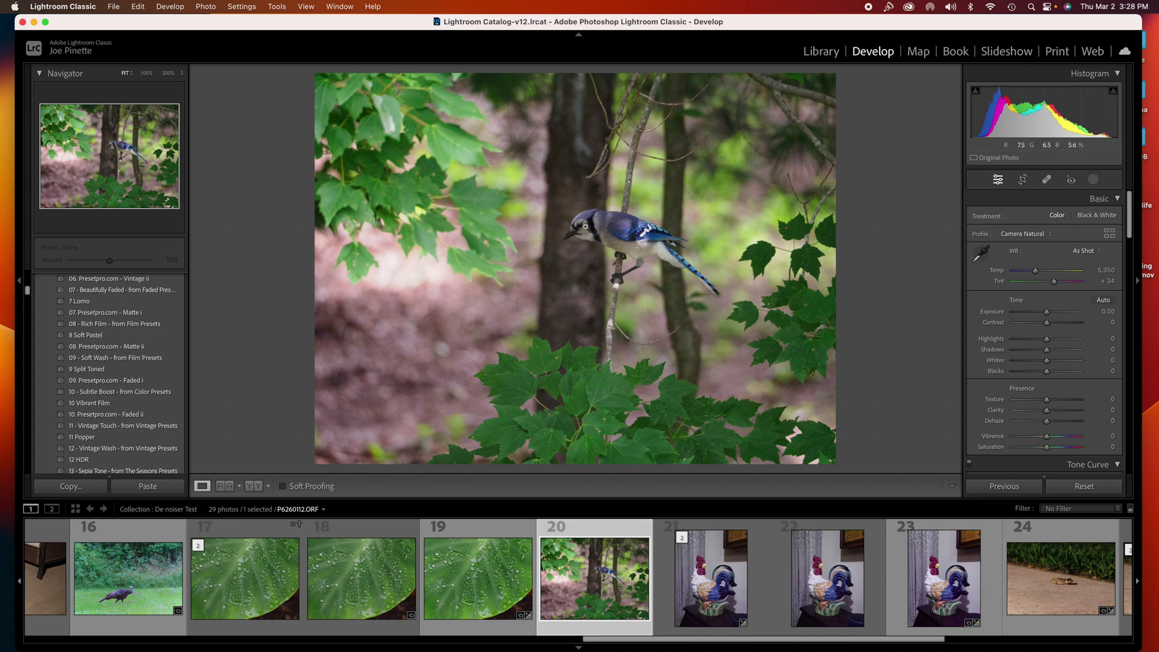
Check the noise on the blue jay in P6260112.ORF at 200% and process the photo with DxO PureRAW 2 using DeepPRIME and DNG output.
left_click(585, 227)
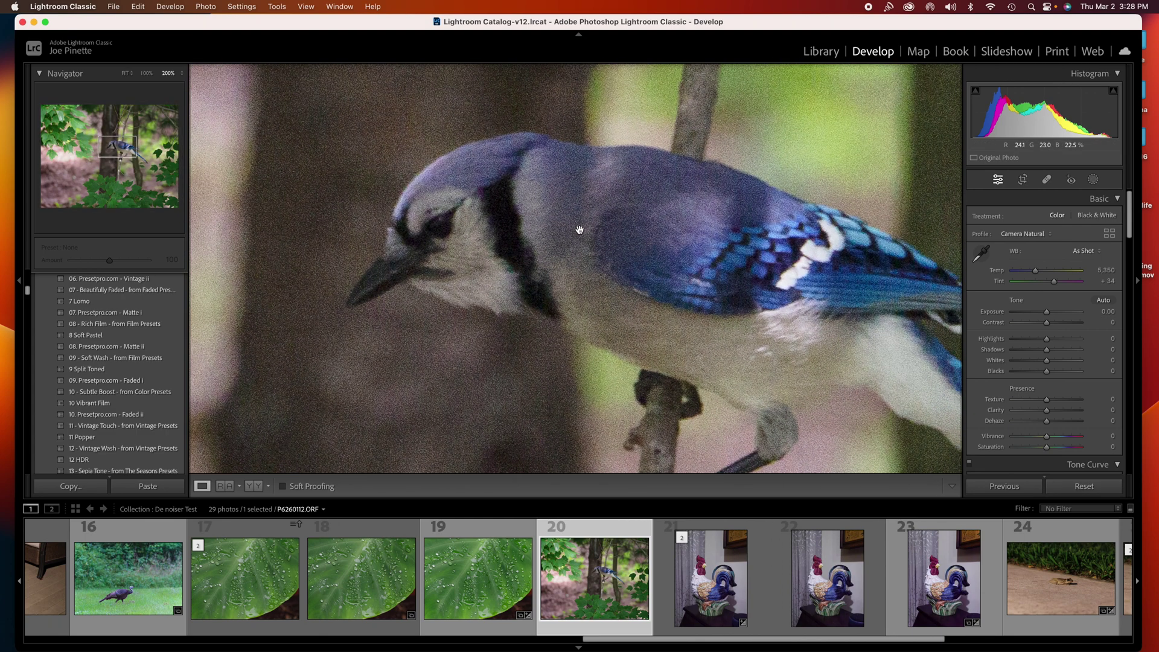
left_click(644, 221)
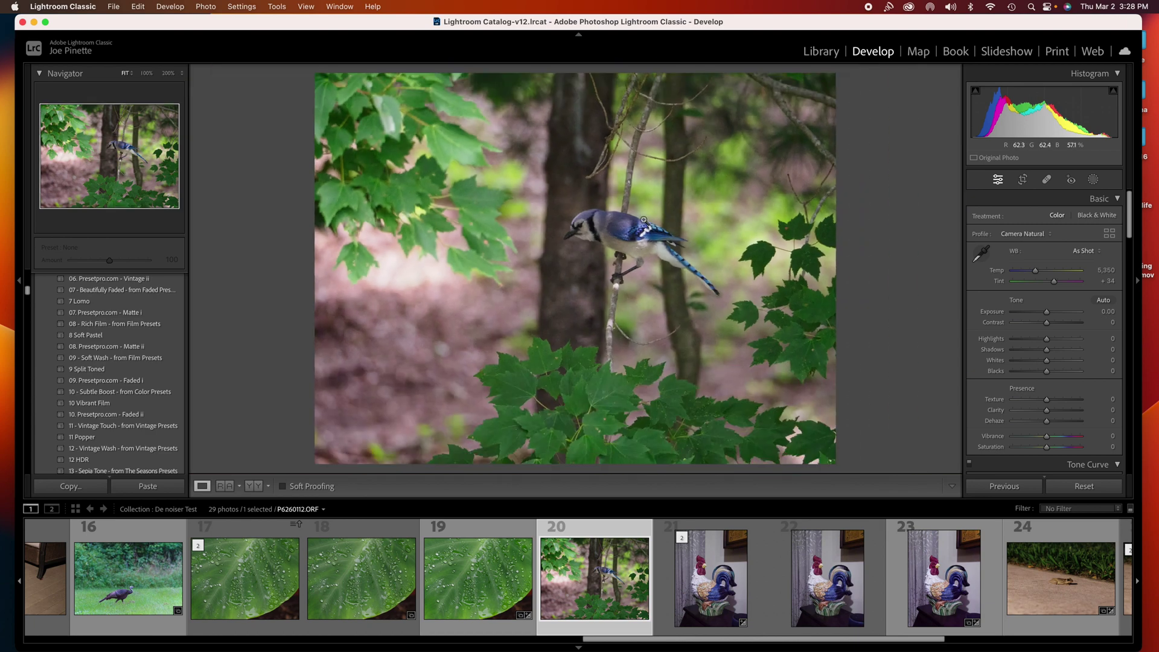
right_click(590, 572)
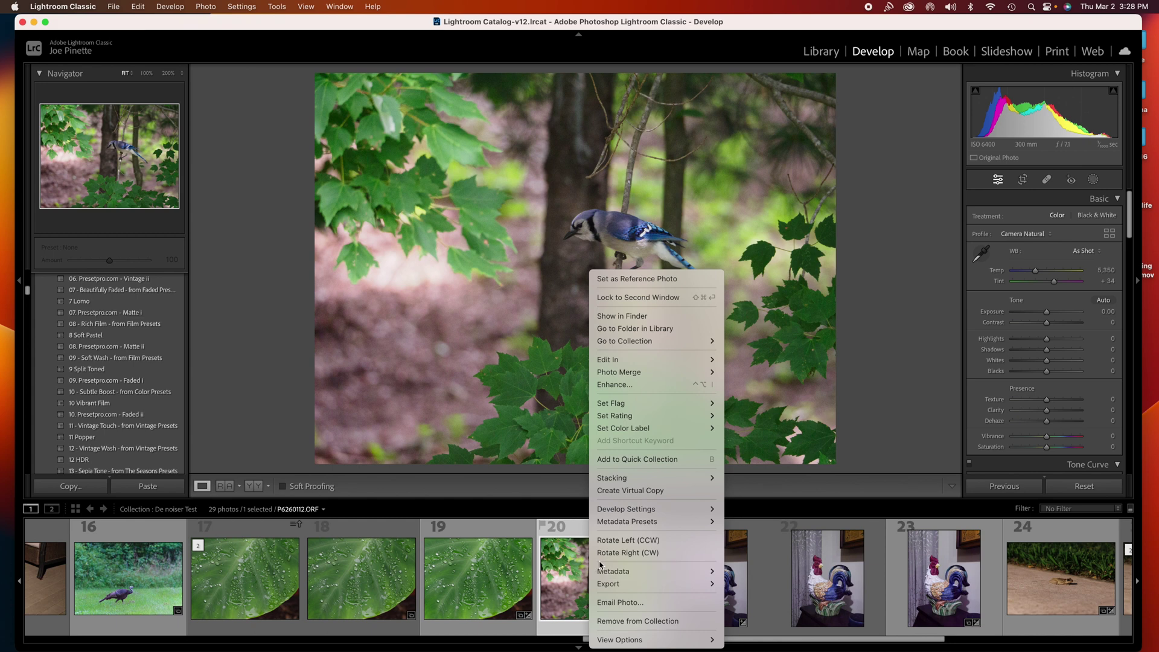
mouse_move(617, 585)
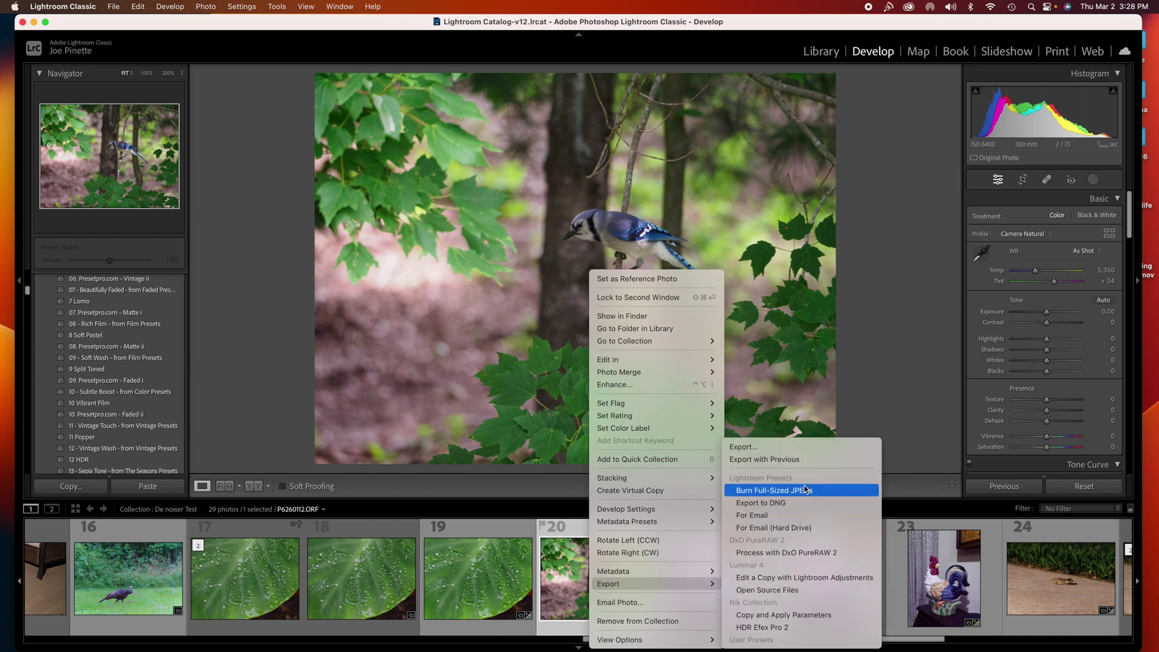
left_click(797, 553)
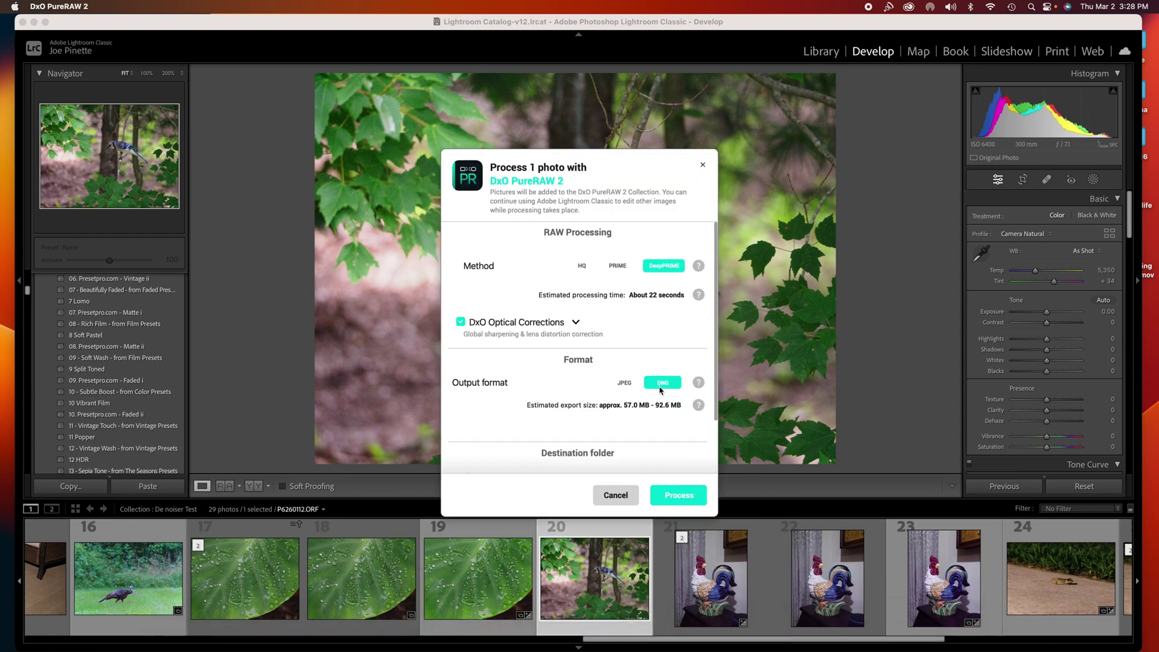
left_click(679, 499)
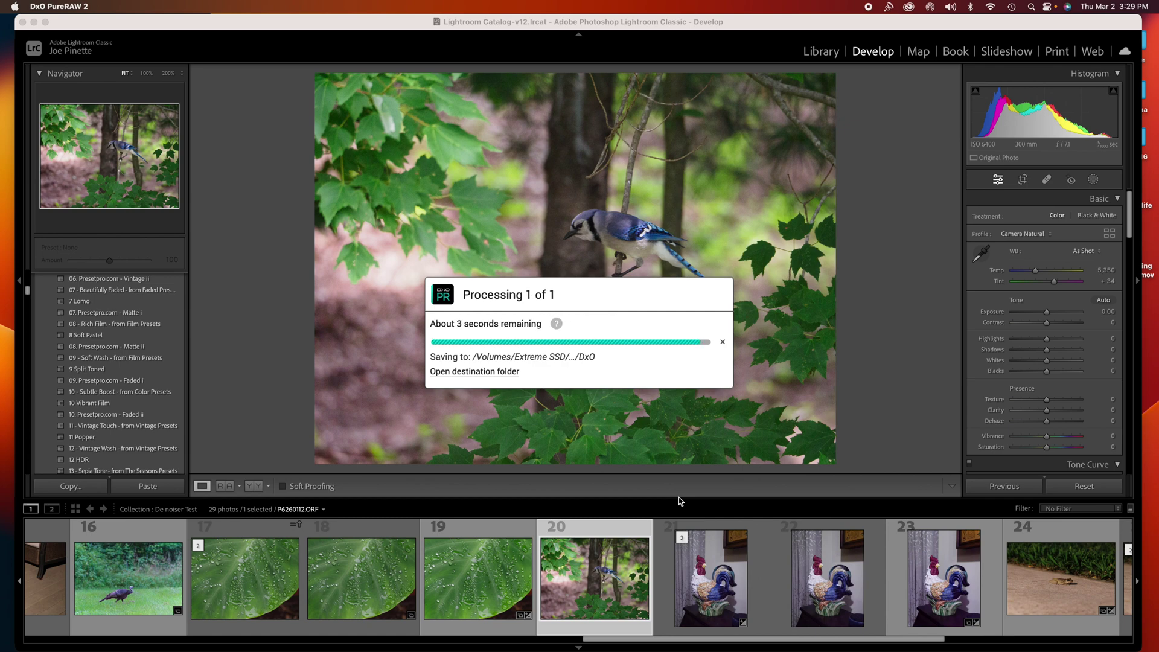
mouse_move(343, 648)
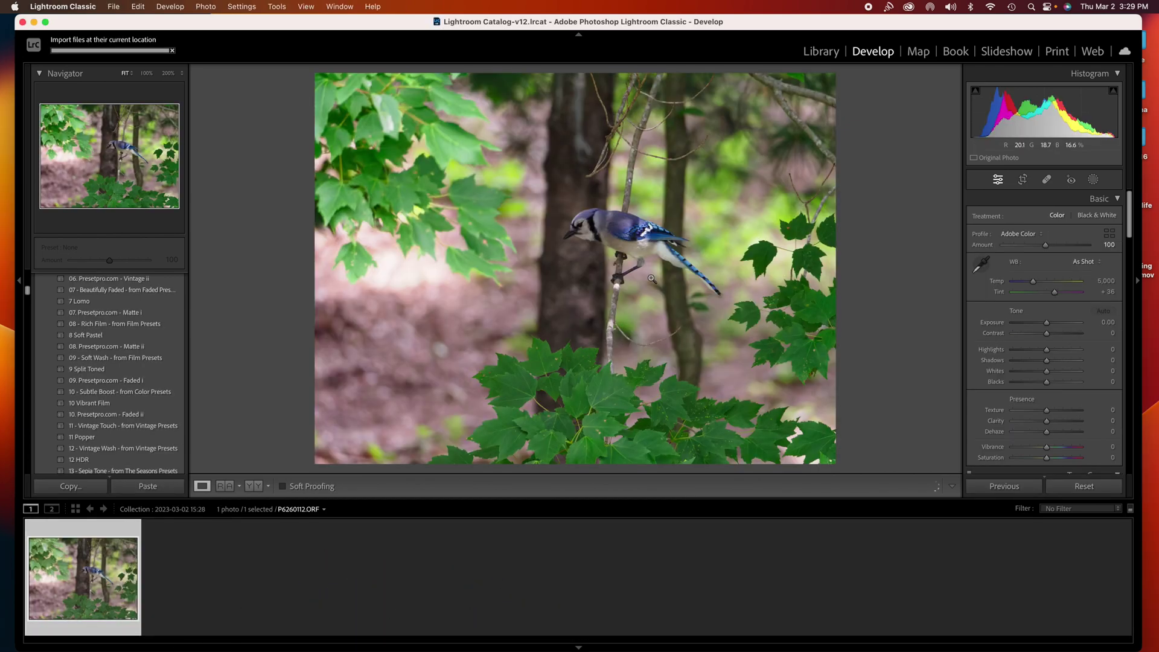
Examine the head, wing and tail of the blue jay in the DeepPRIME version at 200%.
left_click(595, 220)
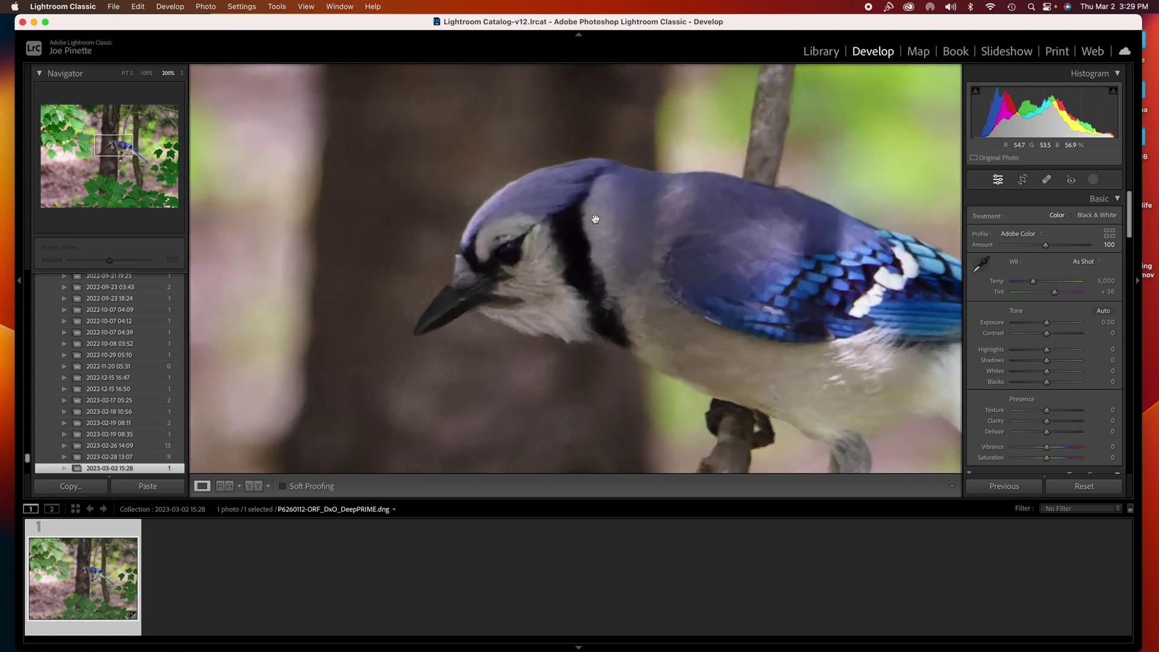
scroll(595, 219, "right", 10)
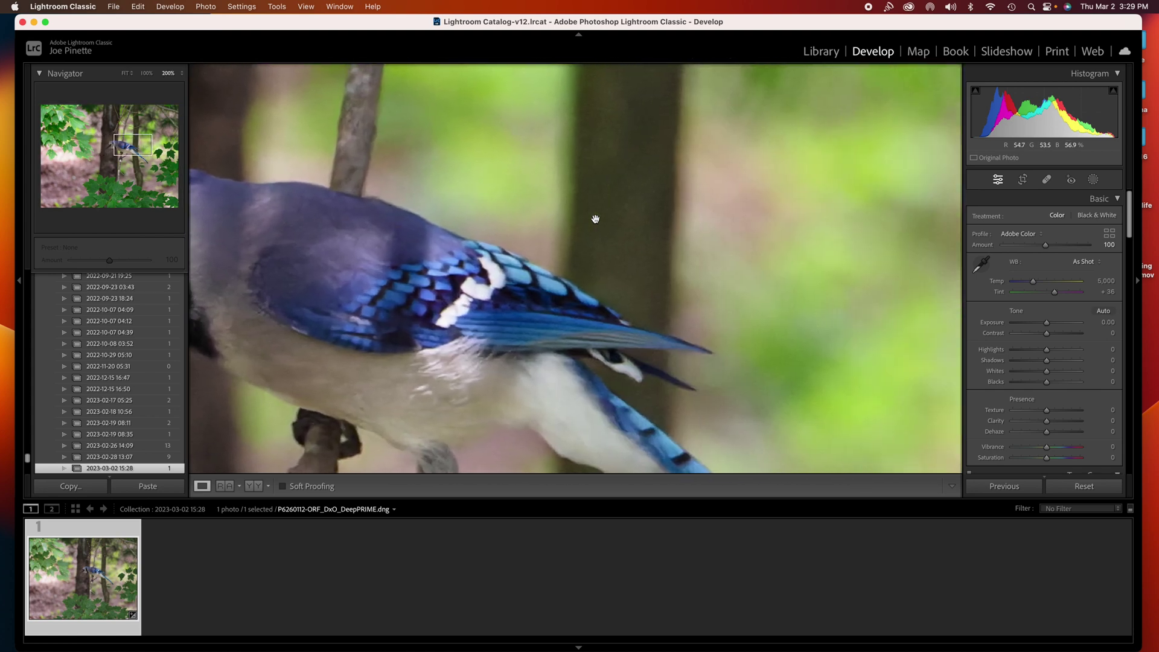
scroll(595, 219, "left", 5)
scroll(595, 220, "left", 5)
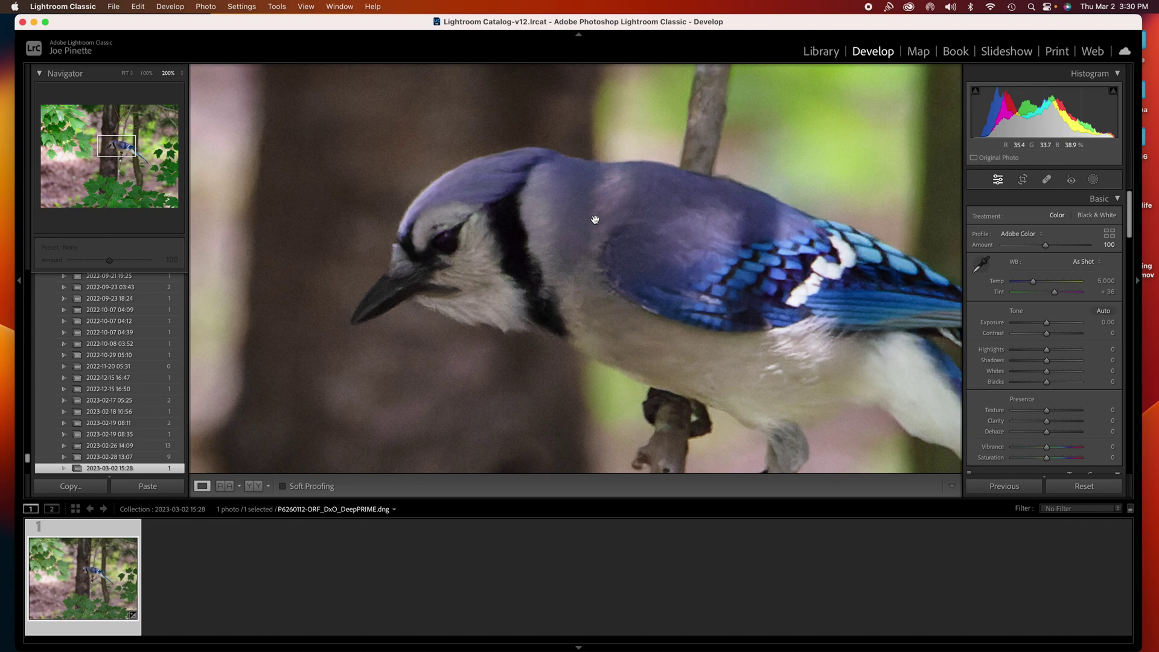
left_click(596, 219)
Mask the blue jay as the subject and set the mask's Texture to 14 and Dehaze to 2.
key("shift+w")
left_click_drag(1048, 346, 1053, 371)
key("z")
scroll(1048, 363, "down", 3)
Create an inverted copy of the blue jay's subject mask and darken the background with the Burn (Darken) effect at -0.30 exposure.
right_click(884, 113)
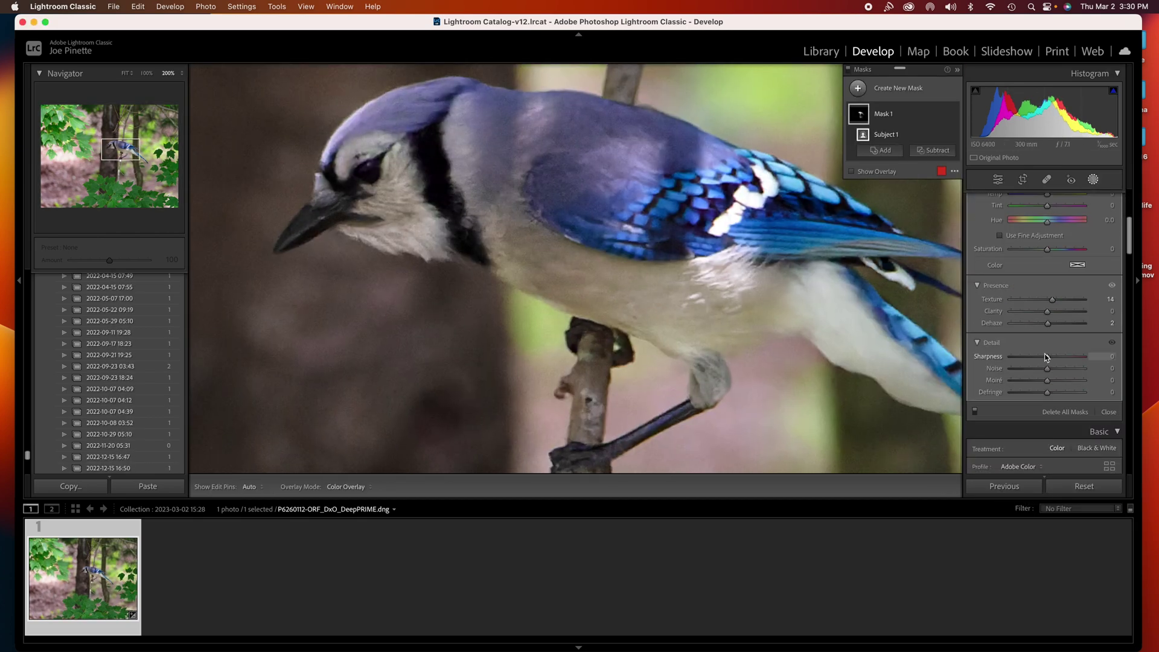
left_click(918, 151)
left_click(852, 197)
left_click(1051, 233)
left_click(1025, 530)
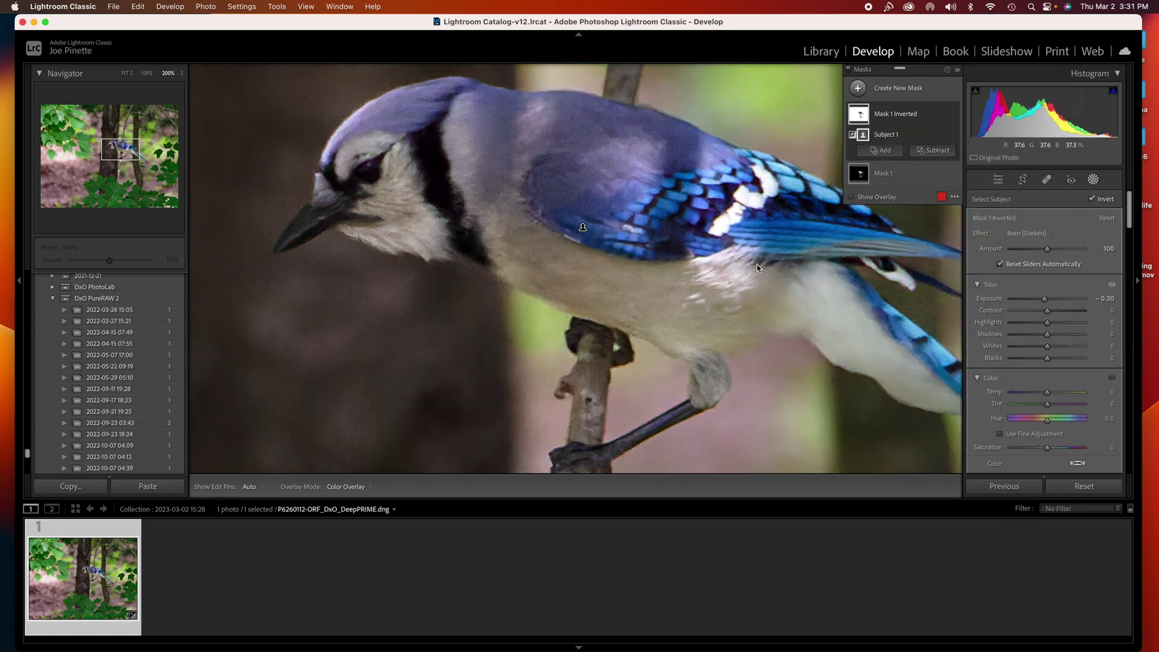
key("z")
scroll(1046, 374, "down", 3)
left_click_drag(1048, 445, 1066, 450)
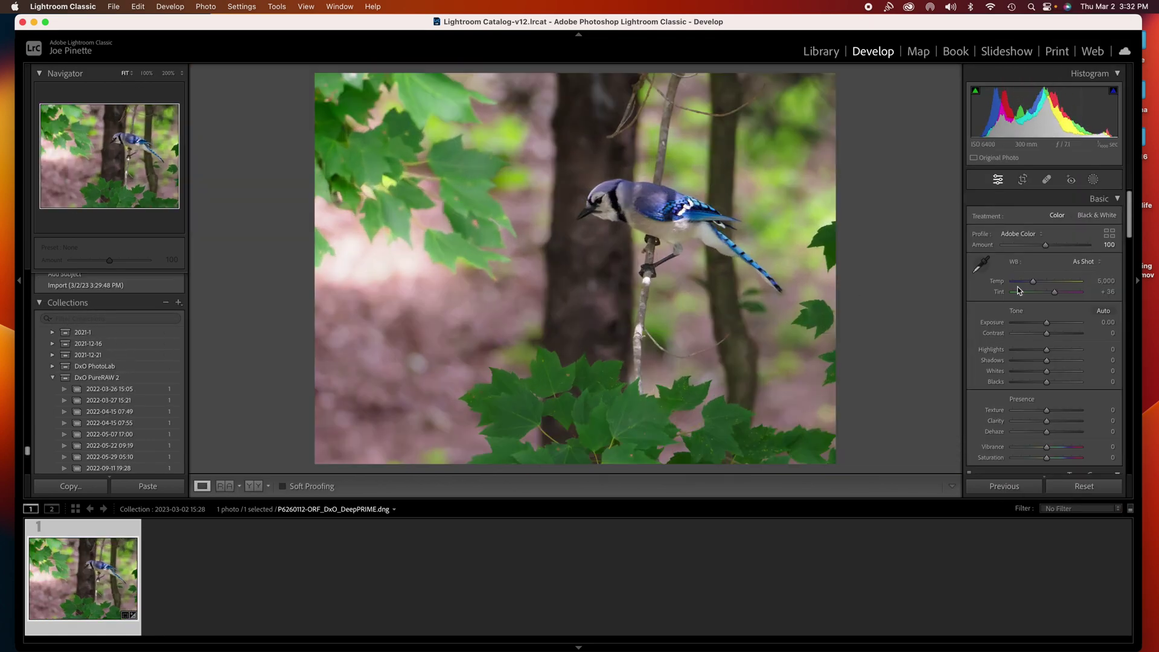
Edit the DeepPRIME blue jay photo in Topaz DeNoise AI and apply the Clear model with Med noise removal and High sharpness.
right_click(107, 553)
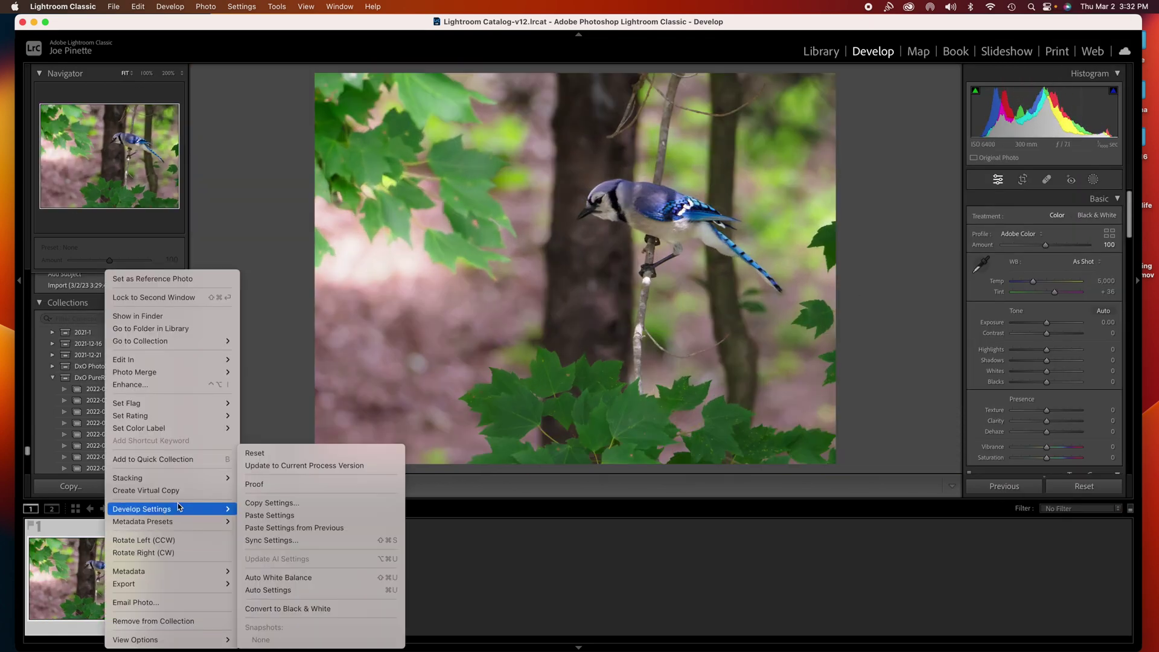
mouse_move(231, 361)
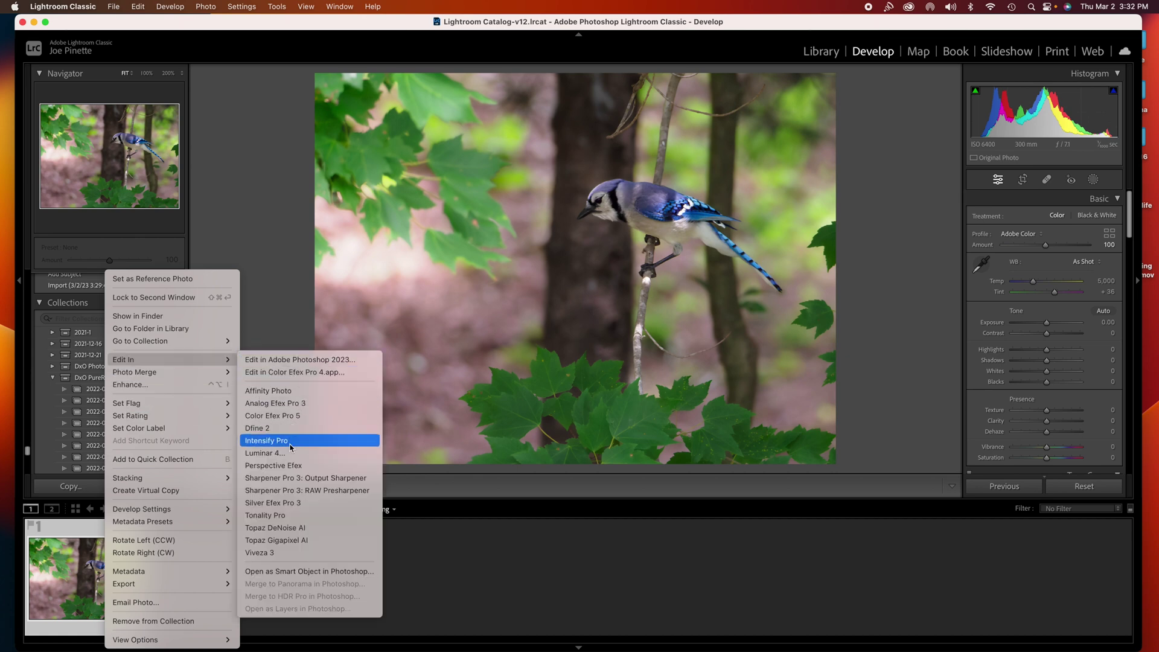
left_click(280, 528)
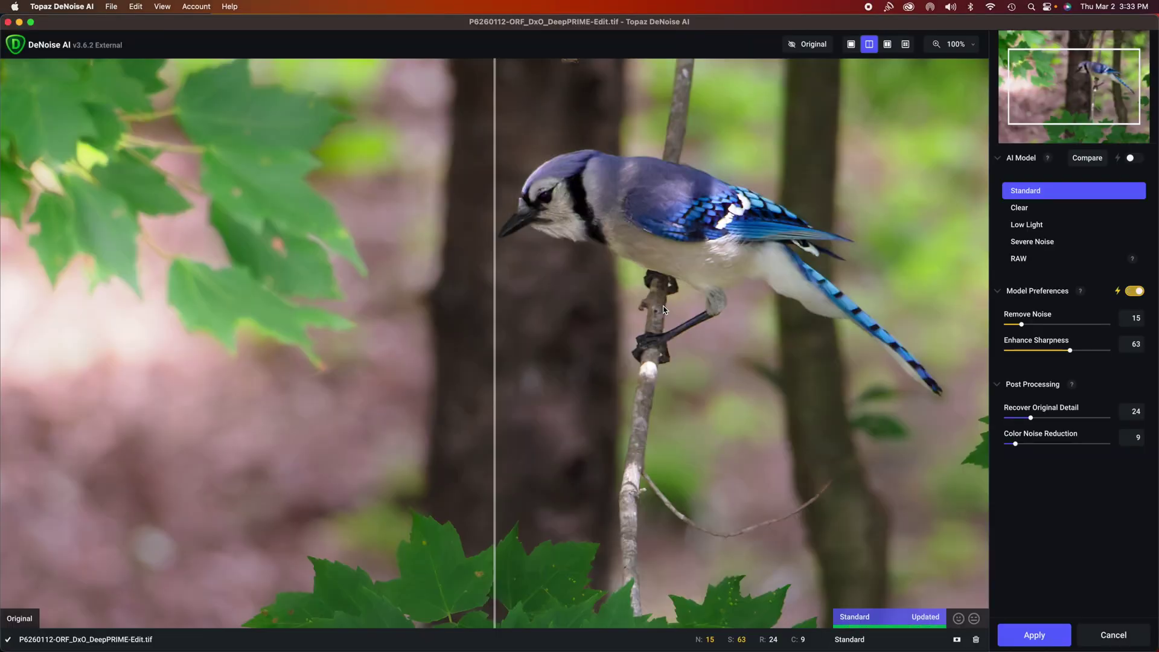
left_click_drag(486, 360, 810, 360)
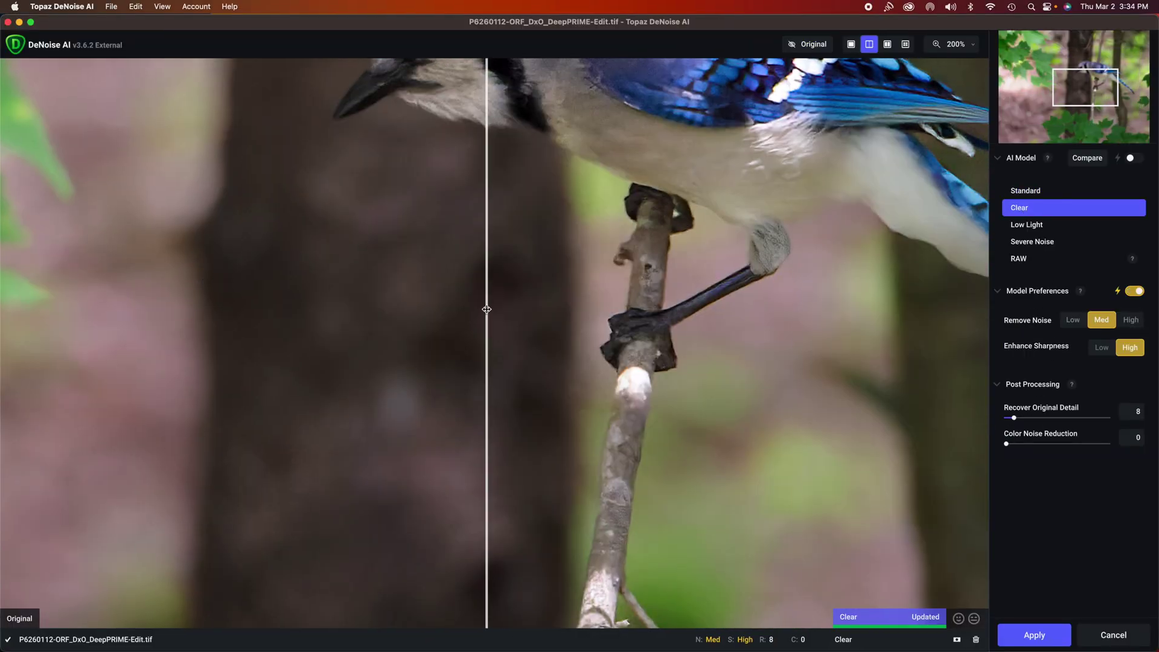
left_click(1034, 635)
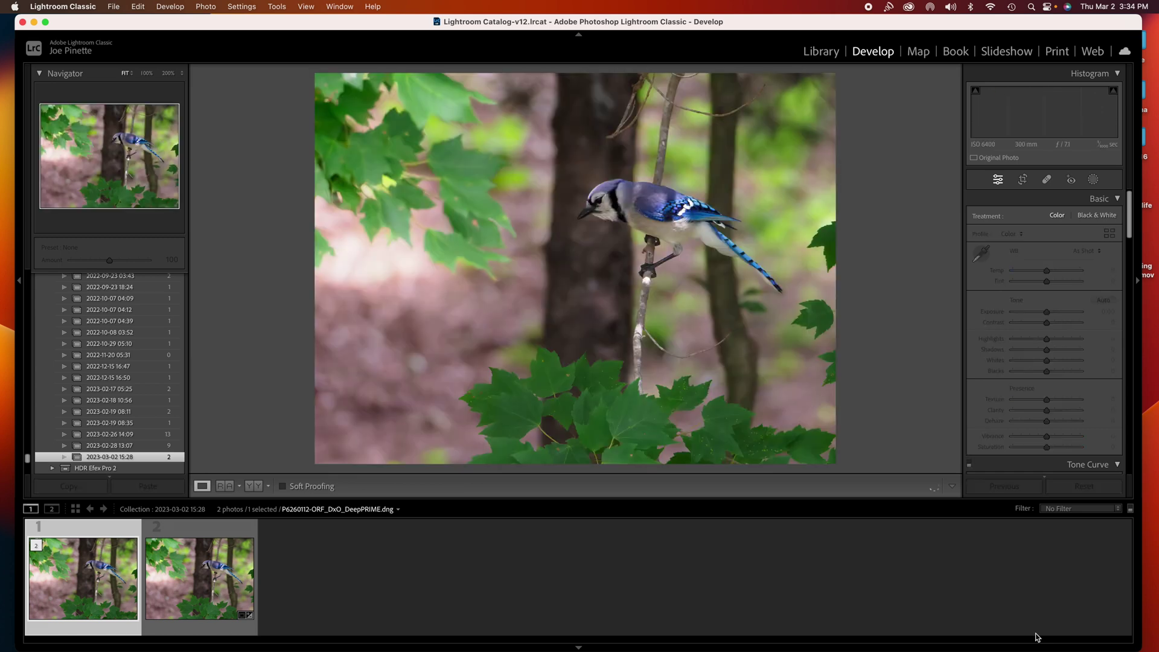
Examine the blue jay's head, wing, legs and tail in the Topaz-processed TIFF at 200%.
left_click(641, 204)
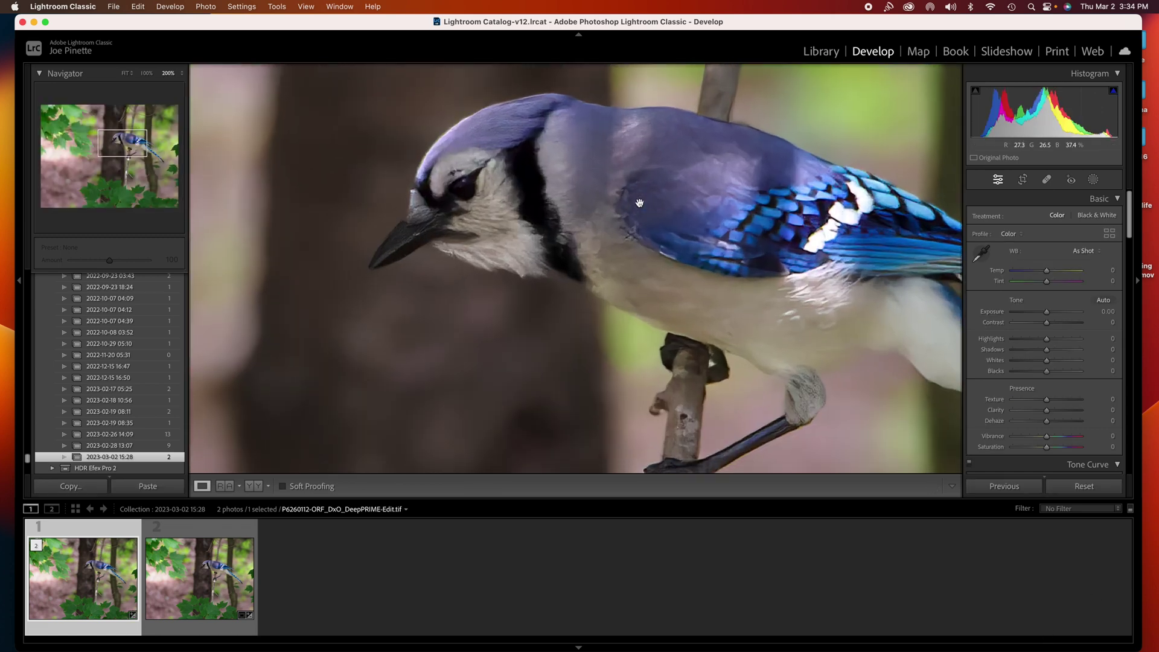
scroll(634, 201, "right", 5)
scroll(634, 201, "down", 3)
scroll(642, 211, "right", 3)
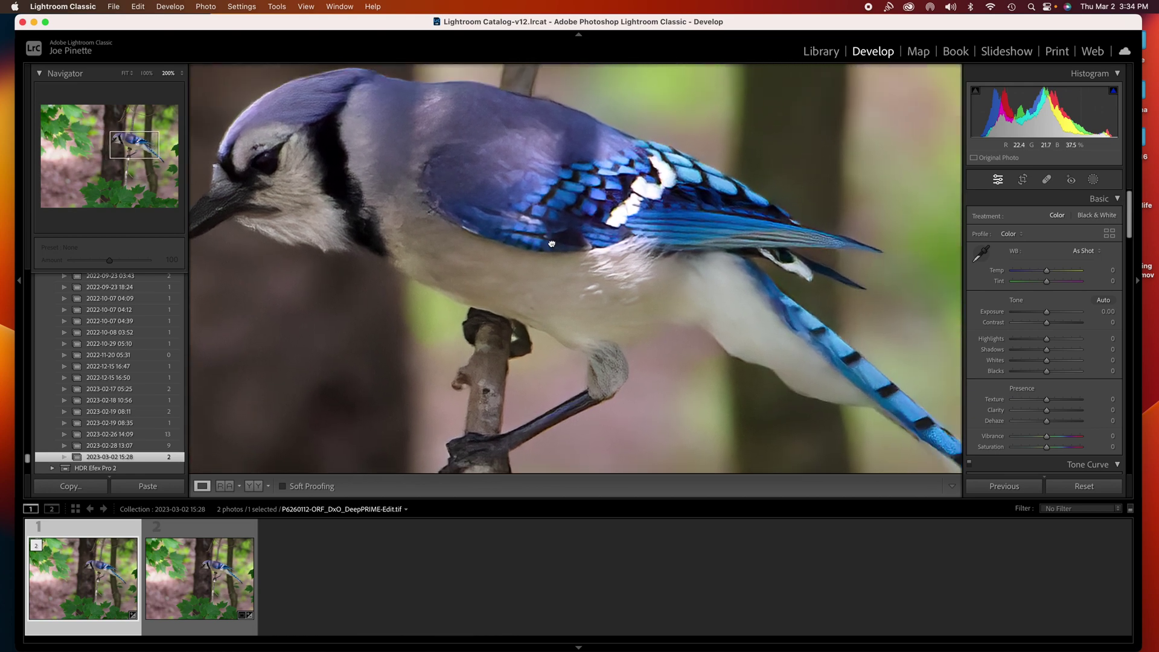
scroll(664, 208, "left", 5)
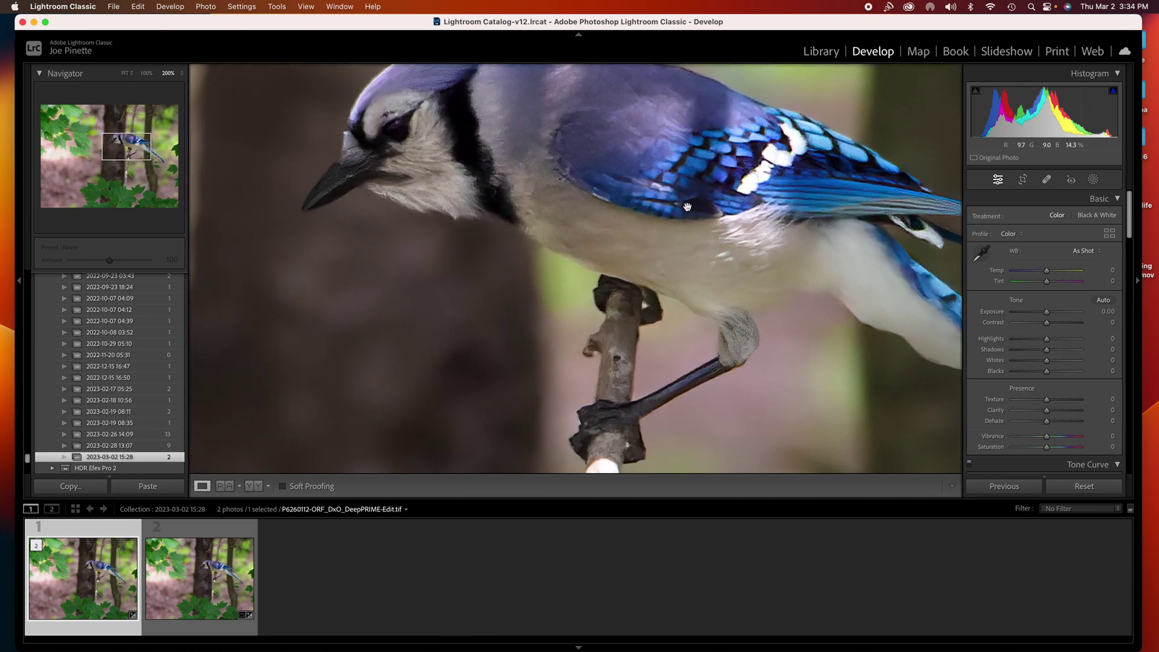
left_click(688, 207)
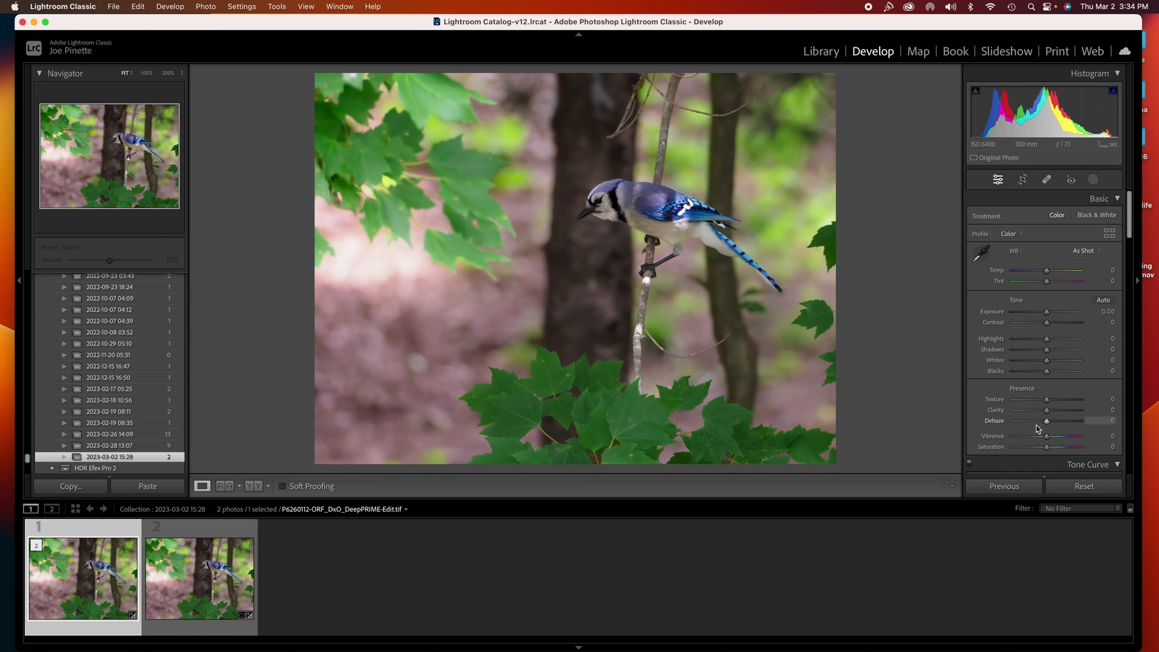
Move the white point of the Topaz-processed photo's tone curve to input 242, output 255.
scroll(1038, 427, "down", 8)
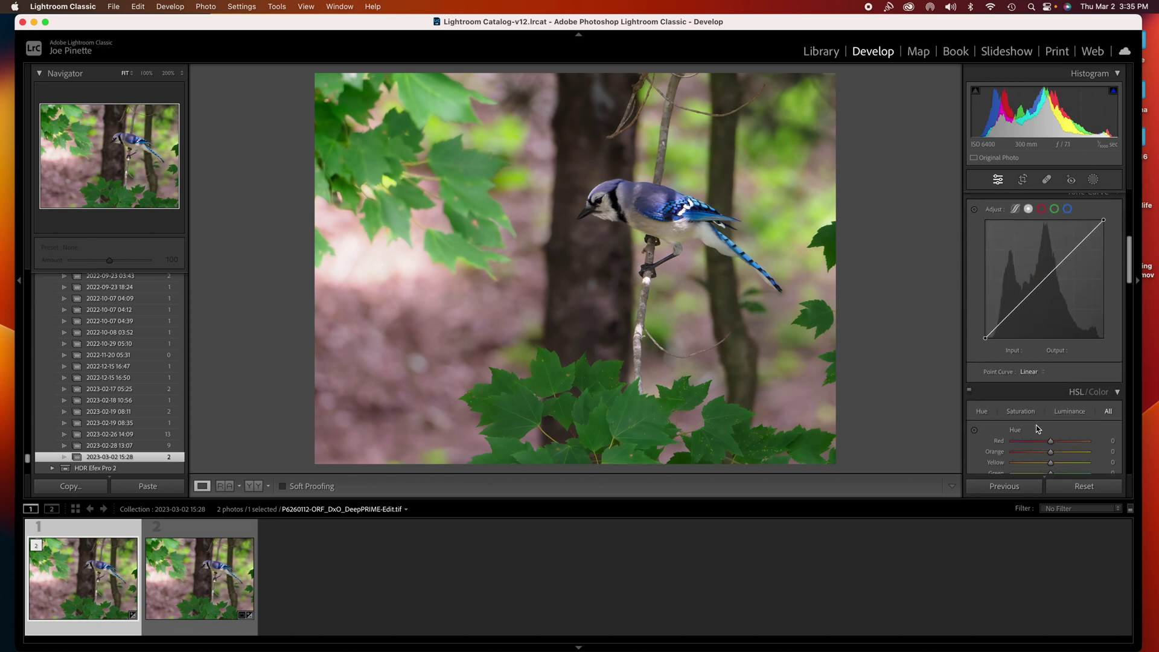
scroll(1081, 272, "up", 2)
left_click_drag(1105, 247, 1099, 245)
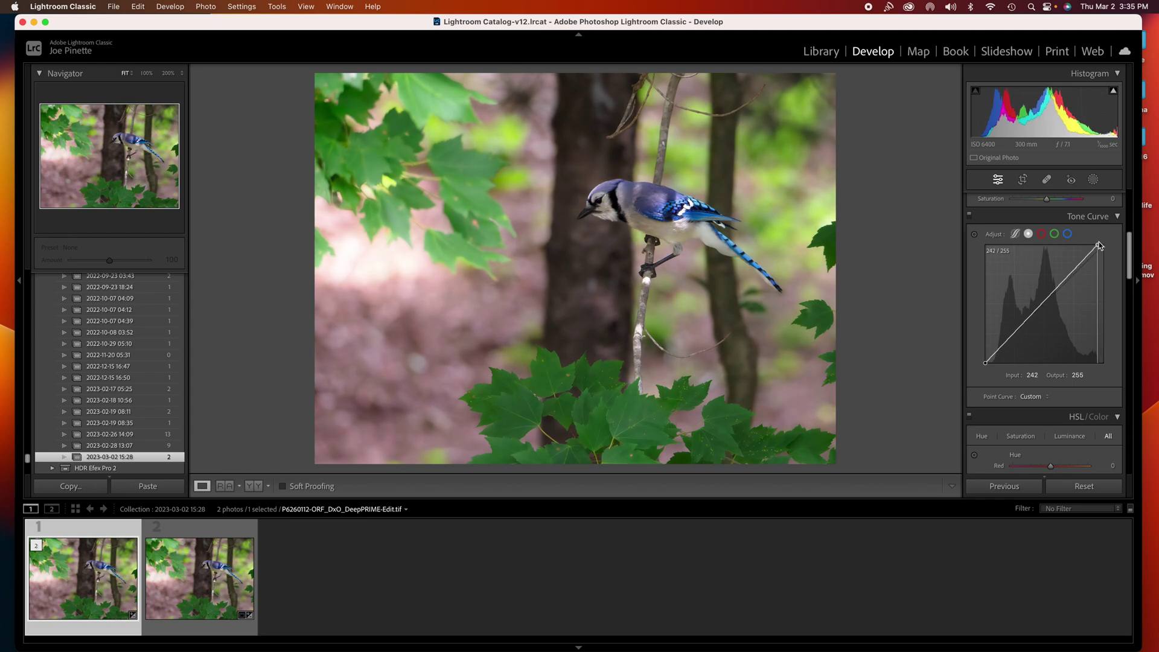